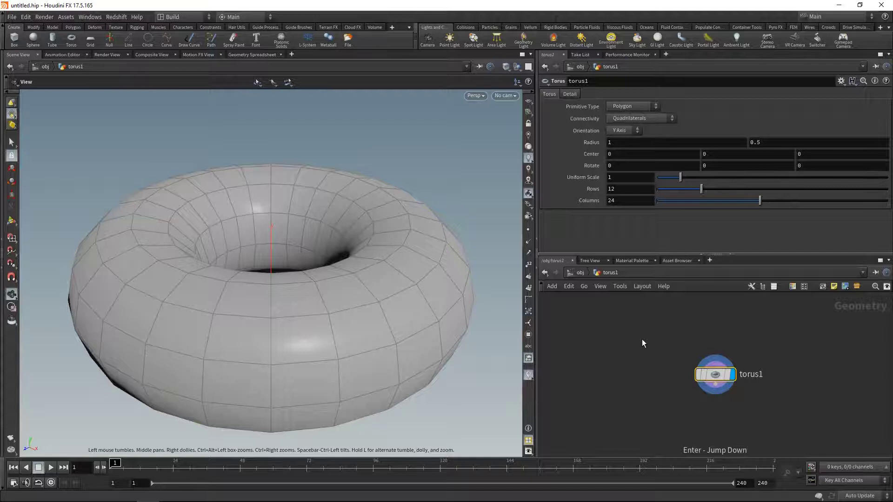
# Give the torus 24 rows and 48 columns and set its Y center to 0.2.
pyautogui.doubleClick(613, 188)
pyautogui.write('24')
pyautogui.press('Return')
pyautogui.press('Tab')
pyautogui.write('48')
pyautogui.press('Return')
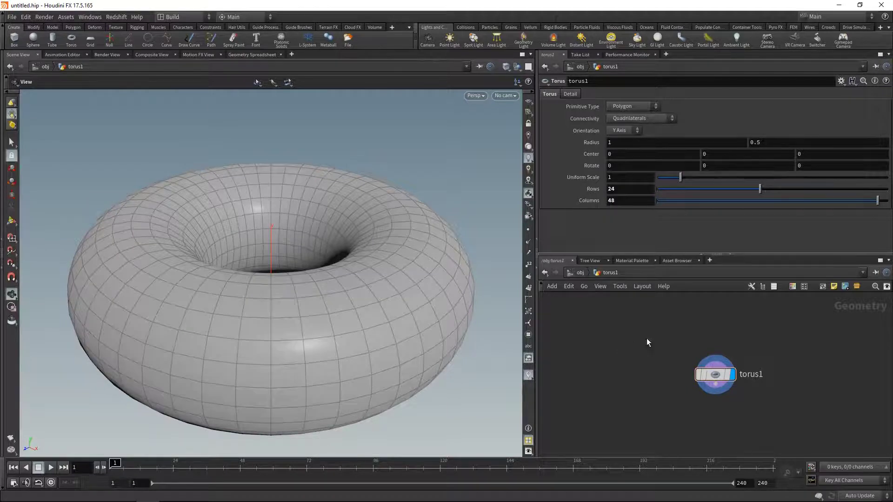
pyautogui.click(729, 155)
pyautogui.scroll(2, 730, 155)
# Add a Null node wired below the torus node and rename it OUT_collider.
pyautogui.press('Tab')
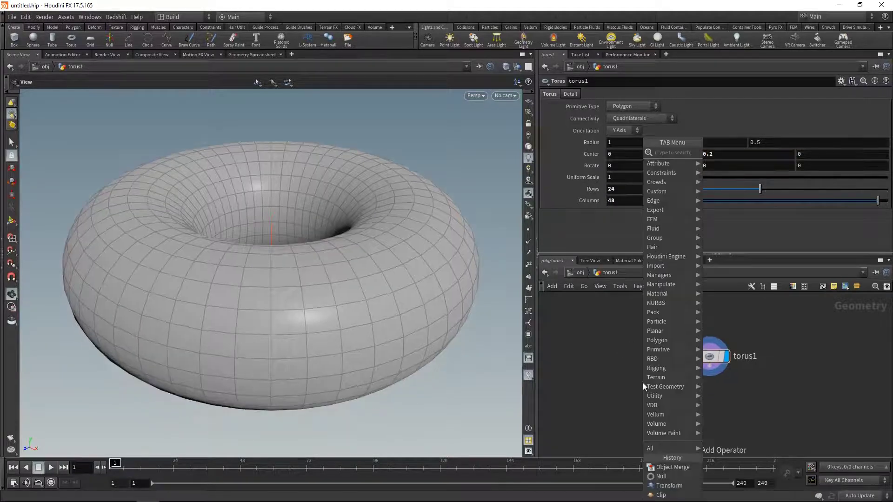
pyautogui.write('nu')
pyautogui.press('Return')
pyautogui.click(659, 383)
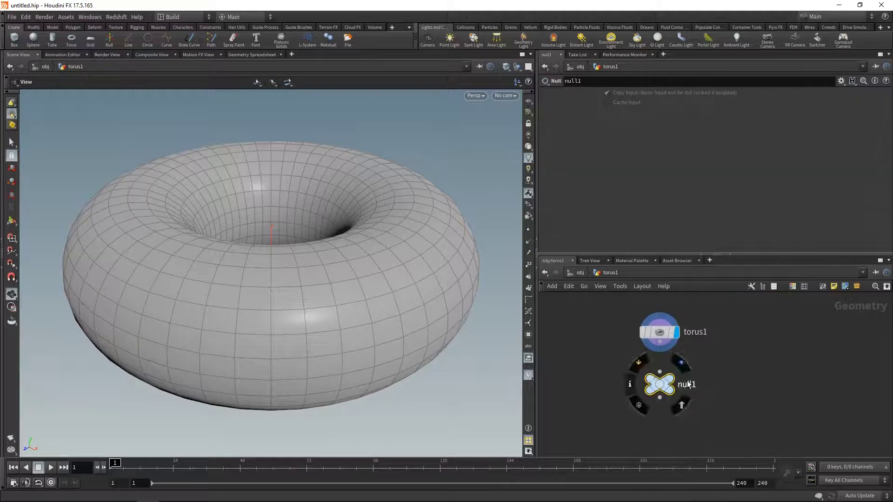
pyautogui.doubleClick(688, 384)
pyautogui.write('OUT_collider')
pyautogui.press('Return')
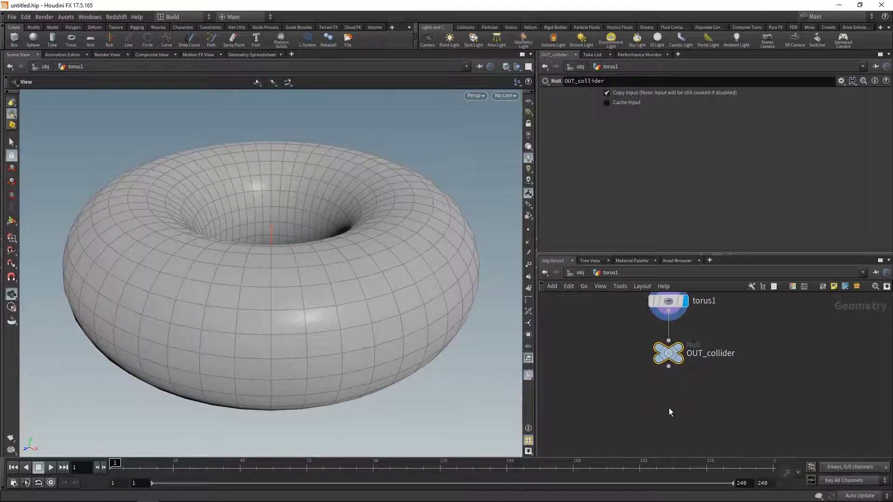
# Add a Clip node wired to the output of OUT_collider and display it.
pyautogui.press('Tab')
pyautogui.write('clip')
pyautogui.press('Return')
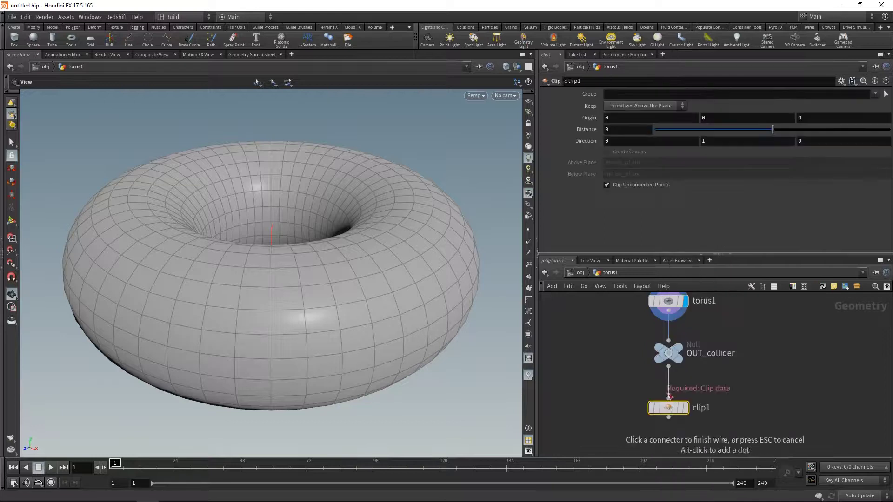
pyautogui.click(680, 409)
pyautogui.click(683, 408)
# Set the Clip to keep Primitives Below the Plane, with a distance of 0.13.
pyautogui.click(644, 106)
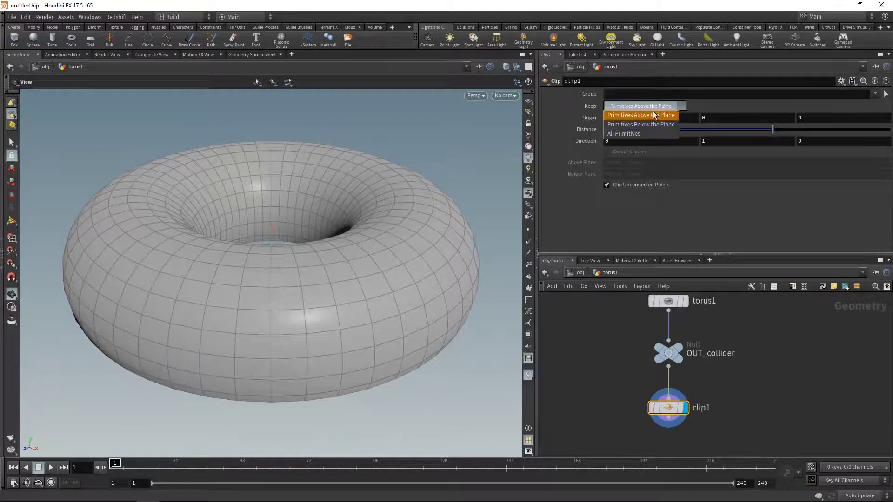
pyautogui.click(649, 128)
pyautogui.moveTo(774, 133); pyautogui.dragTo(775, 133)
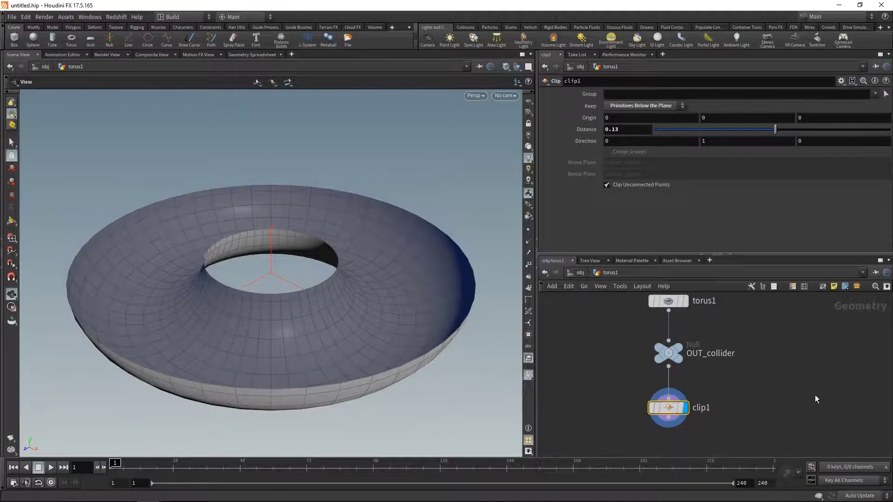
# Create a new Geometry object named sim at the object level and place it beside the torus object.
pyautogui.press('u')
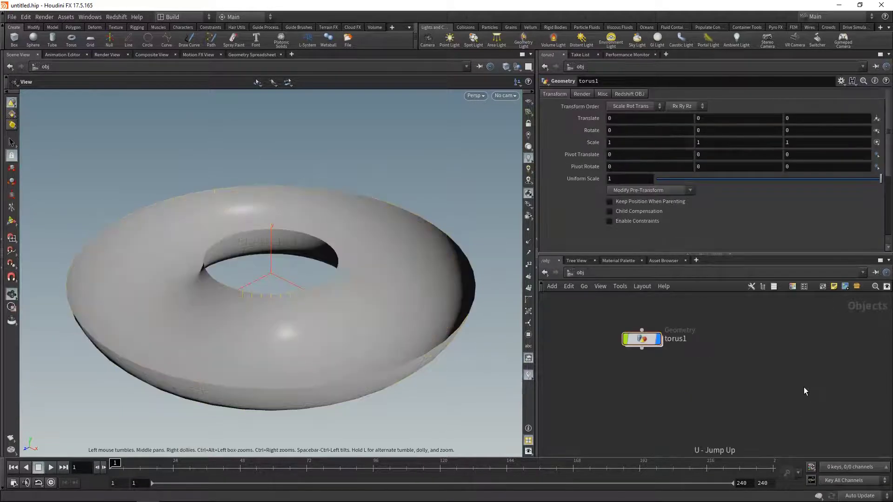
pyautogui.press('Tab')
pyautogui.write('geo')
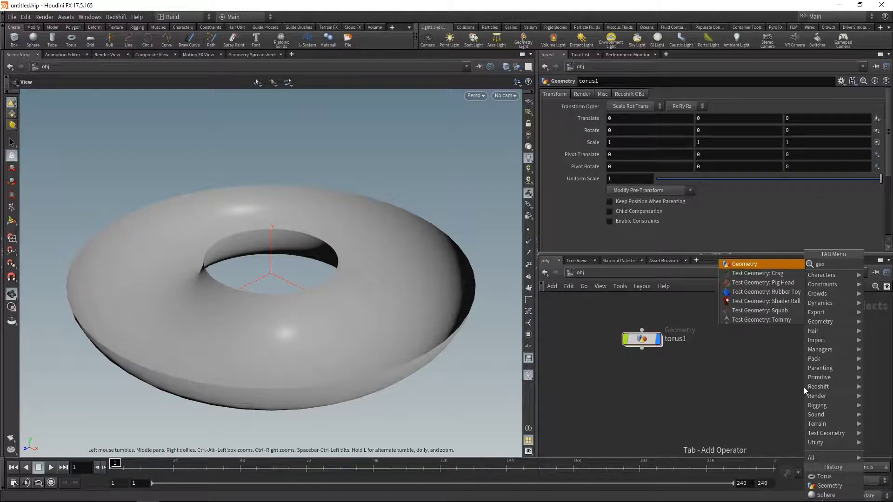
pyautogui.press('Return')
pyautogui.click(831, 387)
pyautogui.doubleClick(830, 386)
pyautogui.write('sim')
pyautogui.press('Return')
pyautogui.moveTo(804, 386); pyautogui.dragTo(779, 345)
# Rename the torus geometry object as collider.
pyautogui.doubleClick(675, 340)
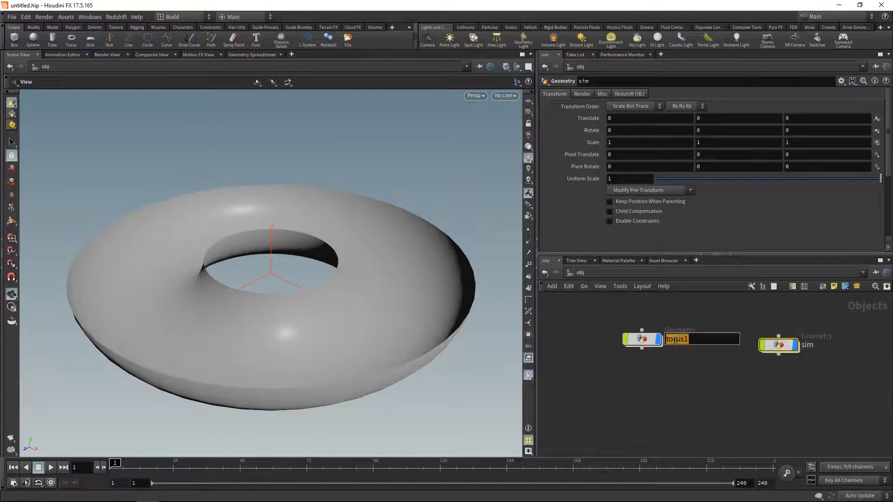
pyautogui.write('collider')
pyautogui.press('Return')
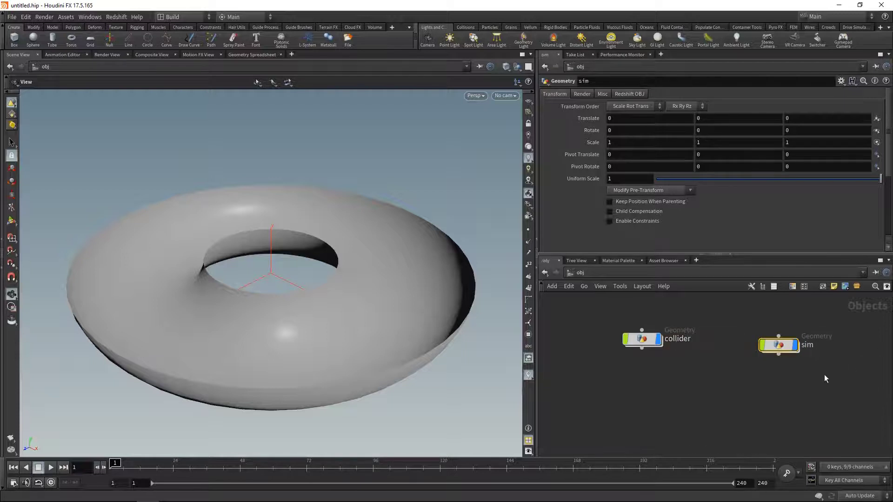
# Go inside the sim object and add a Sphere node.
pyautogui.doubleClick(778, 345)
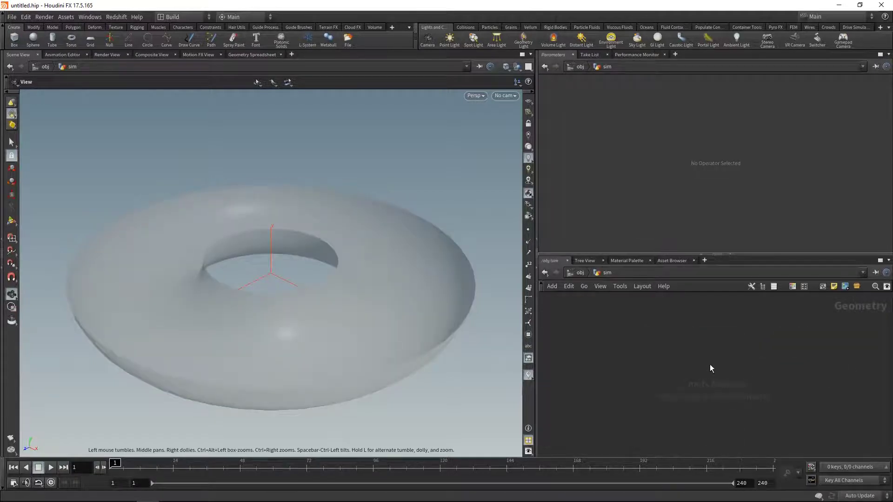
pyautogui.press('Tab')
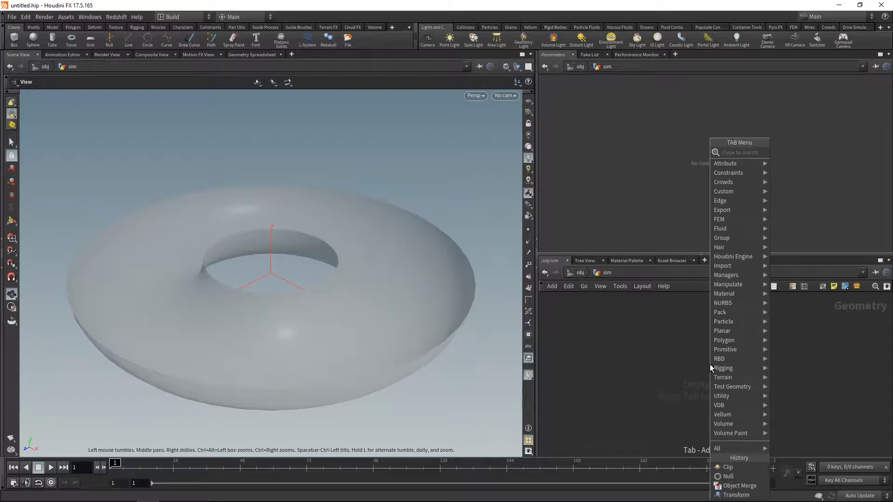
pyautogui.write('spher')
pyautogui.press('Return')
pyautogui.click(709, 364)
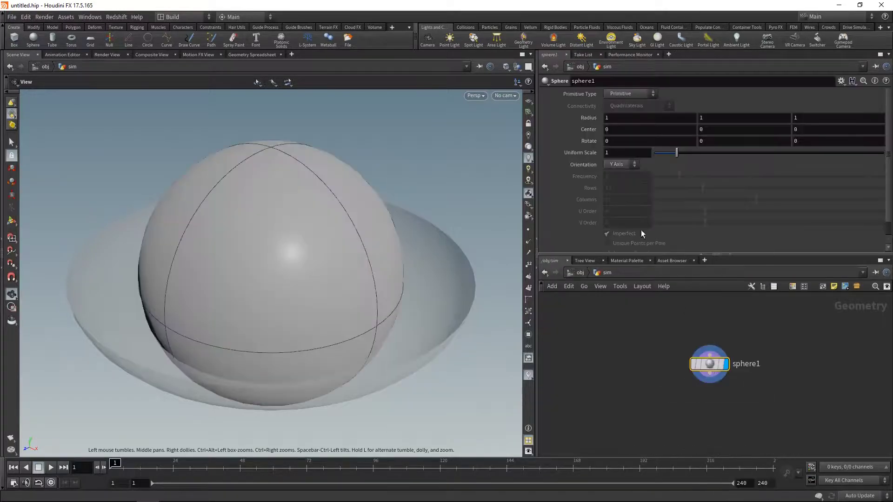
# Set the sphere's uniform scale to 0.1 and its Z center to 1.
pyautogui.click(626, 154)
pyautogui.write('0.1')
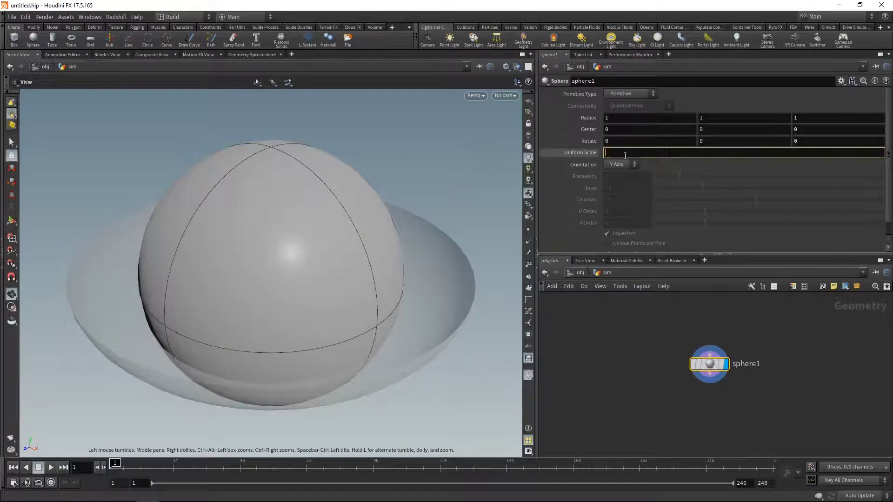
pyautogui.press('Return')
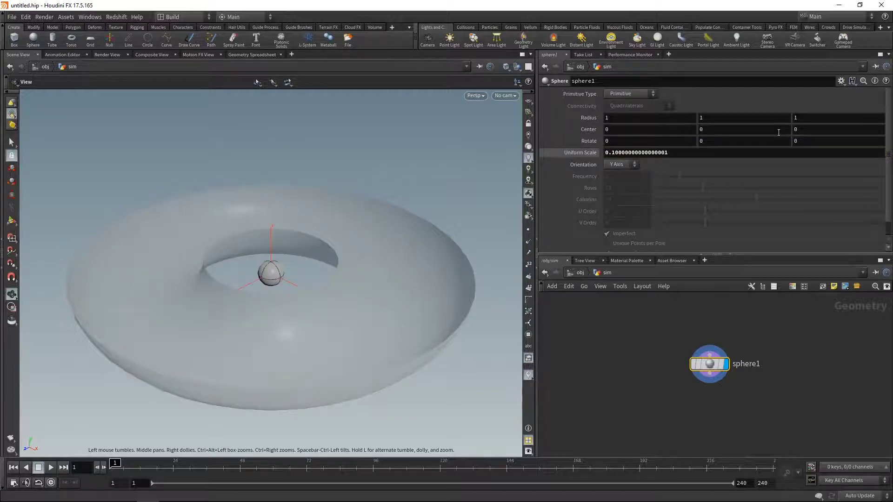
pyautogui.click(807, 130)
pyautogui.write('1')
pyautogui.press('Return')
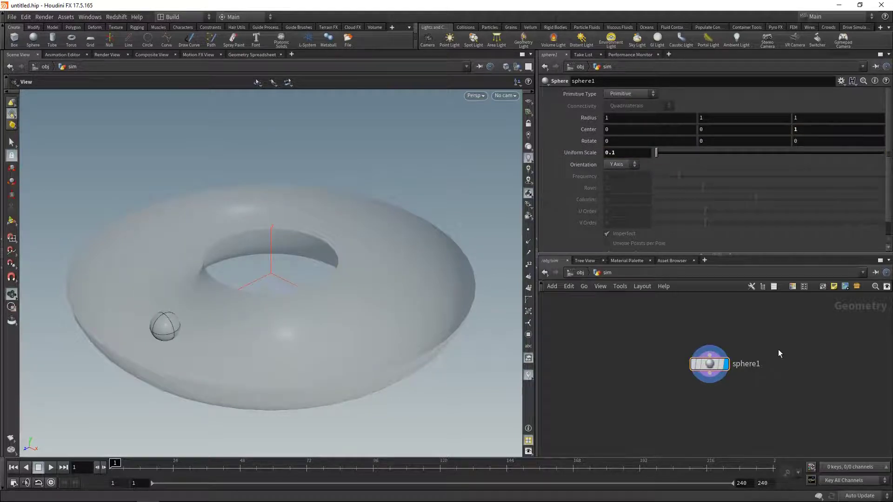
# Add a Transform node wired below the sphere node.
pyautogui.moveTo(711, 412); pyautogui.dragTo(710, 385, button='middle')
pyautogui.press('Tab')
pyautogui.write('trans')
pyautogui.press('Return')
pyautogui.press('Return')
# Display the Transform node with its Y rotation driven by $FF * .75, and play the animation to check it.
pyautogui.click(714, 141)
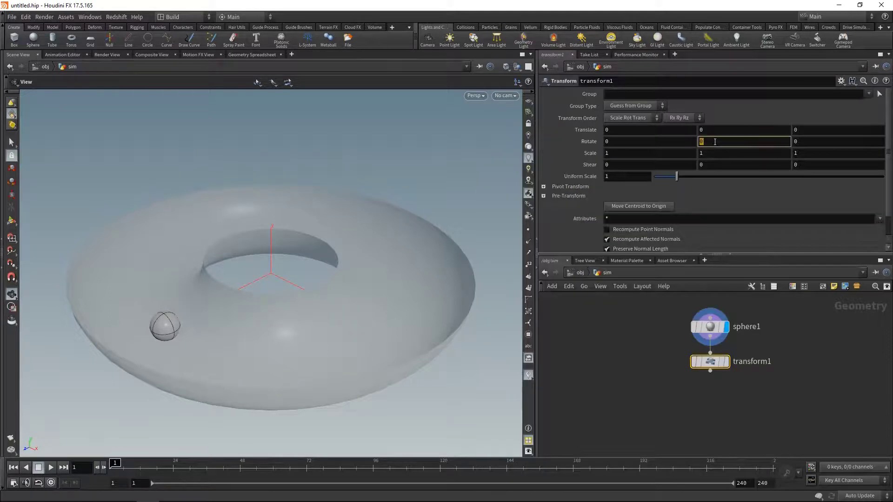
pyautogui.write('$FF * .')
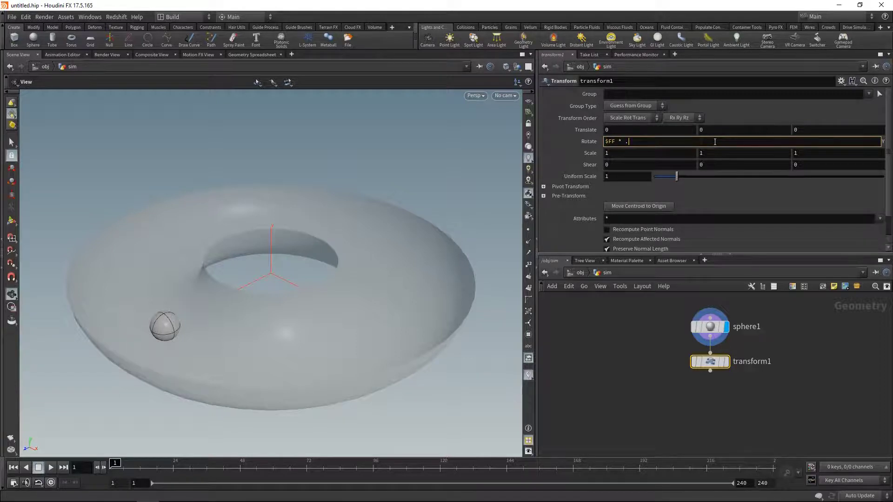
pyautogui.write('75')
pyautogui.click(726, 361)
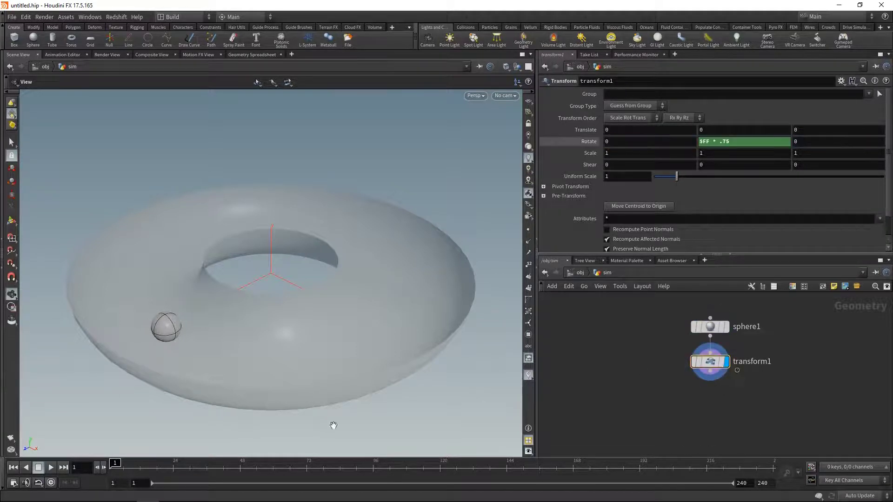
pyautogui.click(52, 468)
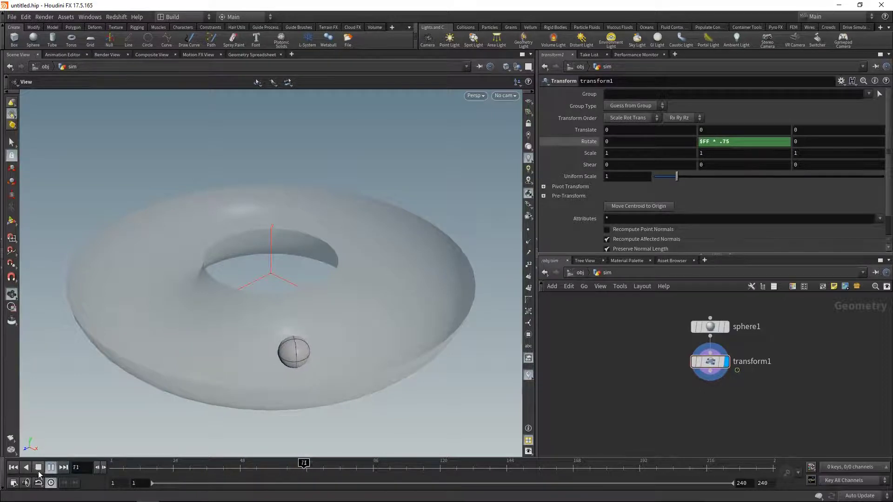
pyautogui.click(39, 467)
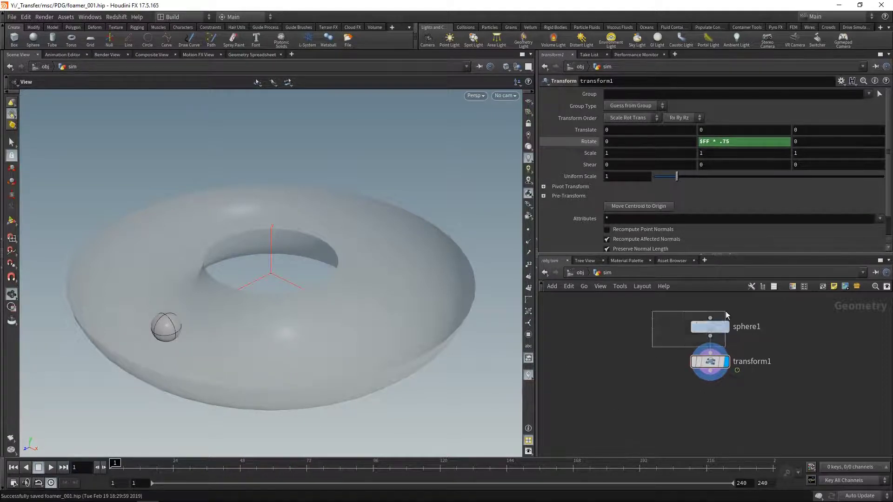
# Set the sphere node's uniform scale to 0.05.
pyautogui.click(710, 327)
pyautogui.doubleClick(628, 153)
pyautogui.write('0.1')
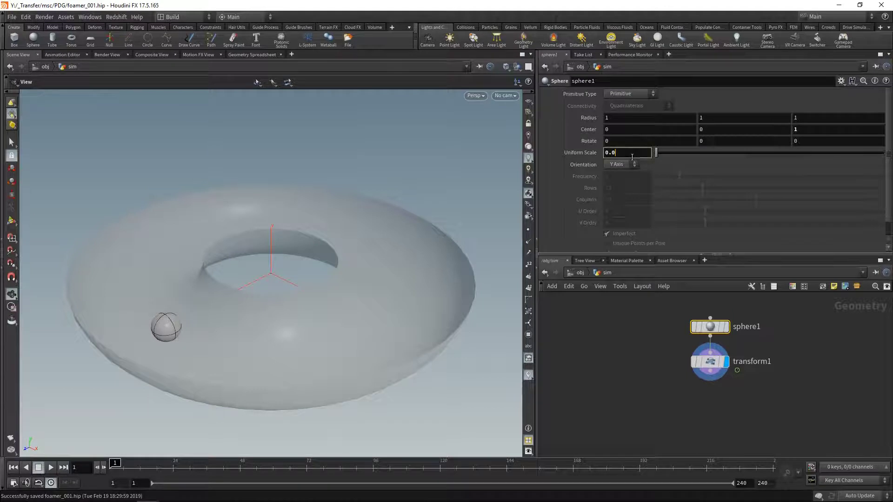
pyautogui.click(623, 383)
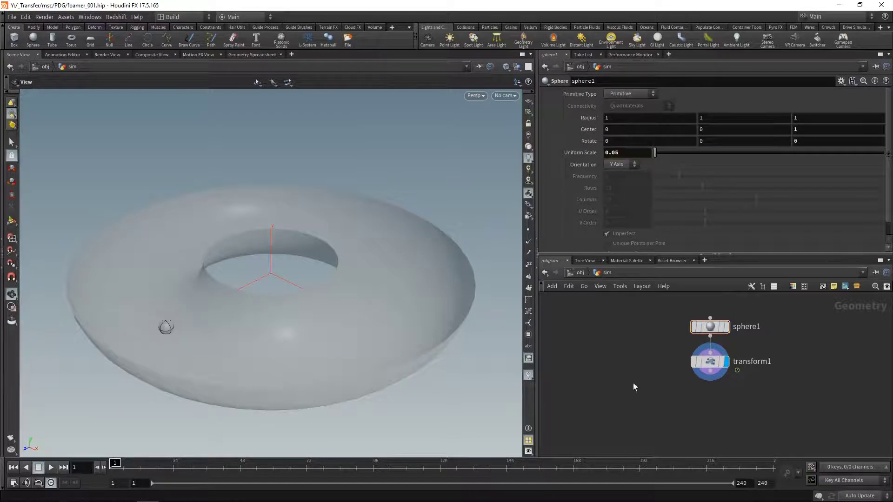
# Add a Null node named OUT_Surface and wire the transform's output into it.
pyautogui.press('Tab')
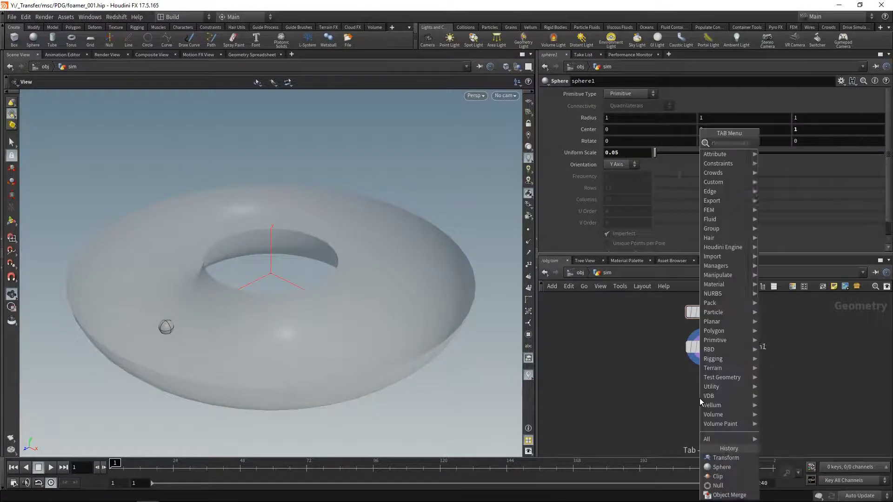
pyautogui.write('nu')
pyautogui.press('Return')
pyautogui.click(700, 398)
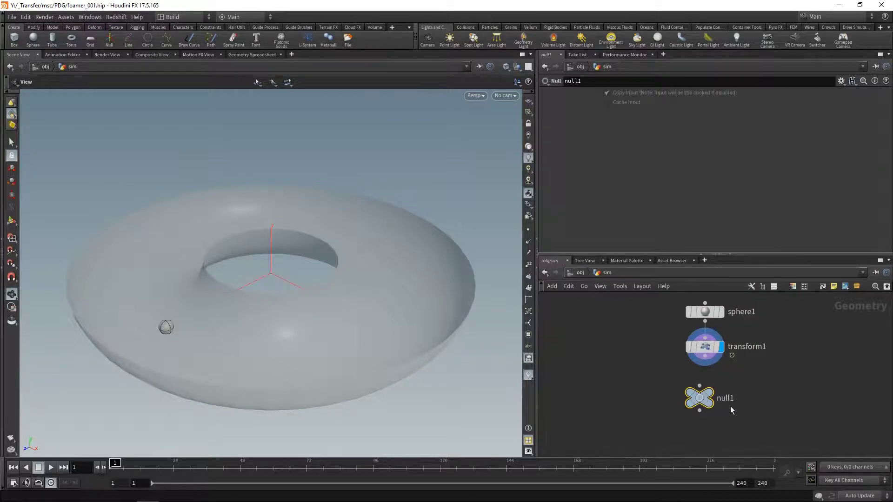
pyautogui.doubleClick(731, 398)
pyautogui.write('UOUT_Surface')
pyautogui.press('Return')
pyautogui.moveTo(707, 374); pyautogui.dragTo(713, 370)
# Add a POP Network below OUT_Surface and wire OUT_Surface into its first input.
pyautogui.press('Tab')
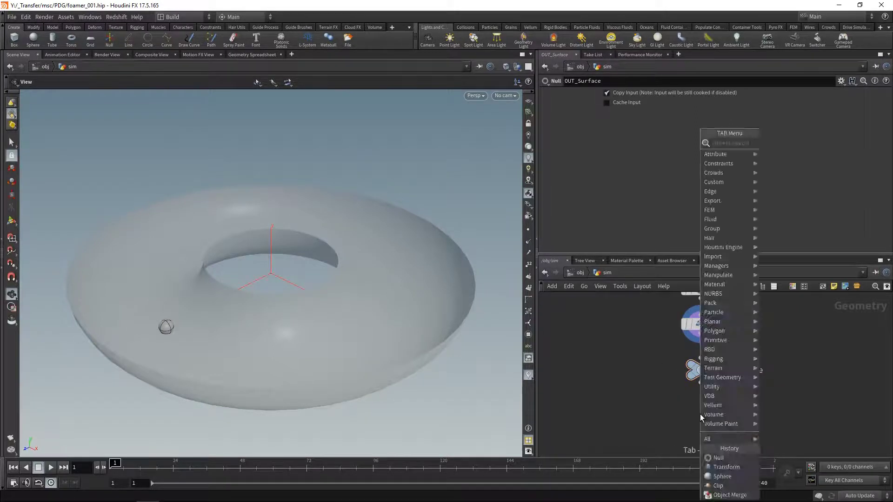
pyautogui.write('popnet')
pyautogui.press('Return')
pyautogui.click(700, 414)
pyautogui.click(700, 382)
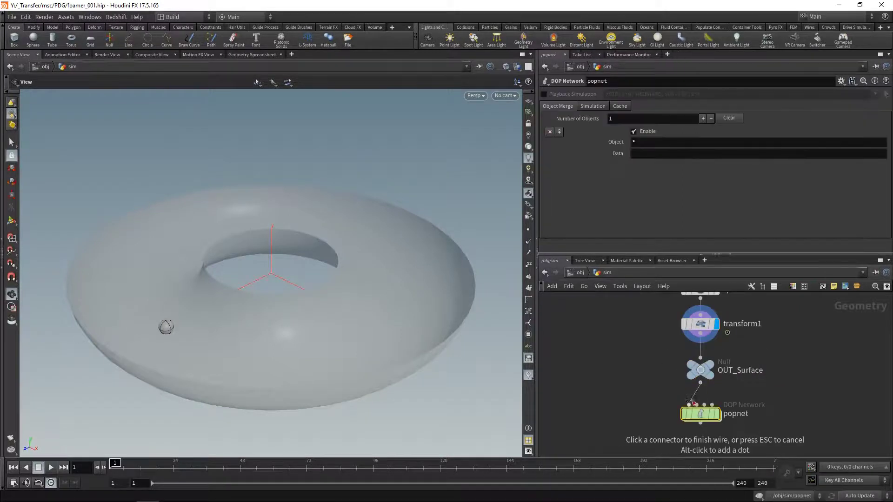
pyautogui.click(689, 405)
# Go inside the popnet and insert a Gravity Force node between popsolver and output.
pyautogui.moveTo(736, 393); pyautogui.dragTo(739, 368, button='middle')
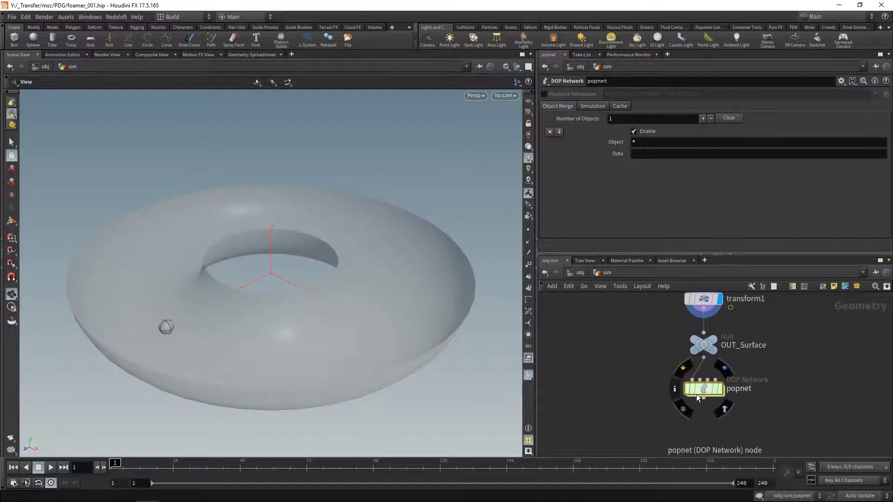
pyautogui.doubleClick(720, 392)
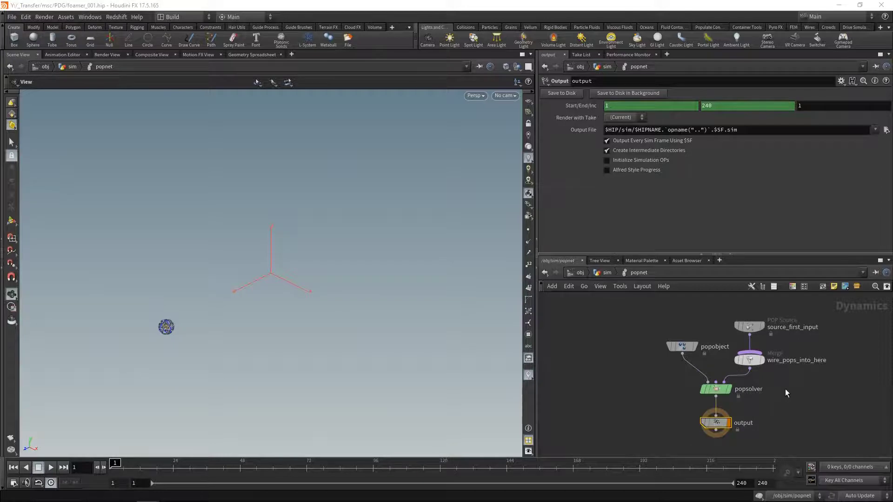
pyautogui.moveTo(785, 388); pyautogui.dragTo(782, 344, button='middle')
pyautogui.moveTo(714, 379); pyautogui.dragTo(718, 418)
pyautogui.moveTo(634, 395); pyautogui.dragTo(712, 384)
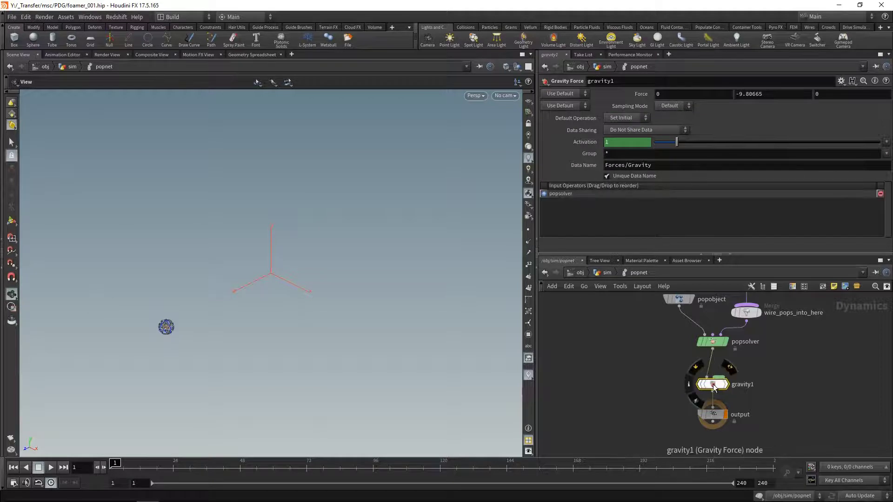
# Move the gravity and output nodes down together to make room below popsolver.
pyautogui.scroll(-2, 643, 391)
pyautogui.moveTo(642, 378); pyautogui.dragTo(704, 425)
pyautogui.moveTo(692, 389); pyautogui.dragTo(692, 400)
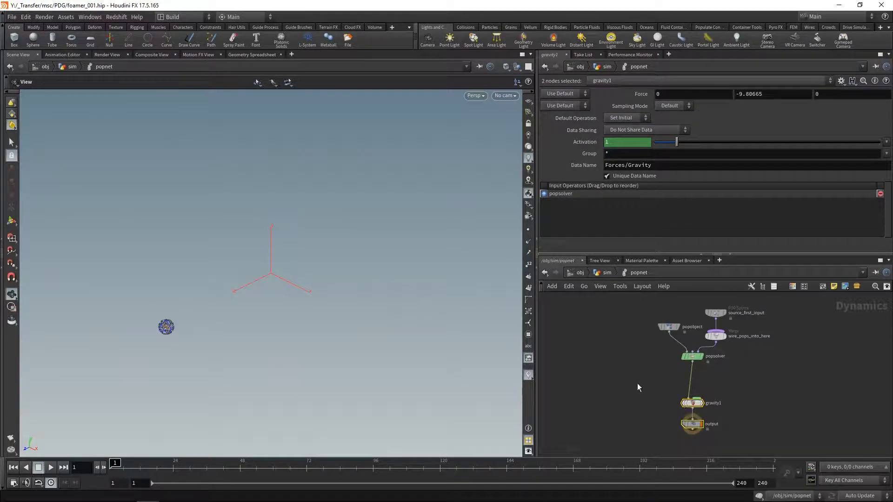
# Insert a Merge node between popsolver and gravity, and place a Static Object node beside the chain.
pyautogui.press('Tab')
pyautogui.write('ma')
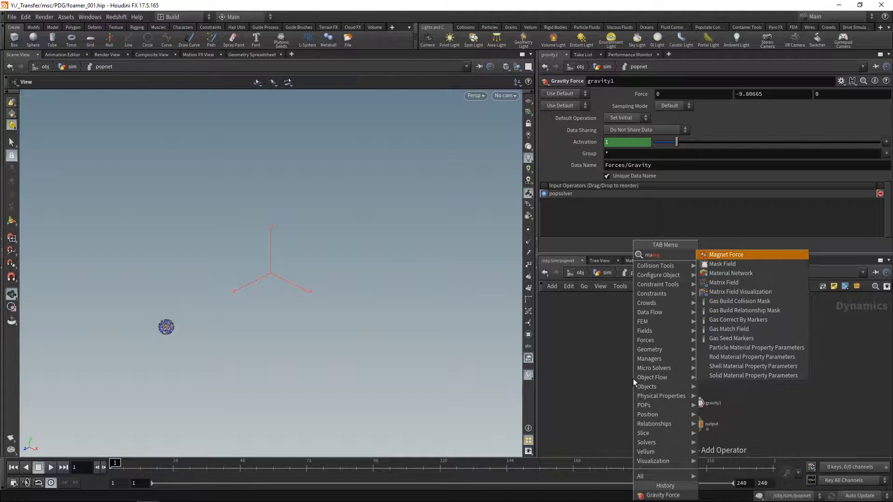
pyautogui.press('BackSpace')
pyautogui.press('BackSpace')
pyautogui.write('static')
pyautogui.press('Return')
pyautogui.click(634, 370)
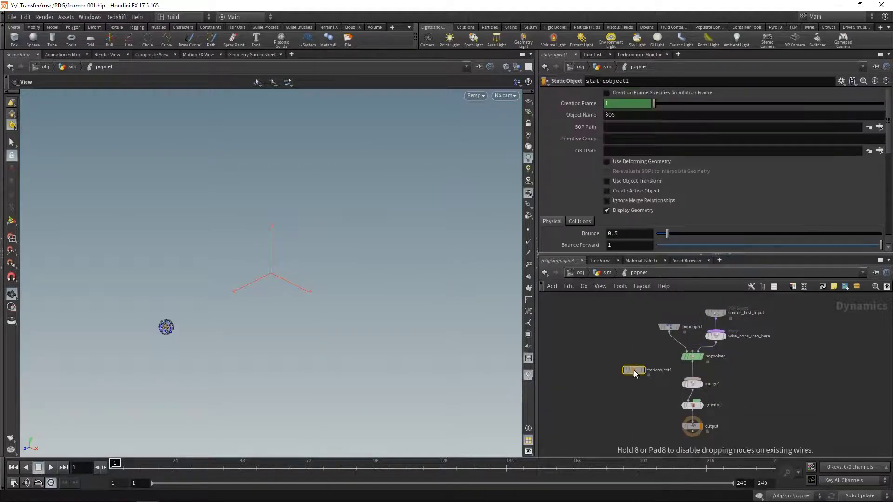
# Set the static object's SOP Path to /obj/collider/OUT_collider and wire it into merge1 ahead of popsolver.
pyautogui.click(879, 127)
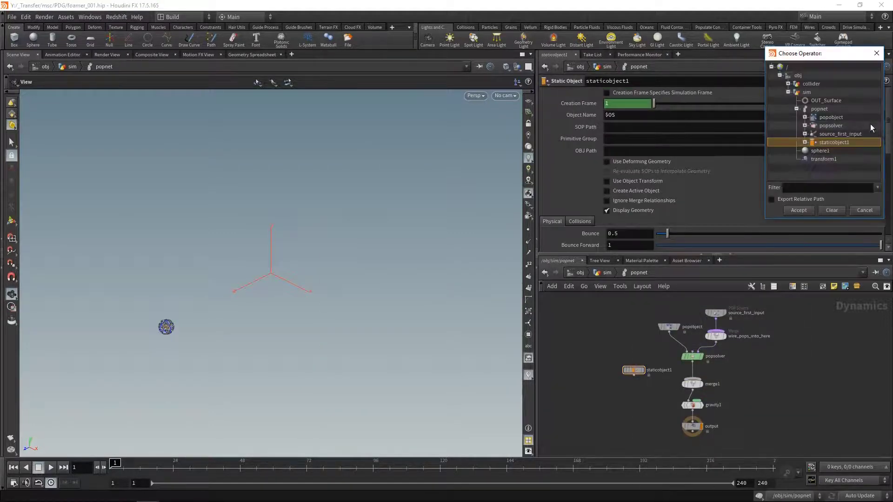
pyautogui.doubleClick(822, 92)
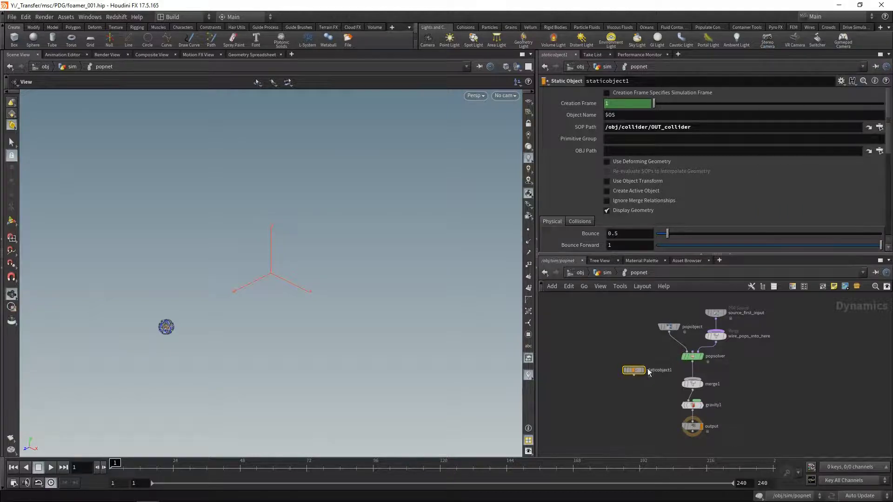
pyautogui.moveTo(637, 374); pyautogui.dragTo(692, 379)
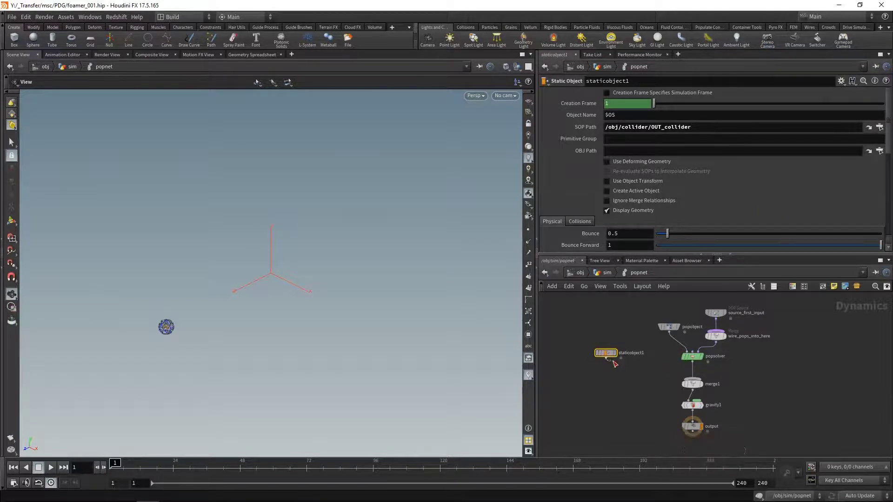
pyautogui.click(692, 383)
pyautogui.moveTo(568, 145); pyautogui.dragTo(565, 135)
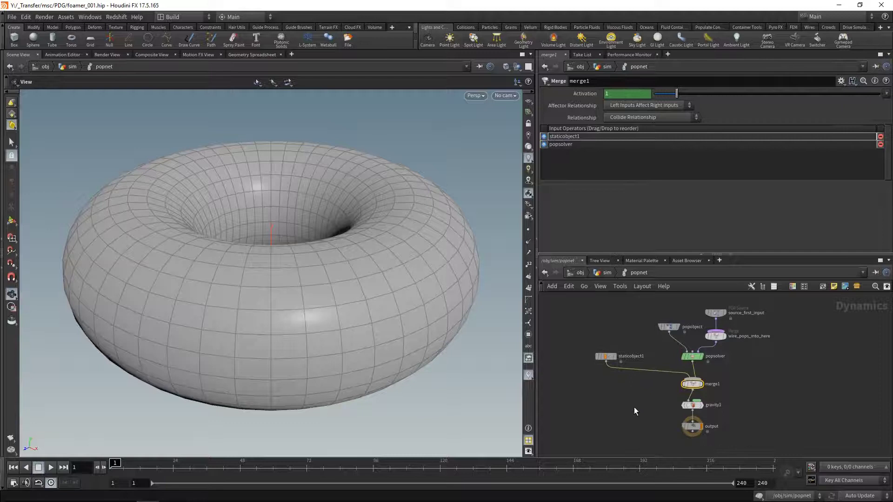
# Insert a POP Fluid node between source_first_input and wire_pops_into_here.
pyautogui.moveTo(738, 322); pyautogui.dragTo(734, 358, button='middle')
pyautogui.moveTo(709, 352); pyautogui.dragTo(709, 330)
pyautogui.press('Tab')
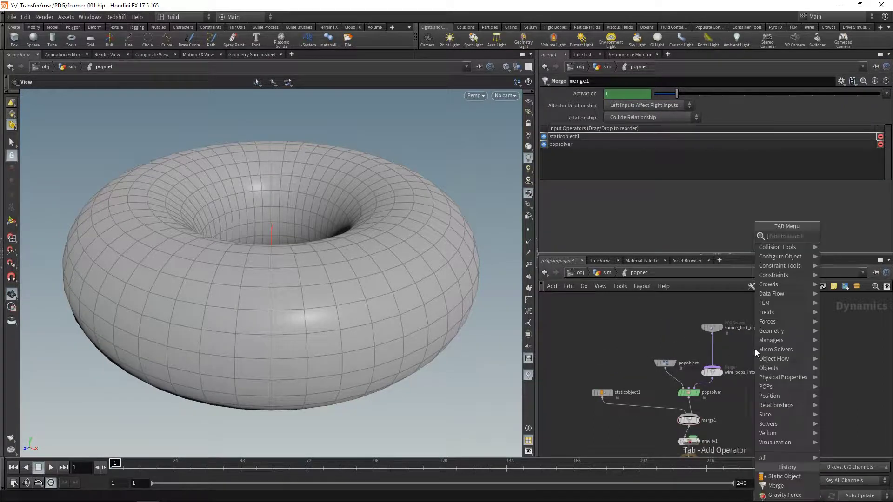
pyautogui.write('popf')
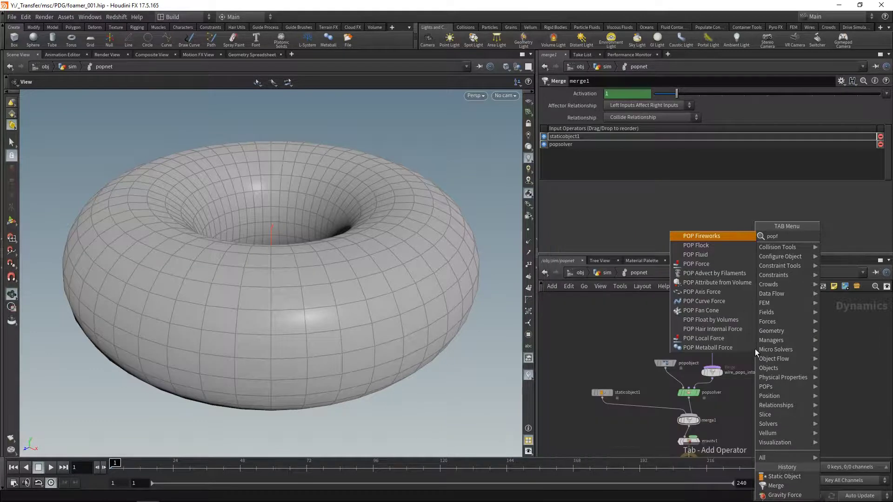
pyautogui.press('Down')
pyautogui.press('Down')
pyautogui.press('Return')
pyautogui.click(754, 349)
pyautogui.moveTo(754, 349); pyautogui.dragTo(711, 350)
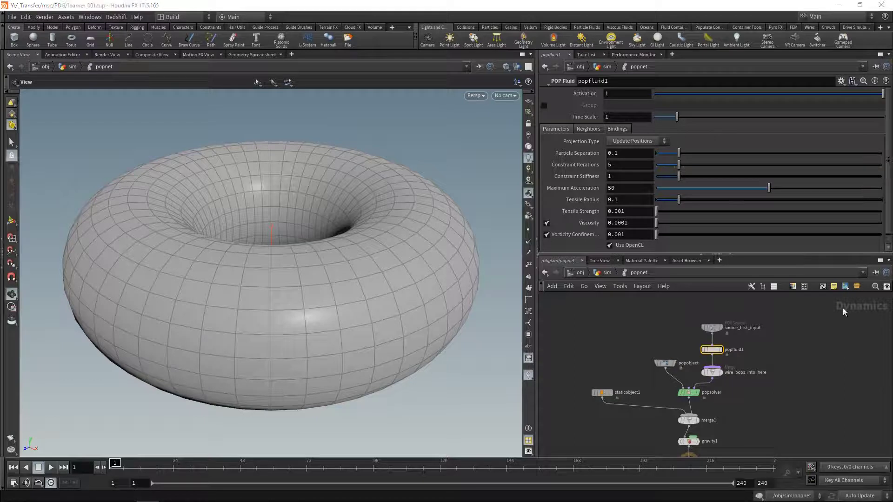
# Lower the POP Fluid's Particle Separation, and set popsolver's Min Substeps and Max Substeps to 2.
pyautogui.click(639, 158)
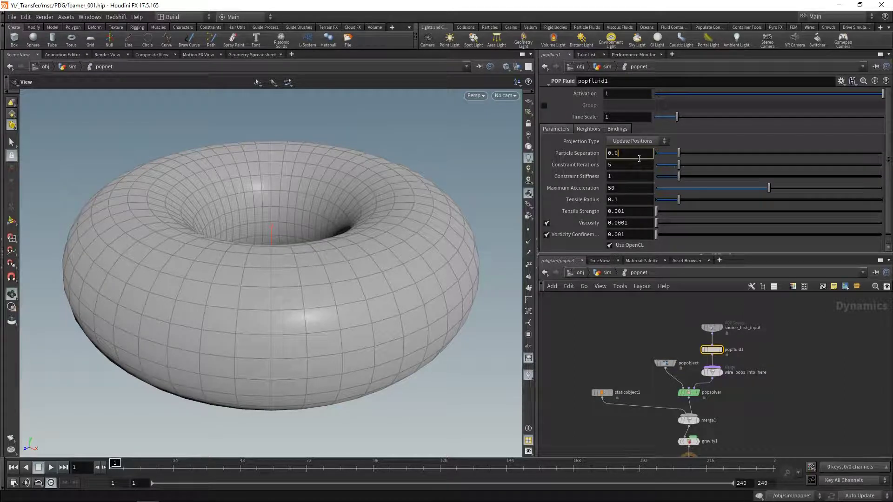
pyautogui.click(688, 392)
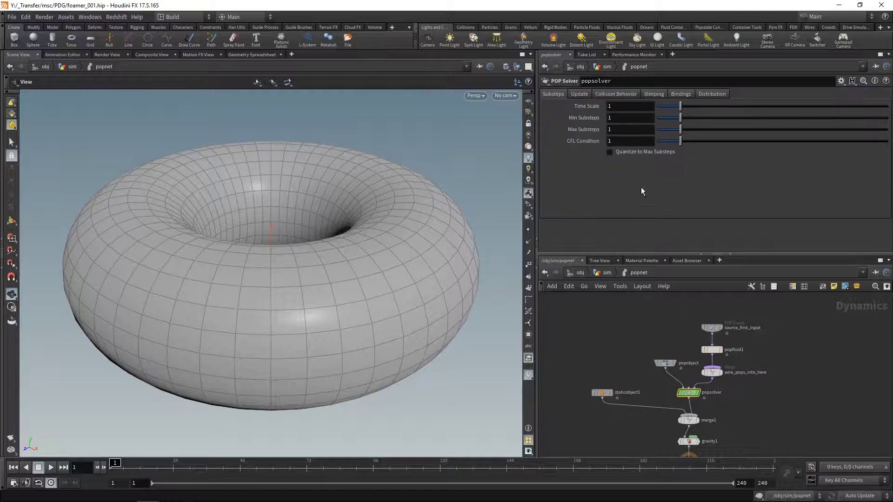
pyautogui.click(624, 118)
pyautogui.click(623, 129)
pyautogui.press('Return')
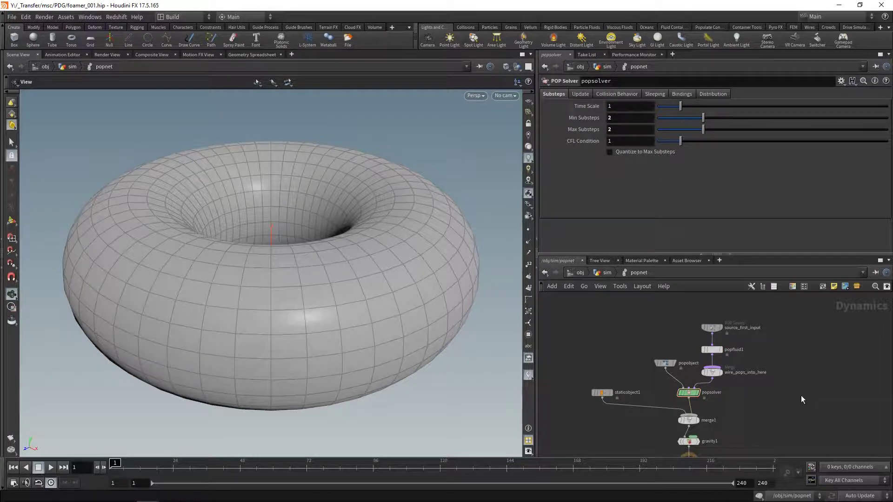
# Set the Const. Birth Rate of source_first_input to 12000.
pyautogui.moveTo(683, 311); pyautogui.dragTo(742, 341)
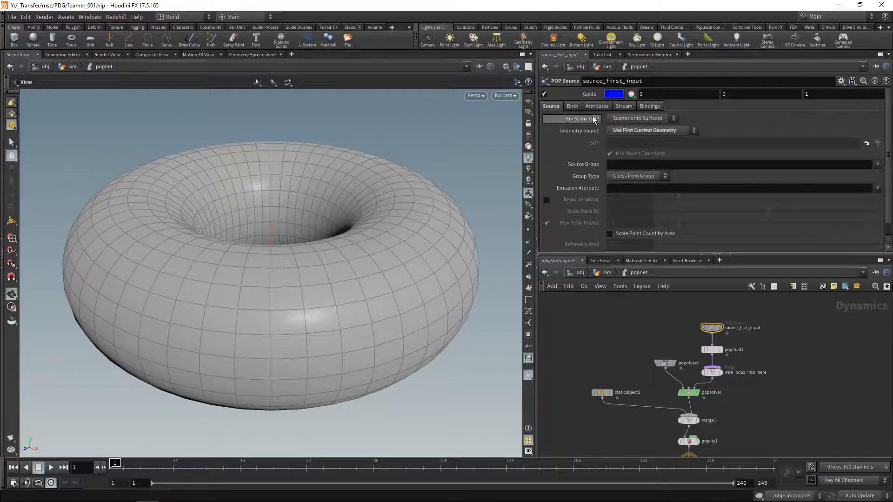
pyautogui.click(571, 107)
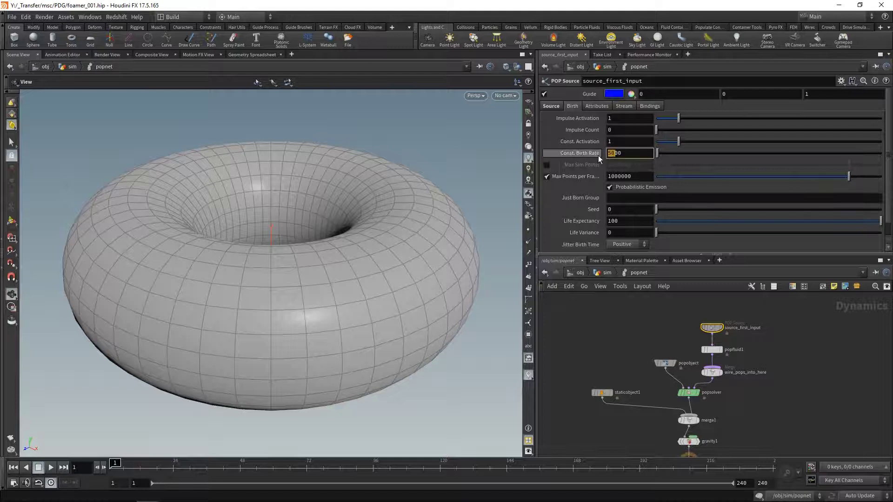
pyautogui.press('Return')
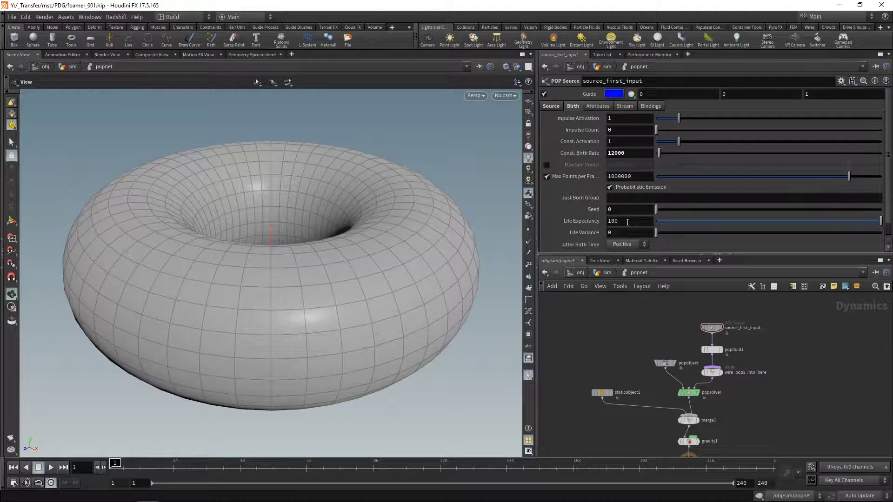
# Turn off Display Geometry on the static object, play the simulation briefly and return to the first frame.
pyautogui.moveTo(624, 454); pyautogui.dragTo(615, 436, button='middle')
pyautogui.moveTo(615, 436); pyautogui.dragTo(586, 359)
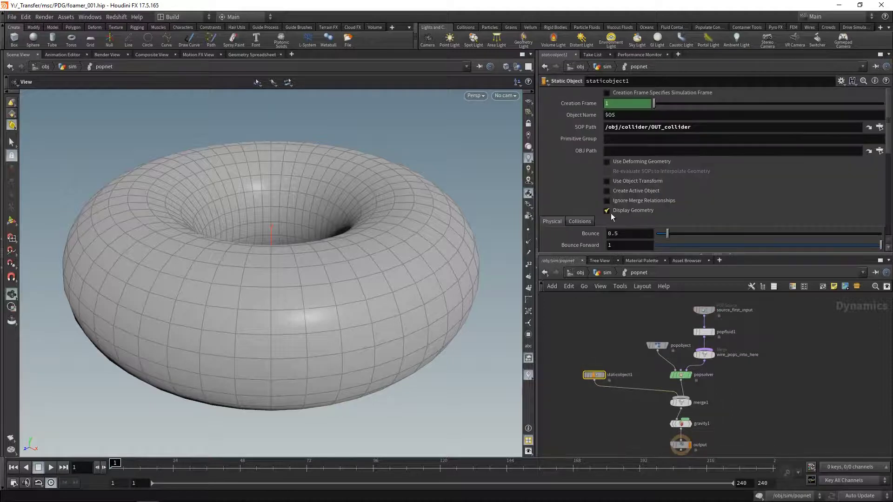
pyautogui.click(607, 211)
pyautogui.click(51, 467)
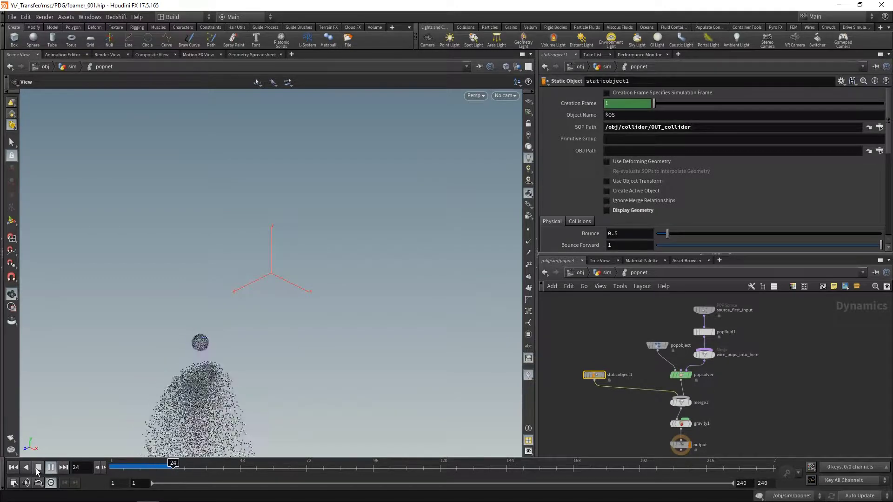
pyautogui.click(38, 467)
pyautogui.click(13, 467)
# Show the static object's volume collision guide and set its Uniform Divisions to 60.
pyautogui.moveTo(571, 332); pyautogui.dragTo(612, 409)
pyautogui.click(580, 220)
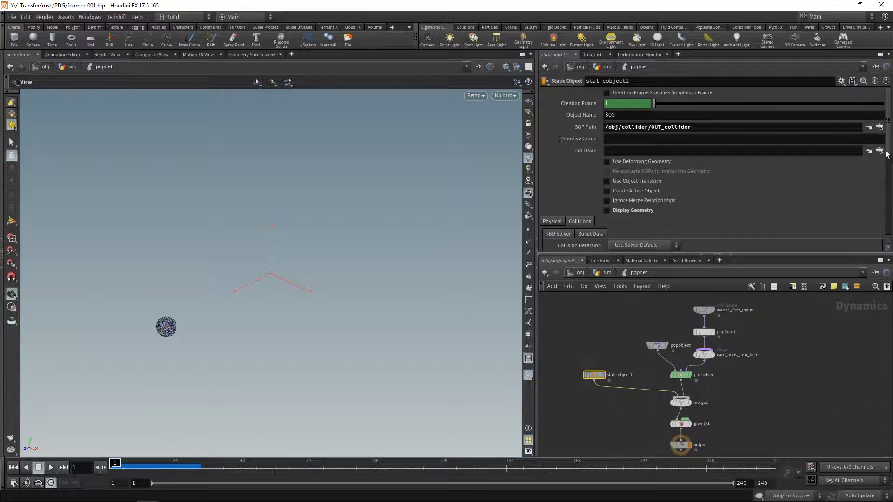
pyautogui.scroll(-3, 888, 155)
pyautogui.click(551, 205)
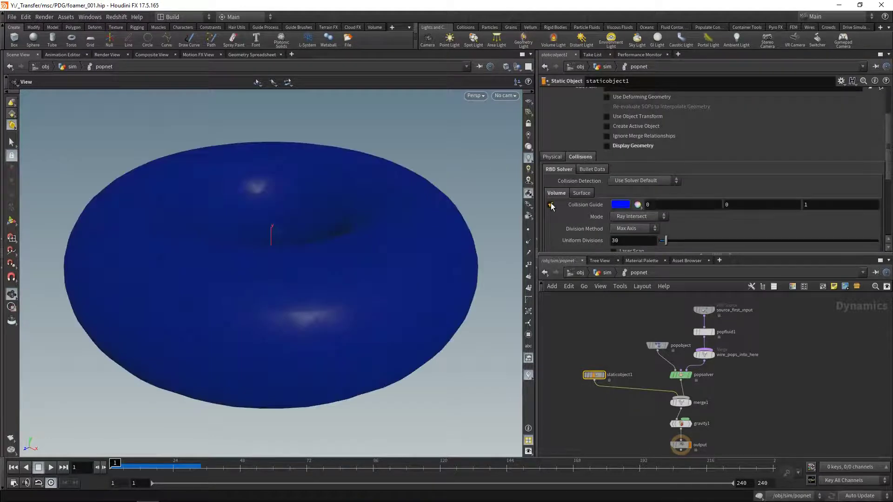
pyautogui.click(625, 241)
pyautogui.write('60')
pyautogui.press('Return')
# Enable Invert Sign for the static object's collision volume.
pyautogui.scroll(-3, 890, 172)
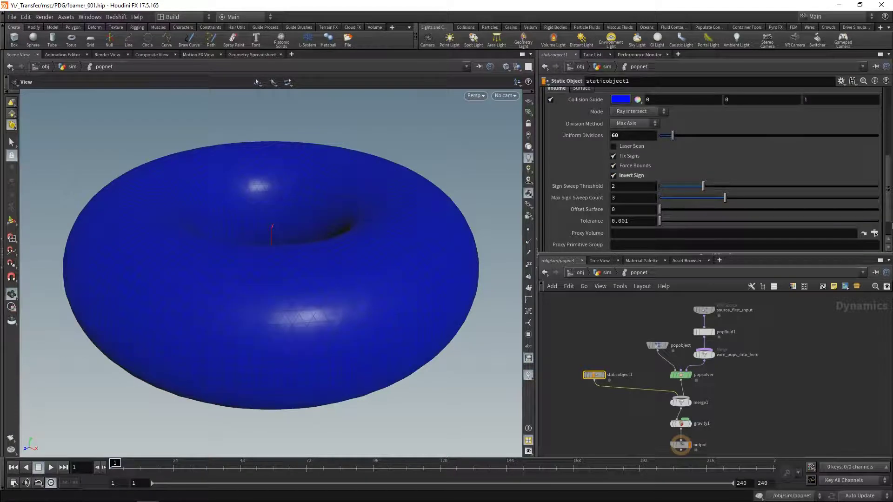
pyautogui.scroll(5, 697, 195)
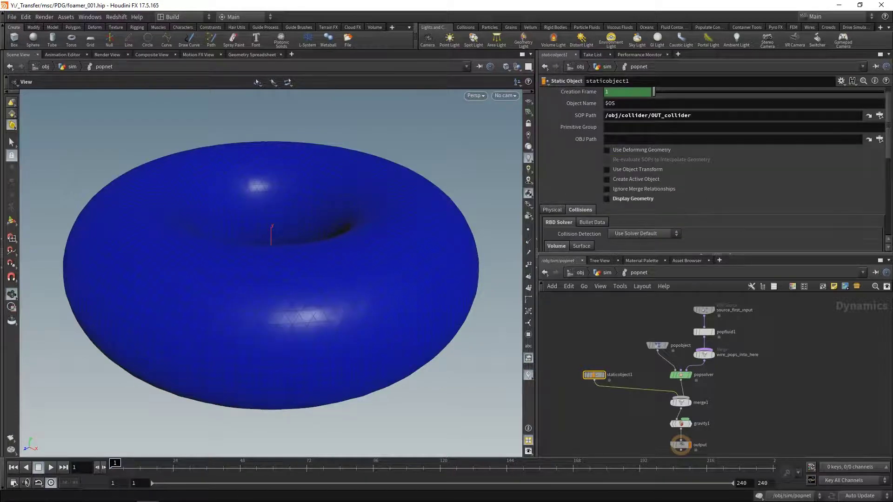
pyautogui.moveTo(890, 145); pyautogui.dragTo(889, 180)
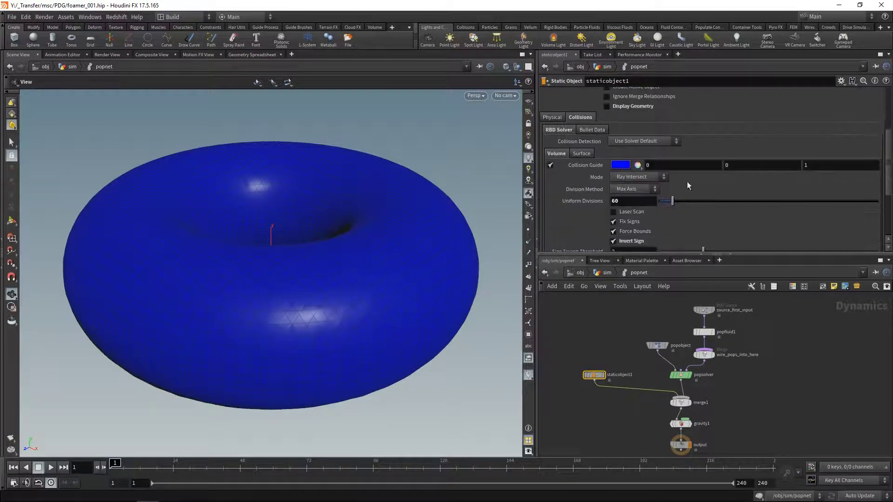
# Hide the collision guide and play the simulation to check how particles collide inside the torus.
pyautogui.click(550, 165)
pyautogui.click(51, 468)
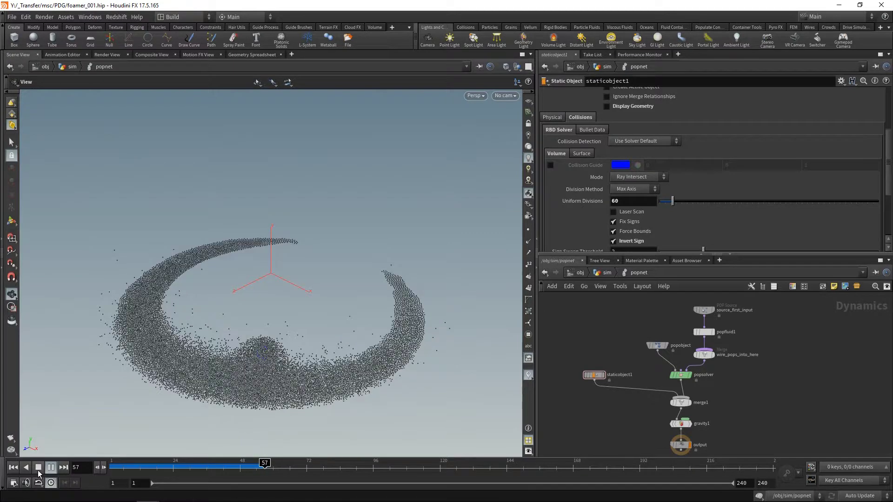
pyautogui.click(39, 467)
# Save the scene, and add a Null node wired below popnet in the sim network.
pyautogui.hotkey('ctrl', 's')
pyautogui.press('u')
pyautogui.press('Tab')
pyautogui.write('null')
pyautogui.press('Return')
pyautogui.press('Return')
pyautogui.moveTo(758, 393); pyautogui.dragTo(705, 411)
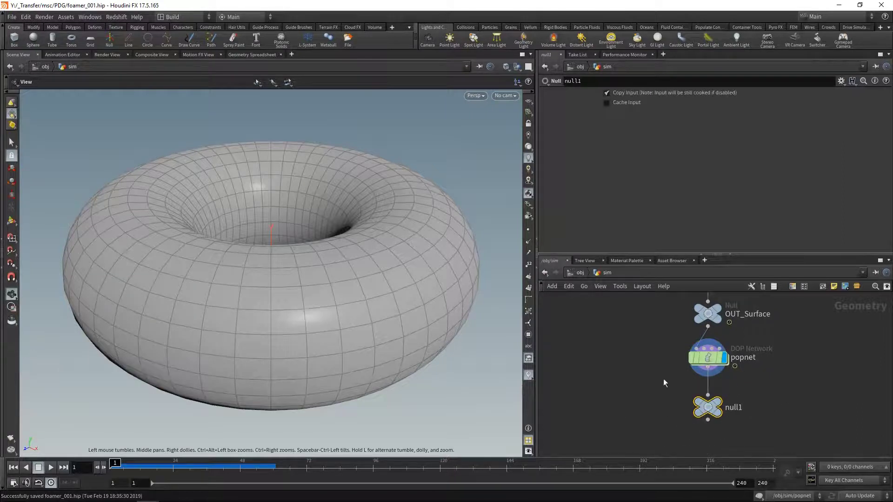
# Limit popnet's Object Merge to popobject and play the simulation to check the result.
pyautogui.moveTo(663, 427); pyautogui.dragTo(659, 369, button='middle')
pyautogui.click(704, 300)
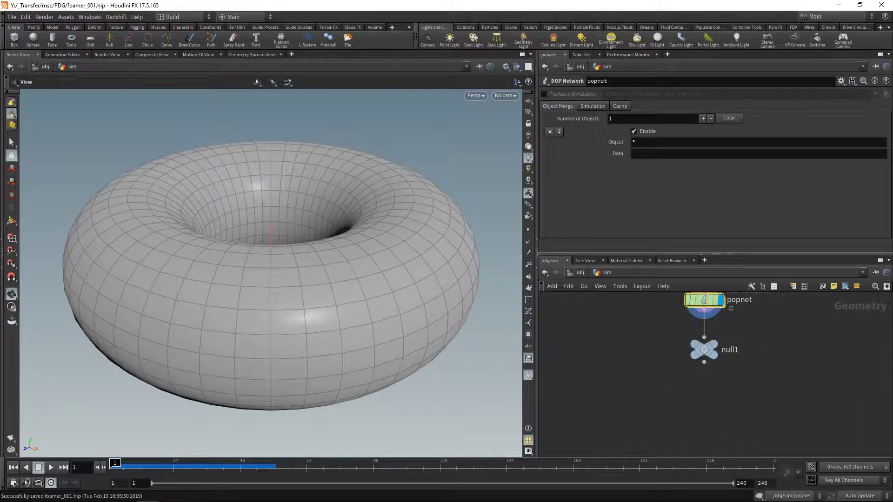
pyautogui.write('popobject')
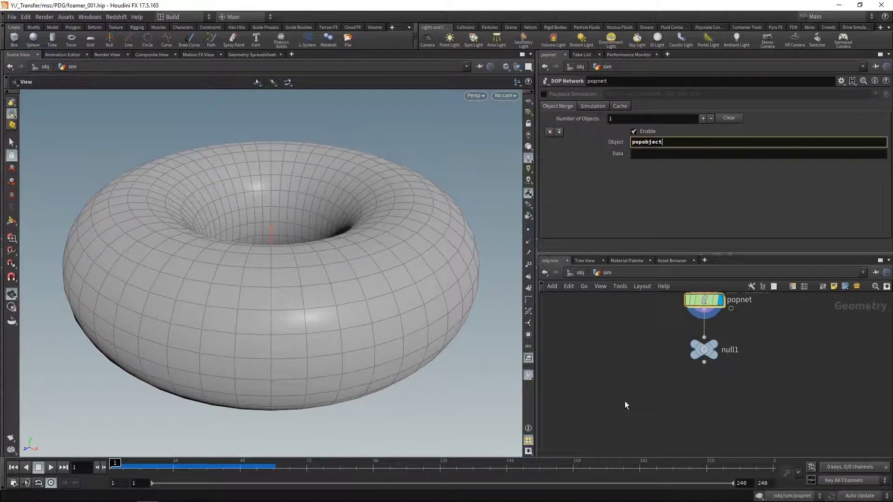
pyautogui.press('Return')
pyautogui.click(50, 467)
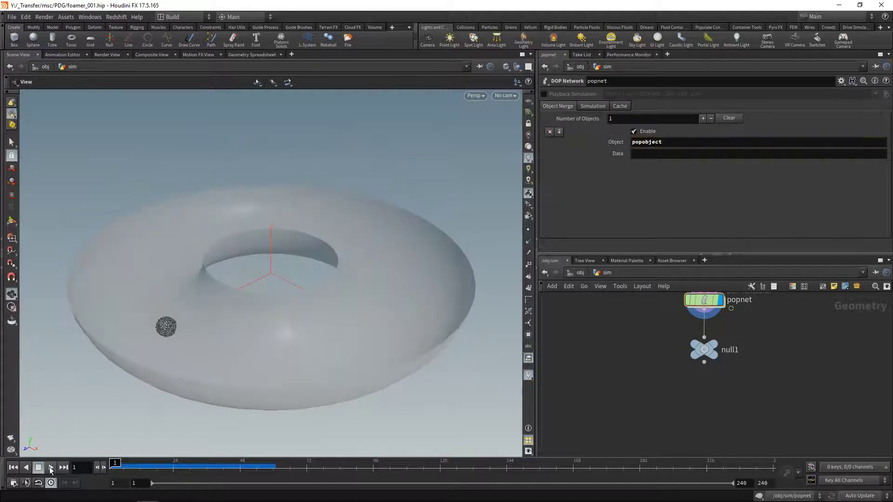
pyautogui.click(39, 470)
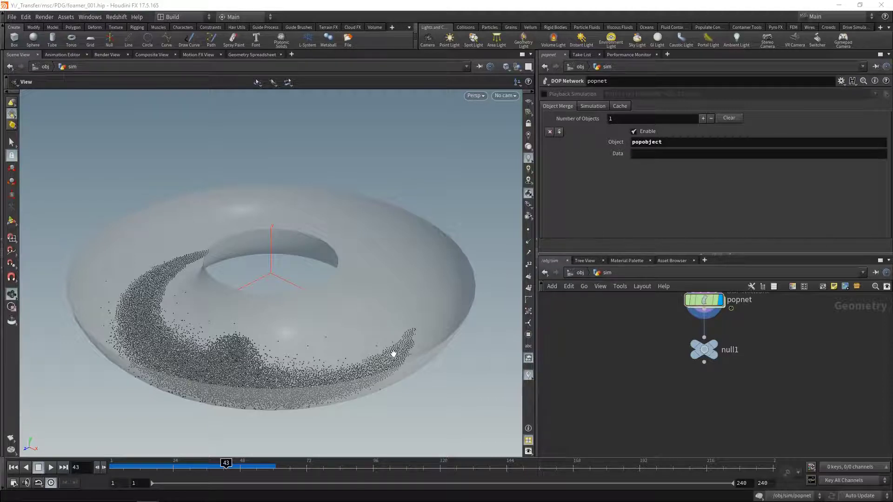
# Inside popnet, enable Add Hit Attributes in popsolver's collision behavior and expand the hit attribute options.
pyautogui.moveTo(634, 322); pyautogui.dragTo(640, 358, button='middle')
pyautogui.moveTo(640, 358); pyautogui.dragTo(755, 319)
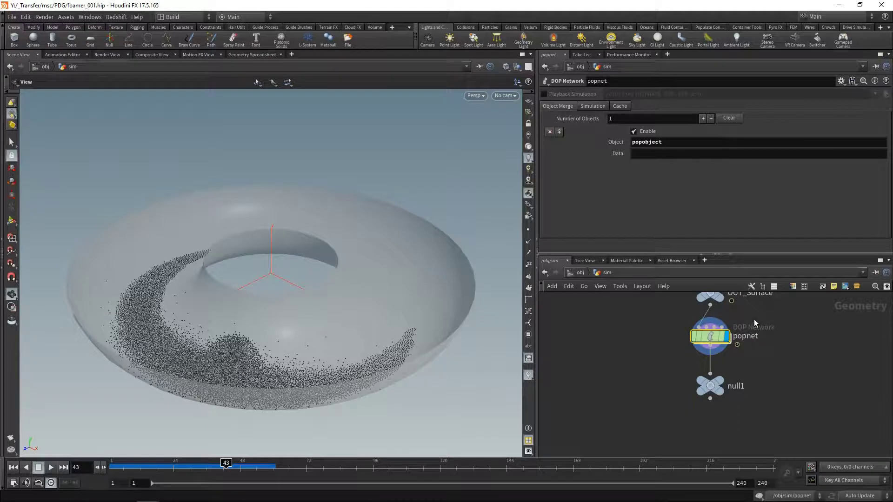
pyautogui.press('Return')
pyautogui.middleClick(680, 374)
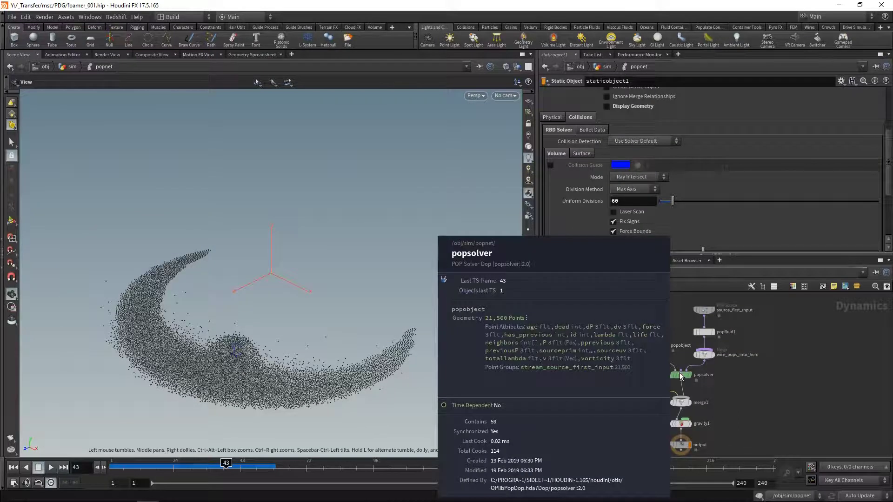
pyautogui.click(680, 375)
pyautogui.click(608, 94)
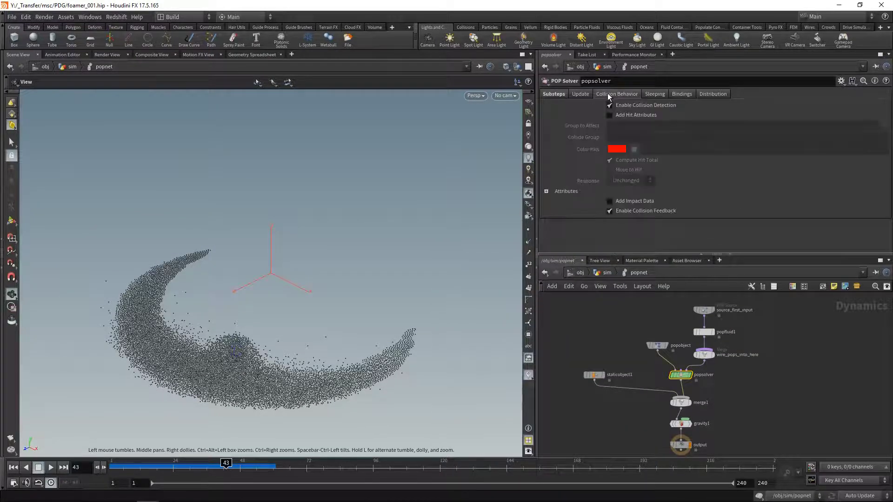
pyautogui.click(610, 115)
pyautogui.click(546, 191)
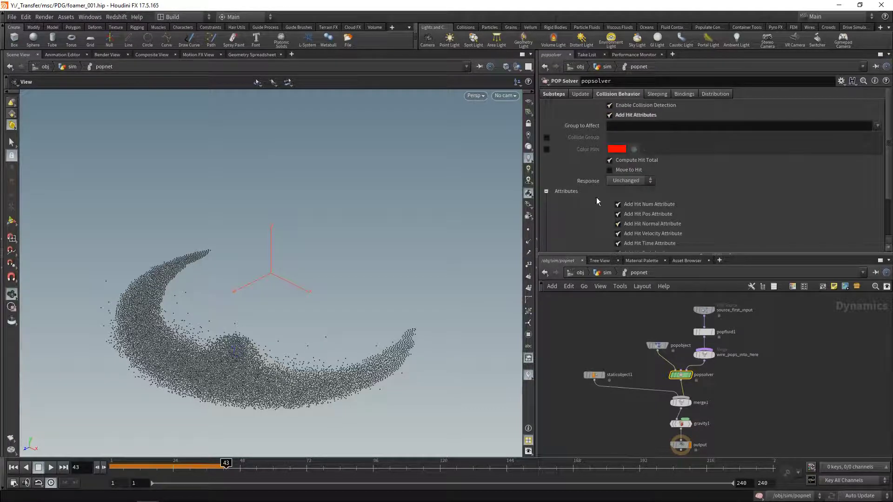
# Turn off every hit attribute on popsolver except Add Hit Num Attribute.
pyautogui.moveTo(668, 254); pyautogui.dragTo(668, 329)
pyautogui.moveTo(619, 275); pyautogui.dragTo(654, 215)
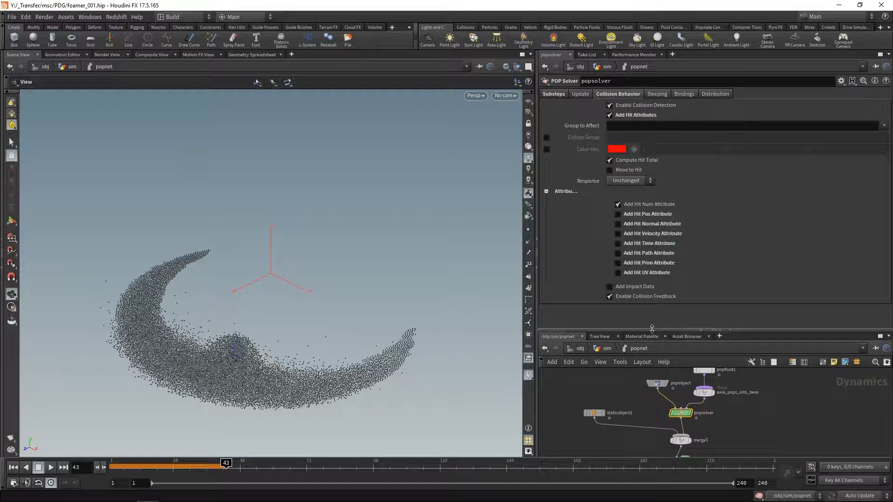
pyautogui.moveTo(652, 330); pyautogui.dragTo(652, 198)
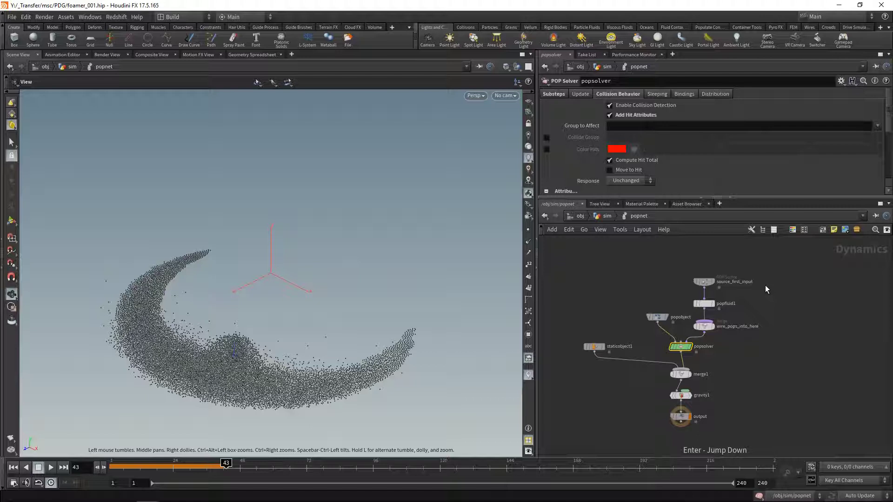
# Back in the sim network, add a Point Wrangle below null1 and wire null1 into its first input.
pyautogui.press('u')
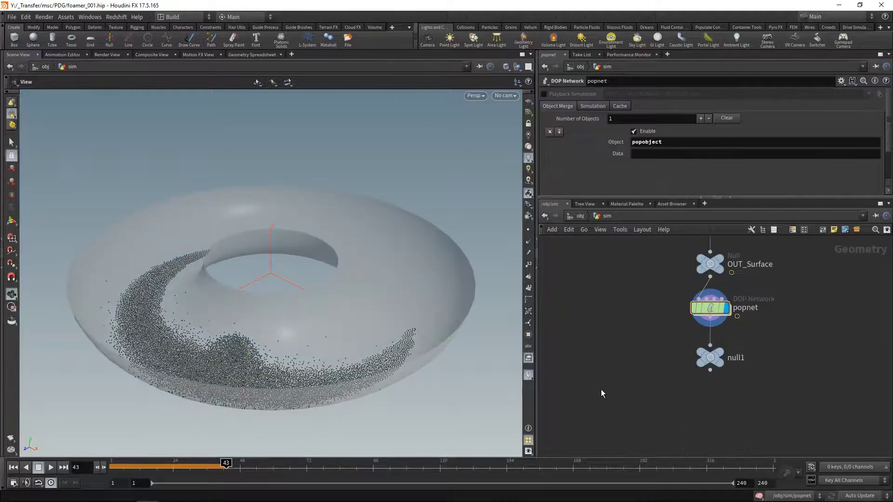
pyautogui.press('Tab')
pyautogui.write('pw')
pyautogui.press('Return')
pyautogui.press('Return')
pyautogui.click(709, 370)
pyautogui.click(590, 379)
pyautogui.click(600, 172)
pyautogui.write('if(){')
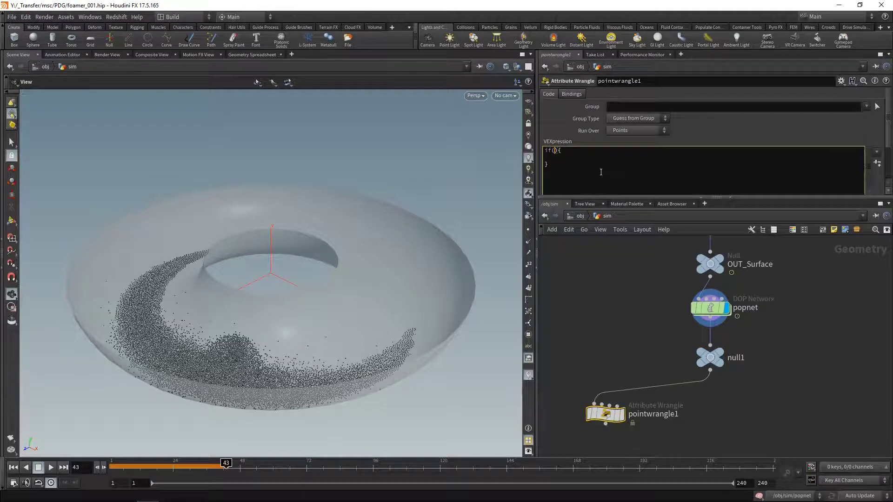
pyautogui.write('  }@hitnum < 1')
pyautogui.write('remove')
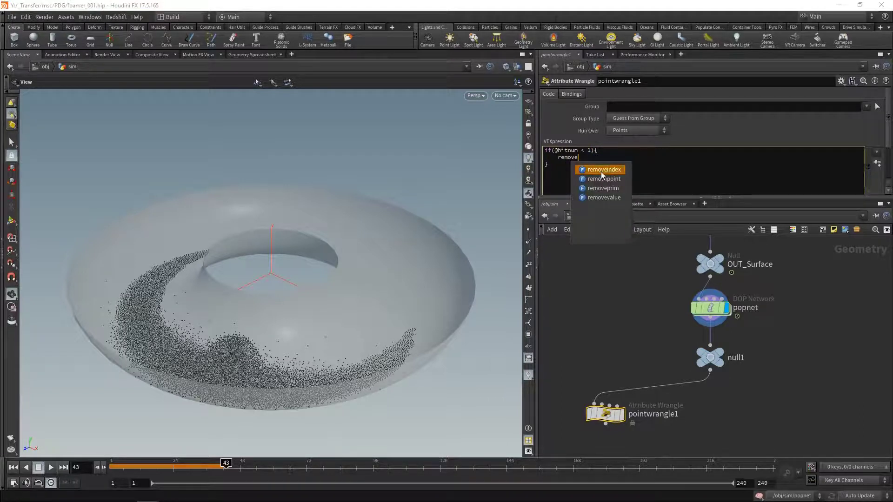
pyautogui.write('point()0,')
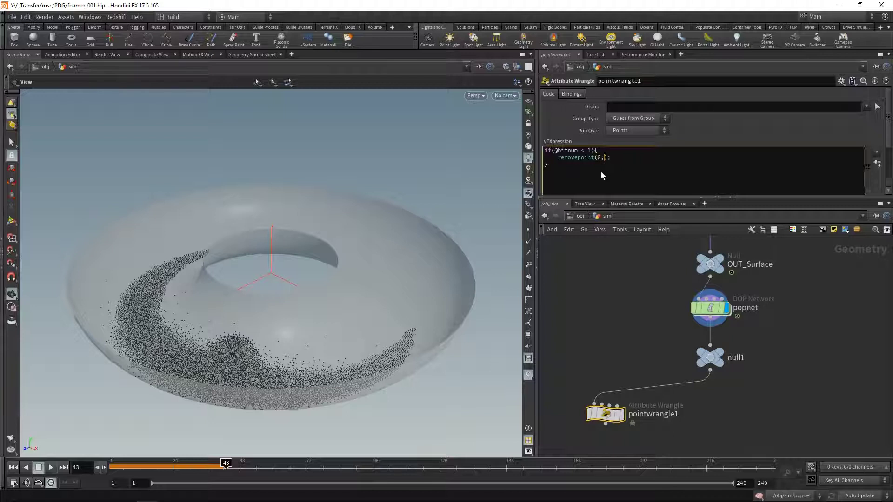
pyautogui.write(' @ptnu')
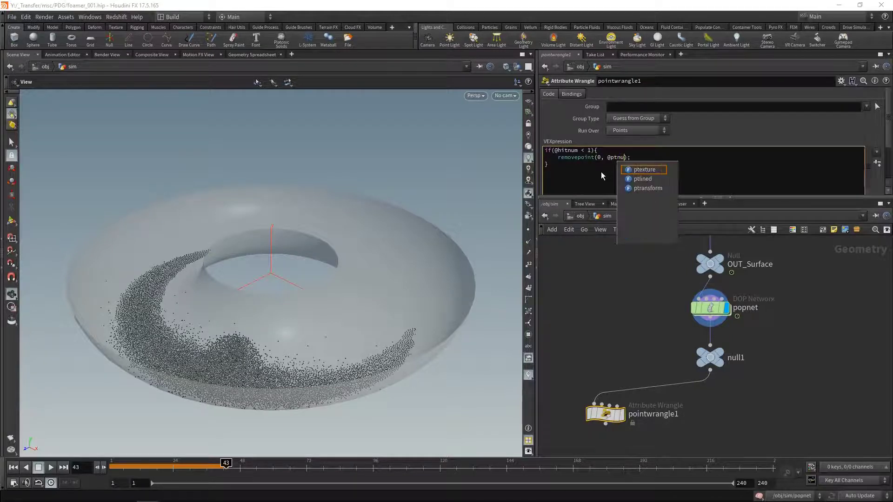
pyautogui.write('m')
# Add f@pscale = 0.005; to pointwrangle1's code, then display the node and play the simulation from the first frame.
pyautogui.click(576, 172)
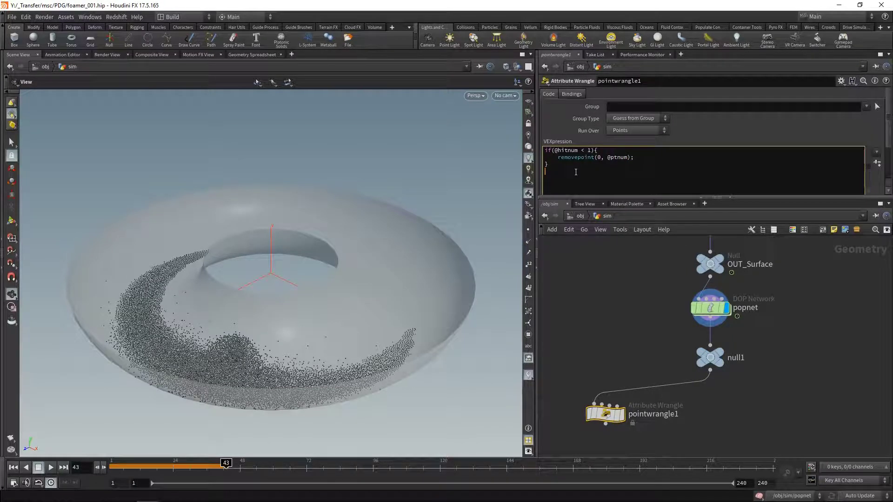
pyautogui.write('f@pscale = 0.005;')
pyautogui.click(621, 414)
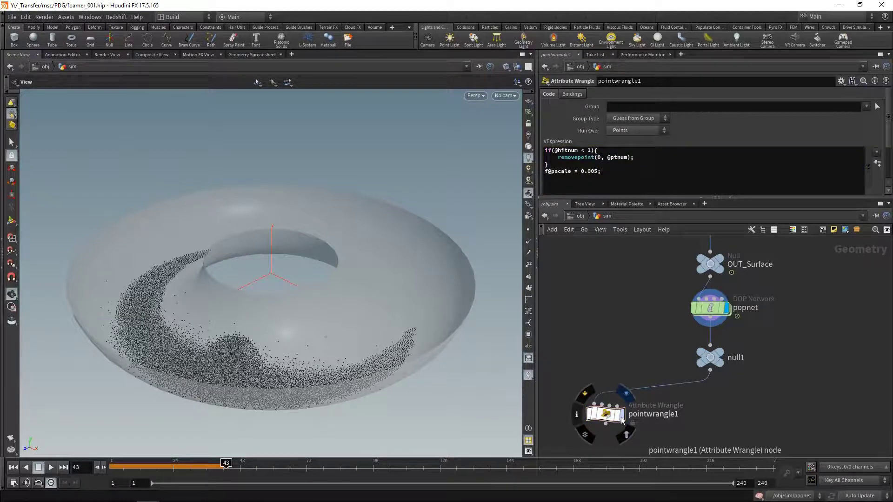
pyautogui.click(13, 468)
pyautogui.click(51, 468)
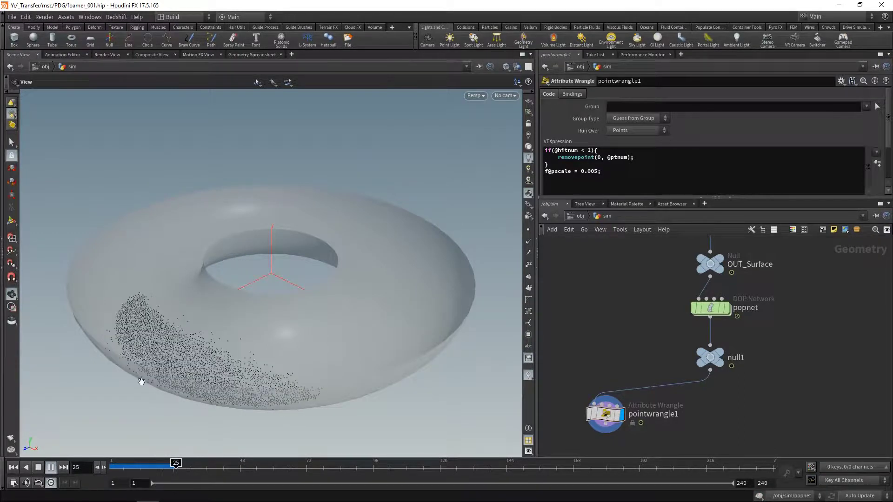
pyautogui.click(40, 470)
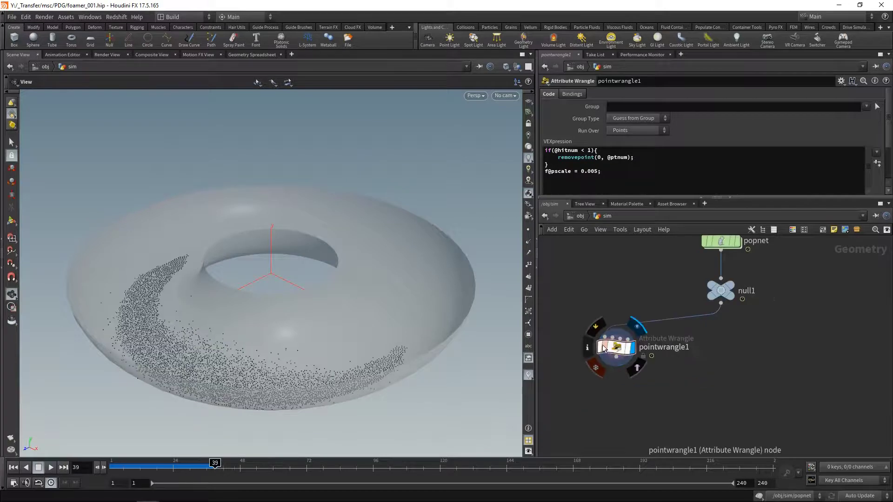
# Check pointwrangle1's attributes, then add an Attribute Delete below it that removes all point attributes with *.
pyautogui.middleClick(616, 351)
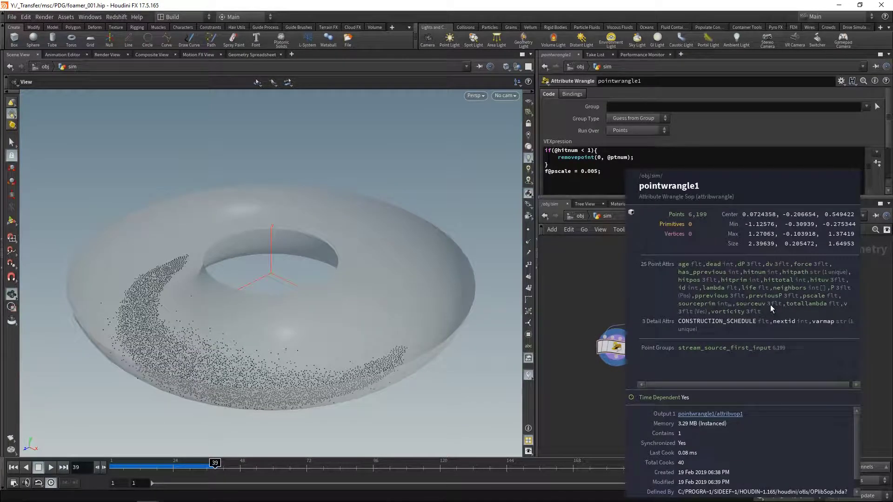
pyautogui.press('Tab')
pyautogui.write('attribdel')
pyautogui.press('Return')
pyautogui.click(635, 396)
pyautogui.moveTo(635, 395); pyautogui.dragTo(620, 398)
pyautogui.click(628, 98)
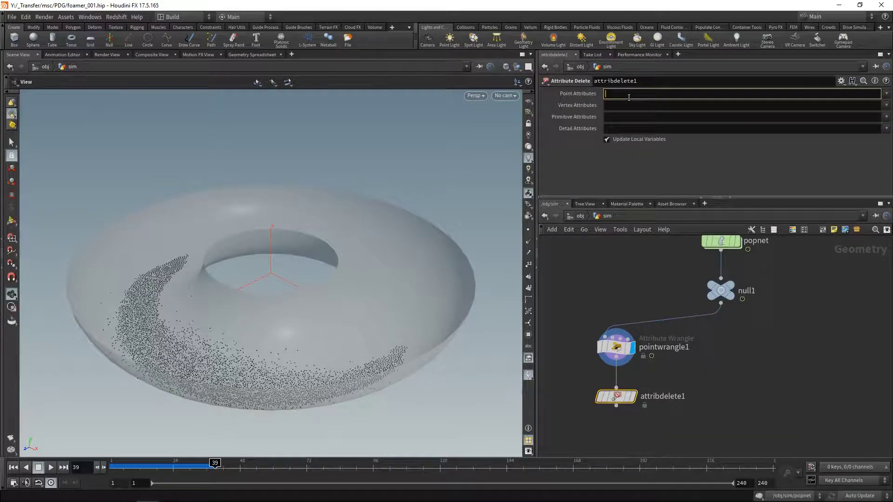
pyautogui.write('*')
pyautogui.middleClick(619, 400)
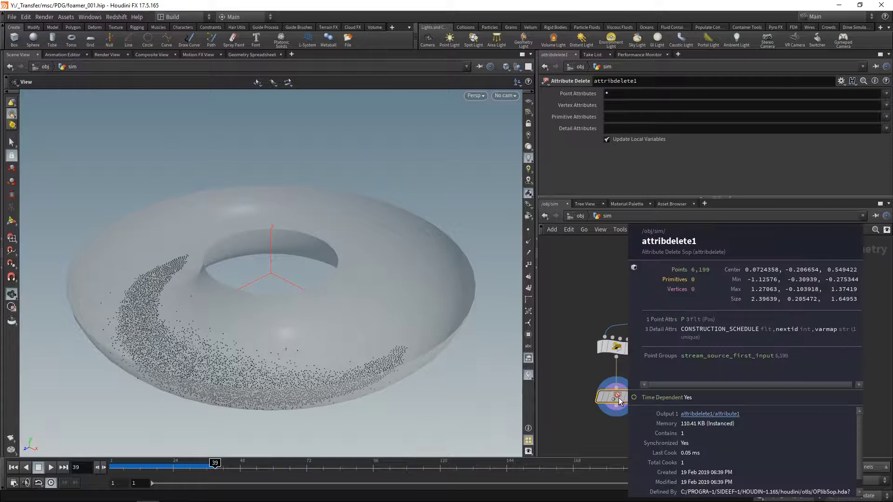
# Add a second Point Wrangle below attribdelete1 and make it the displayed node.
pyautogui.press('Tab')
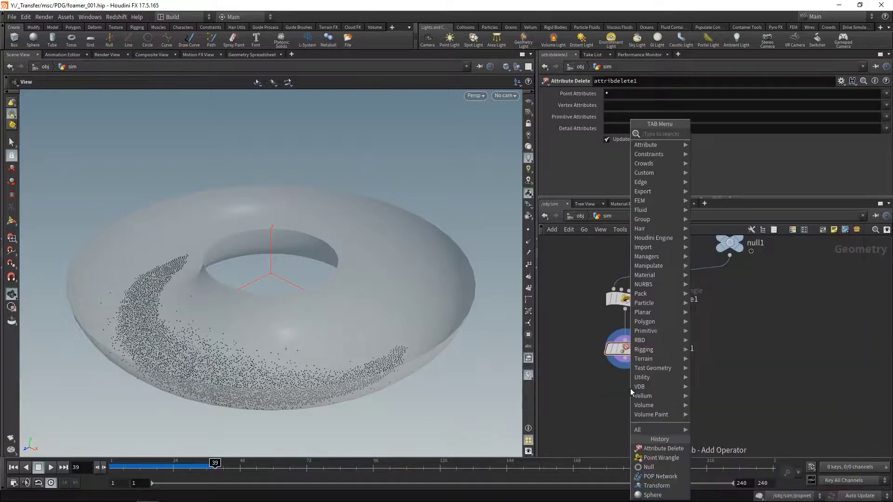
pyautogui.write('pointw')
pyautogui.press('Return')
pyautogui.click(628, 391)
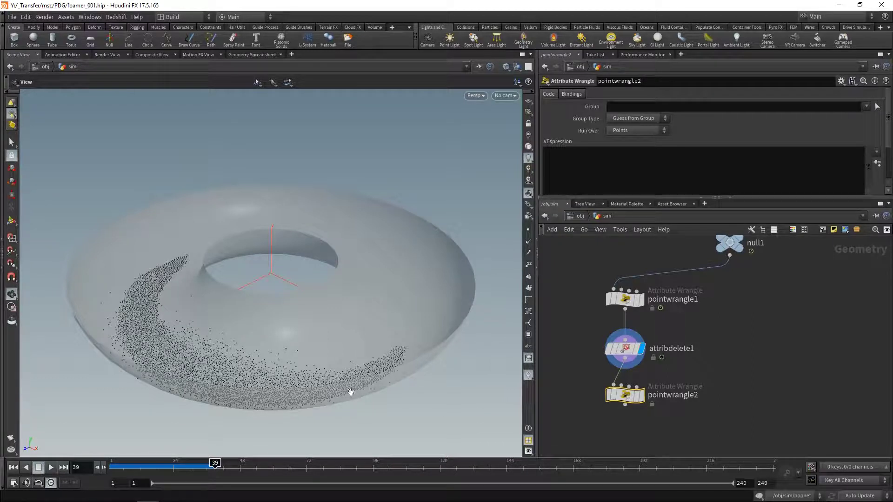
pyautogui.click(639, 400)
# In pointwrangle2, declare int npt[] = nearpoints(0, v@P, 0.05, 96); and int np = len(npt);.
pyautogui.click(607, 160)
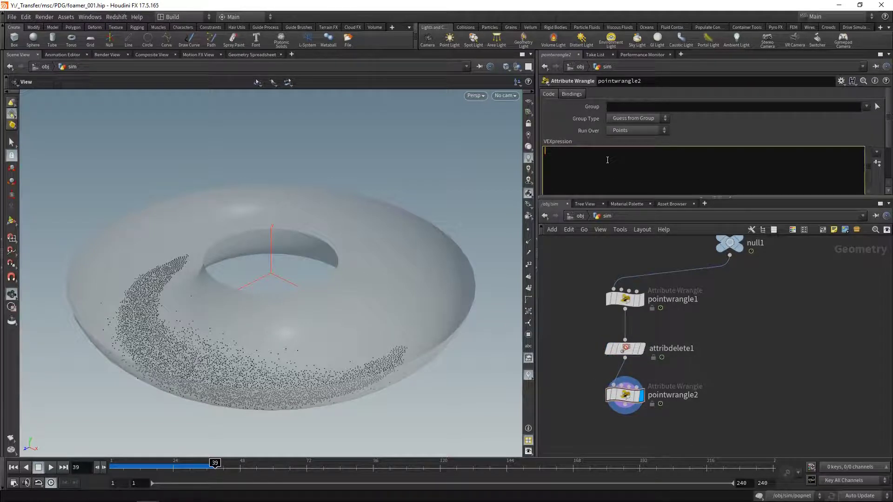
pyautogui.write('int npt[] = nearpoints(0, v@P, 0.05, 96')
pyautogui.press('End')
pyautogui.doubleClick(562, 150)
pyautogui.click(548, 160)
pyautogui.write('int np = len();')
pyautogui.press('Left')
pyautogui.press('Left')
pyautogui.write('npt);  ')
pyautogui.write('if(n')
pyautogui.write('p ')
pyautogui.write('> ')
pyautogui.write('72)     ')
pyautogui.write('removepoint')
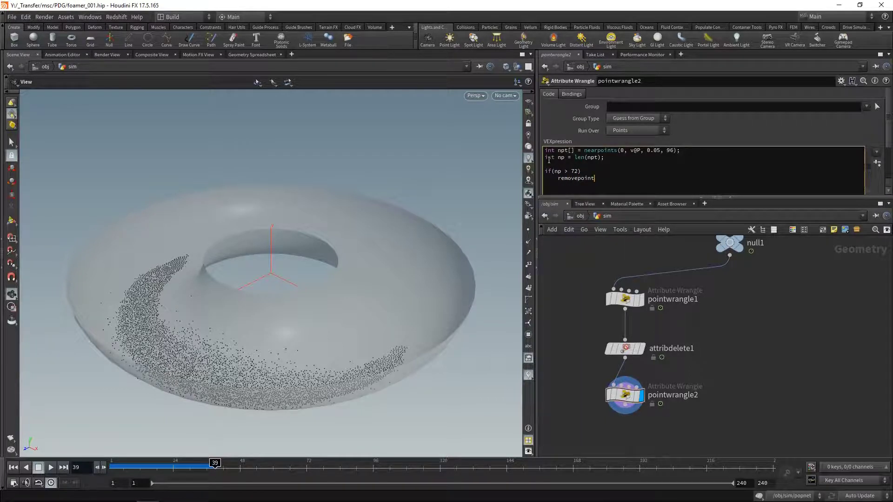
pyautogui.write('(0, @ptnum);')
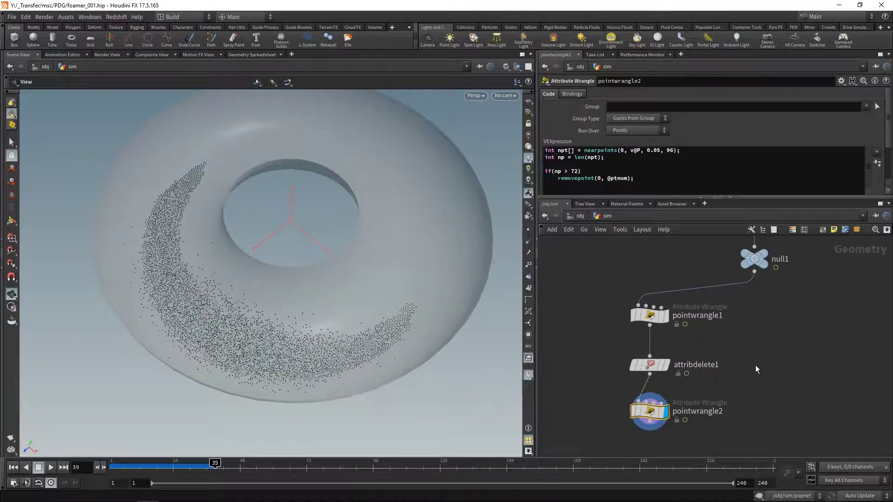
# Return to the first frame and, inside popnet, set staticobject1's Friction and Dynamic Friction Scale to 0.
pyautogui.moveTo(756, 364); pyautogui.dragTo(758, 415, button='middle')
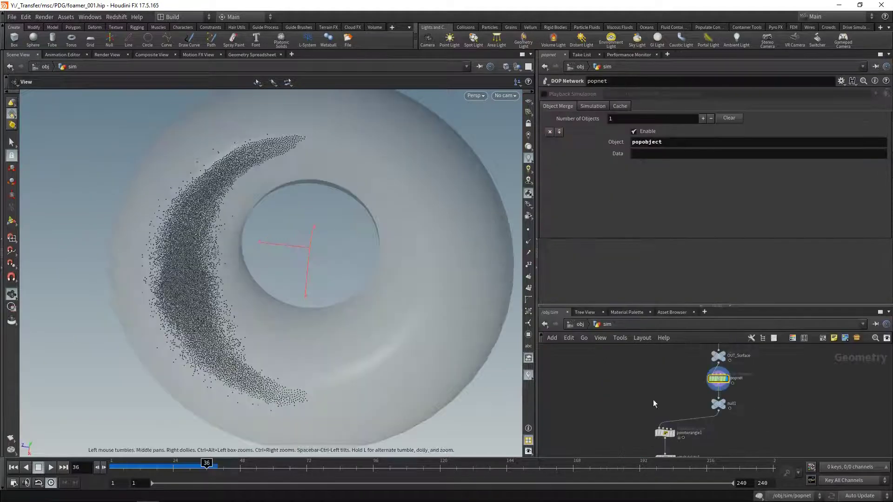
pyautogui.click(14, 468)
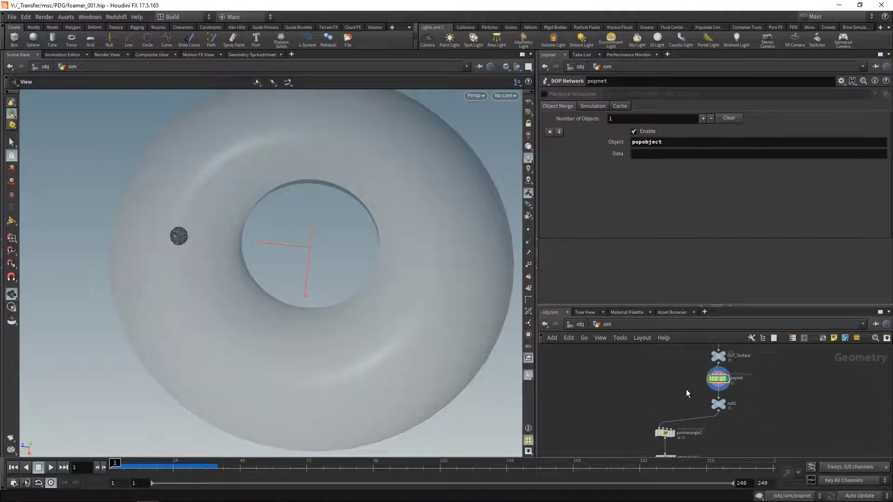
pyautogui.doubleClick(727, 380)
pyautogui.moveTo(565, 366); pyautogui.dragTo(597, 422)
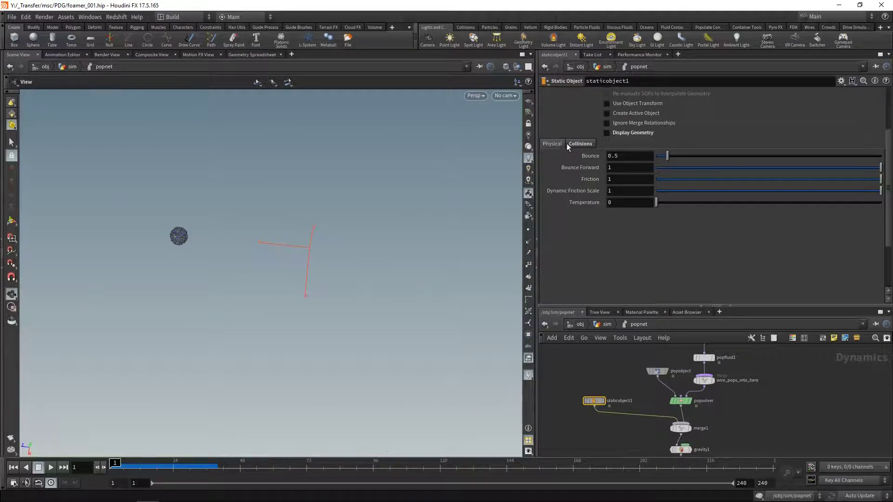
pyautogui.doubleClick(632, 180)
pyautogui.write('0')
pyautogui.press('Return')
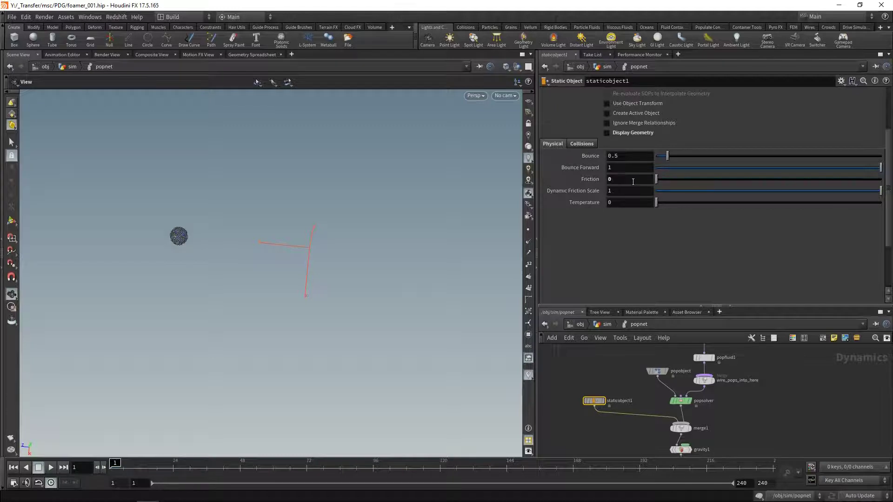
pyautogui.doubleClick(639, 192)
pyautogui.write('0')
pyautogui.press('Return')
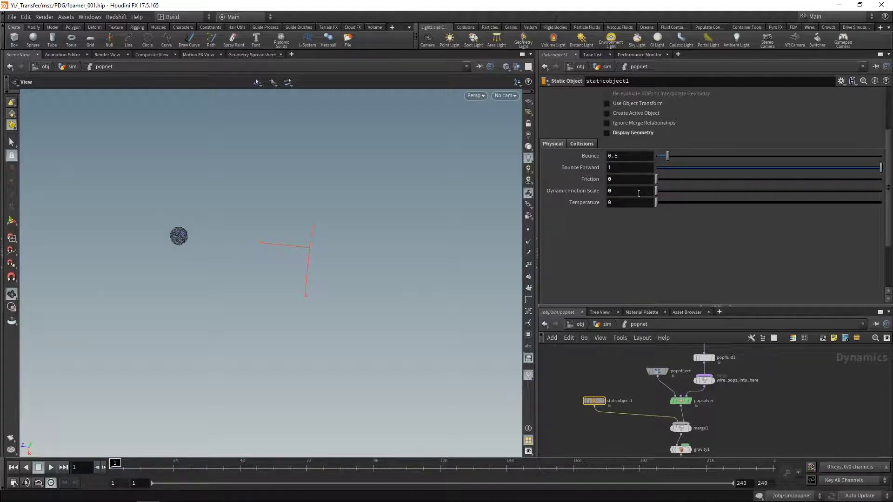
# Go back to the sim network, replay the simulation and inspect the particles with pointwrangle2 displayed.
pyautogui.press('u')
pyautogui.press('Up')
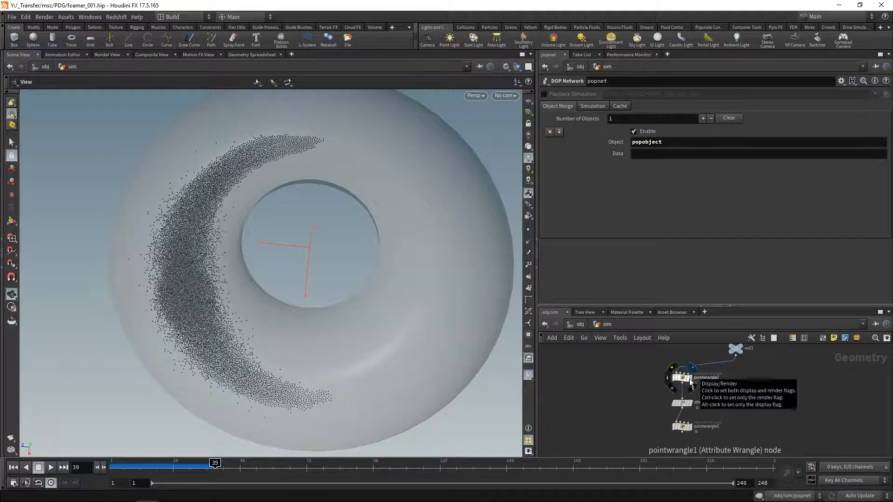
pyautogui.moveTo(229, 325); pyautogui.dragTo(199, 263)
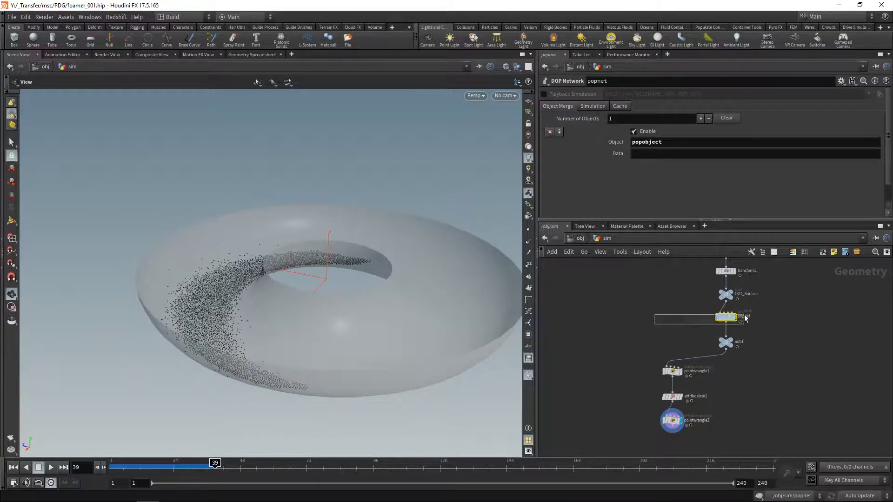
# Inside popnet, set popobject's physical Bounce Forward to 0 and Bounce to 0.5.
pyautogui.press('Return')
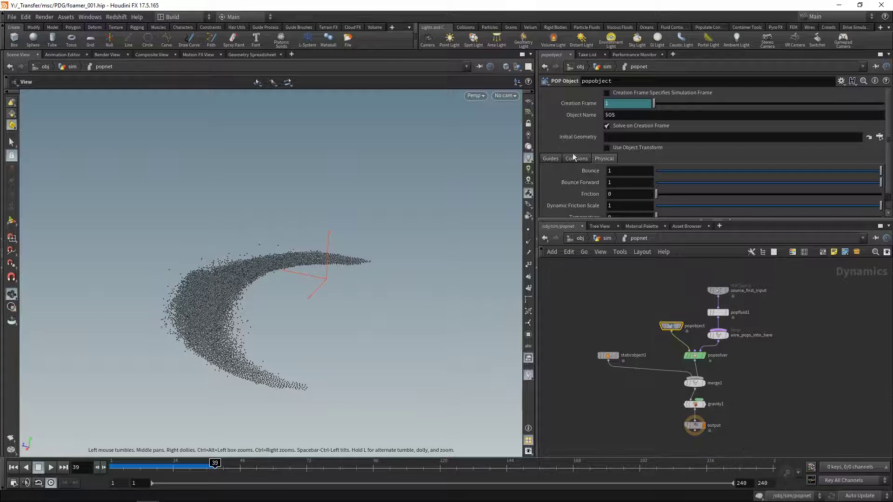
pyautogui.moveTo(635, 220); pyautogui.dragTo(648, 293)
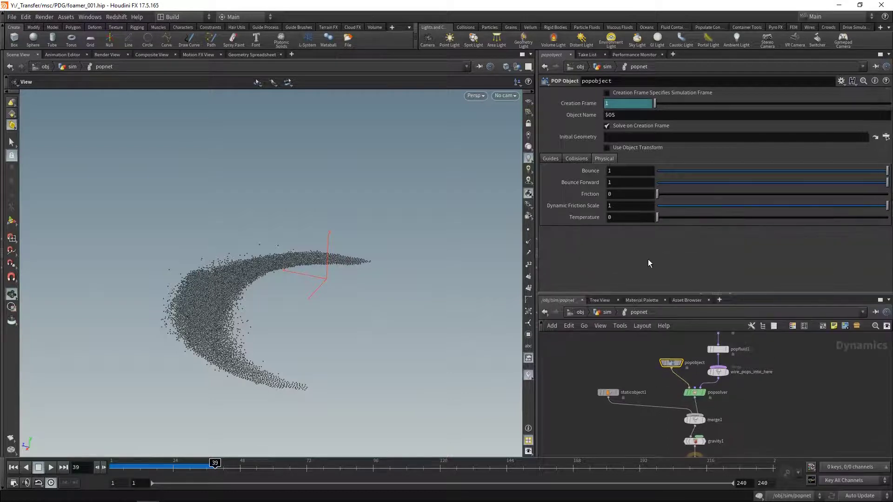
pyautogui.click(628, 183)
pyautogui.write('0')
pyautogui.press('Return')
pyautogui.doubleClick(626, 169)
pyautogui.write('0.5')
pyautogui.press('Return')
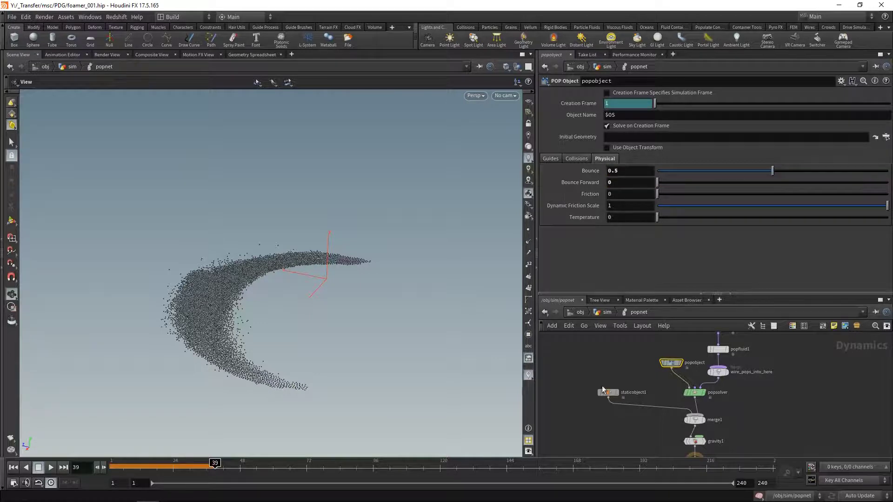
# Replay the simulation from the first frame and return to the sim network to check pointwrangle2's result.
pyautogui.click(13, 467)
pyautogui.click(51, 467)
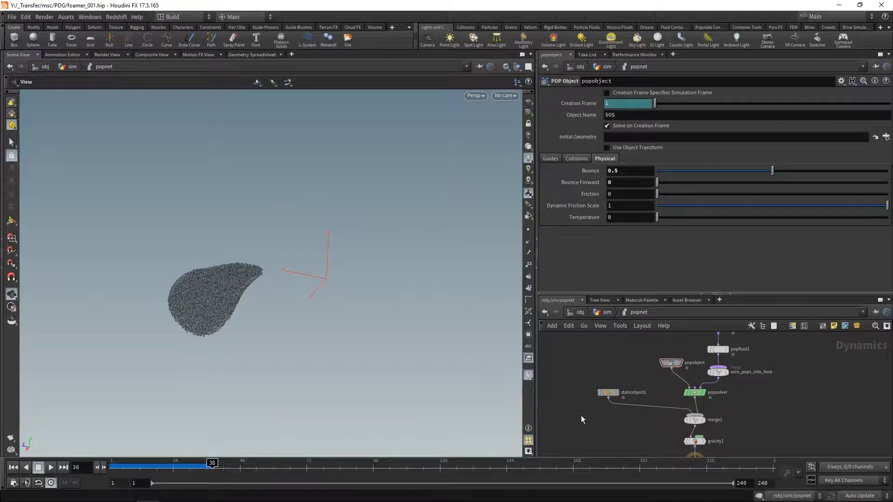
pyautogui.press('u')
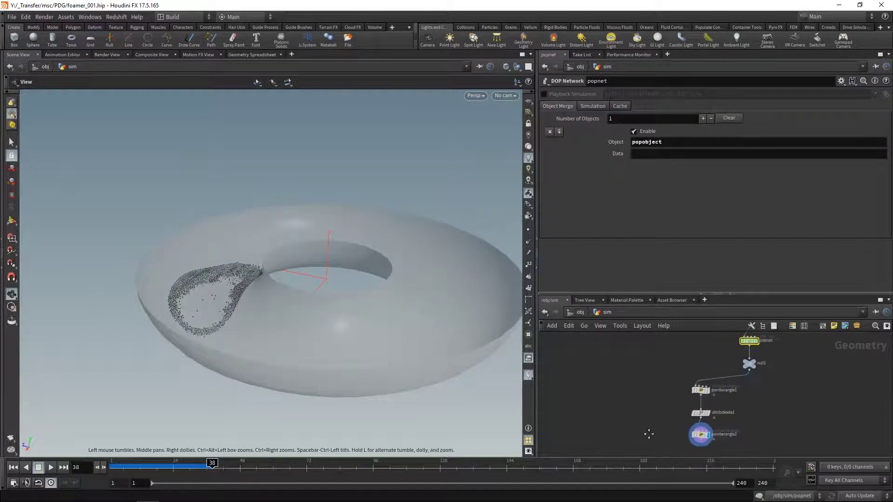
pyautogui.moveTo(691, 365); pyautogui.dragTo(670, 374, button='middle')
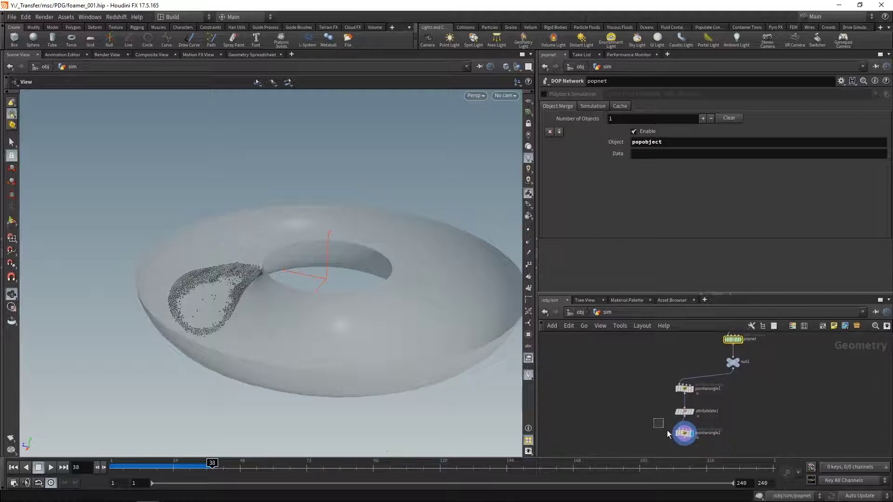
pyautogui.click(683, 433)
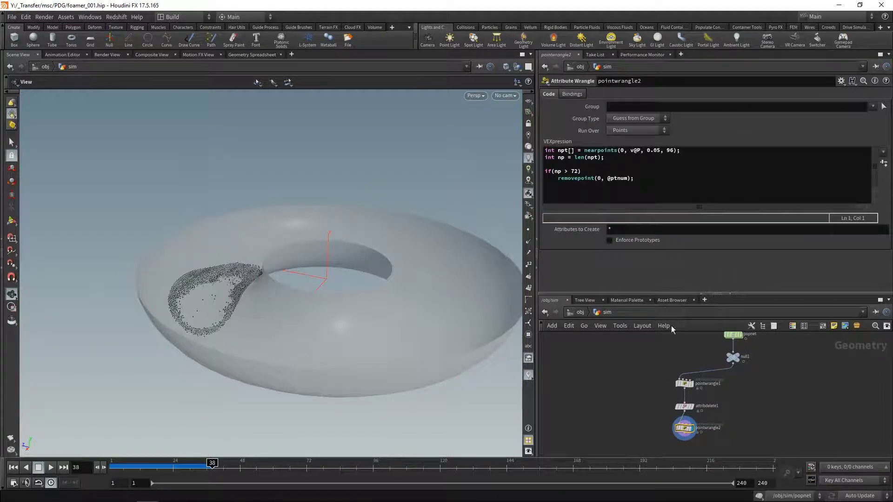
# Examine the filtered particles from above, then display null1 to inspect the unfiltered particles inside the torus.
pyautogui.moveTo(790, 385); pyautogui.dragTo(785, 409, button='middle')
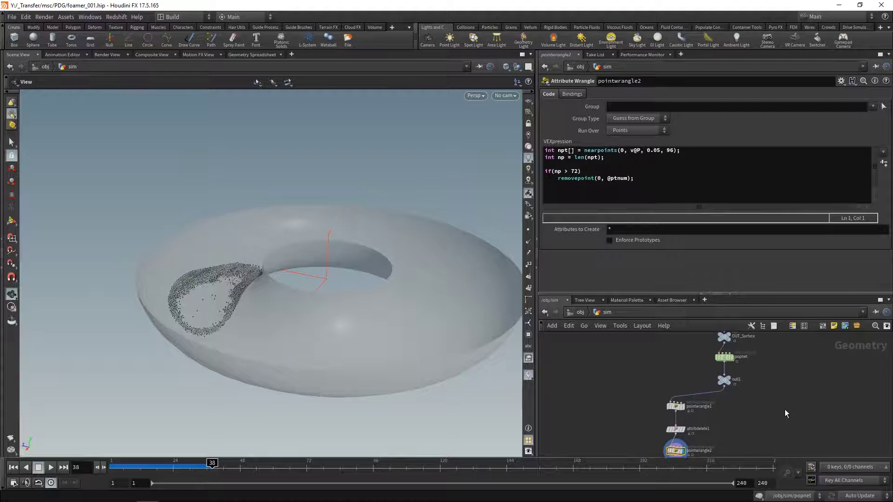
pyautogui.click(732, 359)
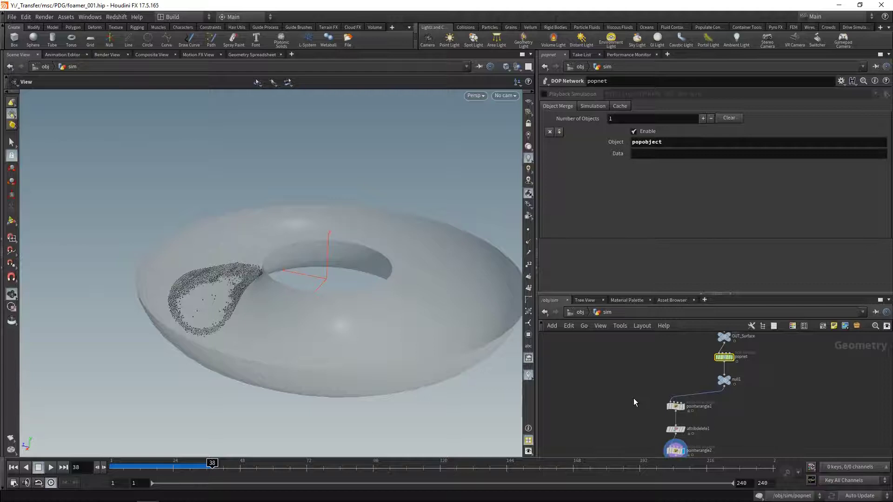
pyautogui.keyDown('alt'); pyautogui.moveTo(199, 243); pyautogui.dragTo(219, 328); pyautogui.keyUp('alt')
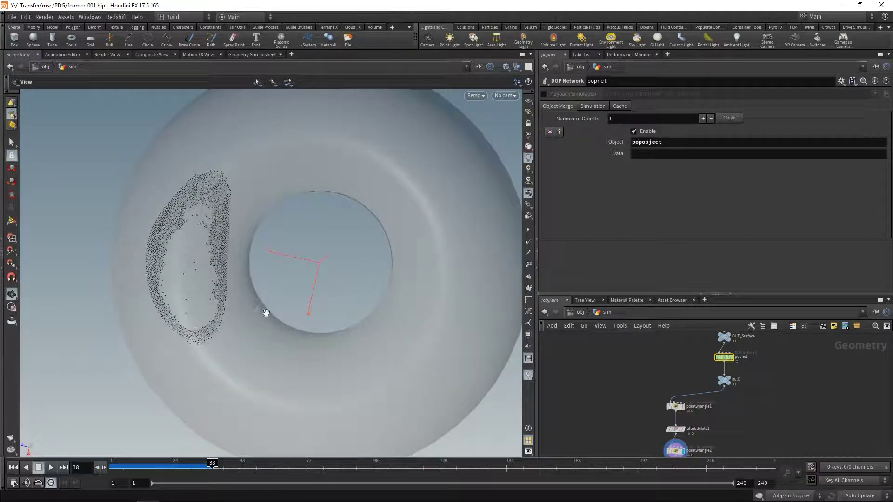
pyautogui.moveTo(811, 379); pyautogui.dragTo(768, 364, button='middle')
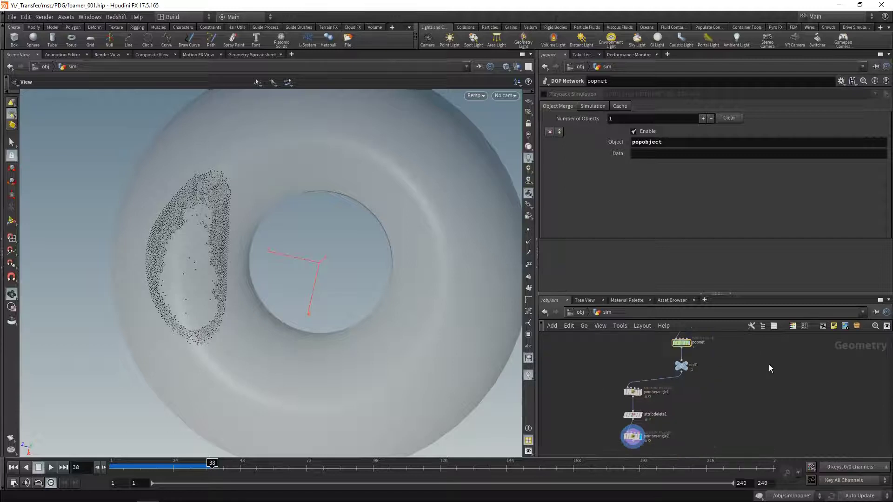
pyautogui.click(686, 365)
pyautogui.keyDown('alt'); pyautogui.moveTo(236, 304); pyautogui.dragTo(225, 233); pyautogui.keyUp('alt')
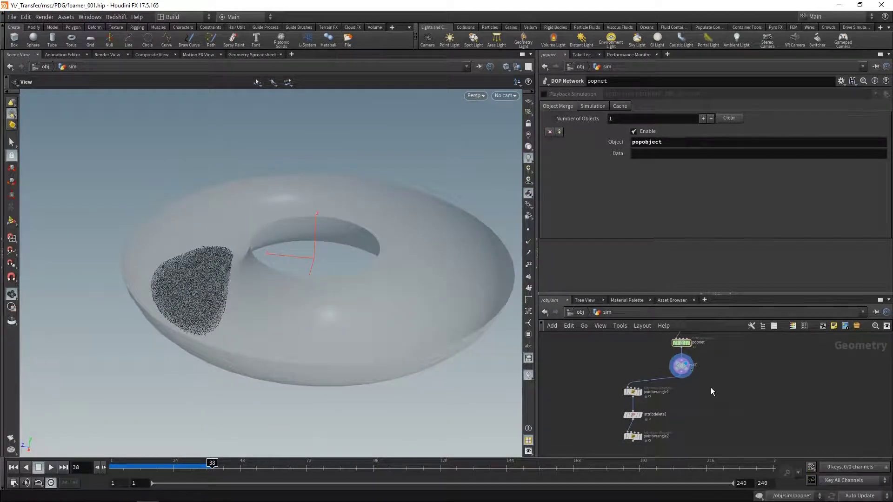
# Branch a new Point Wrangle off null1, beside pointwrangle1.
pyautogui.press('Tab')
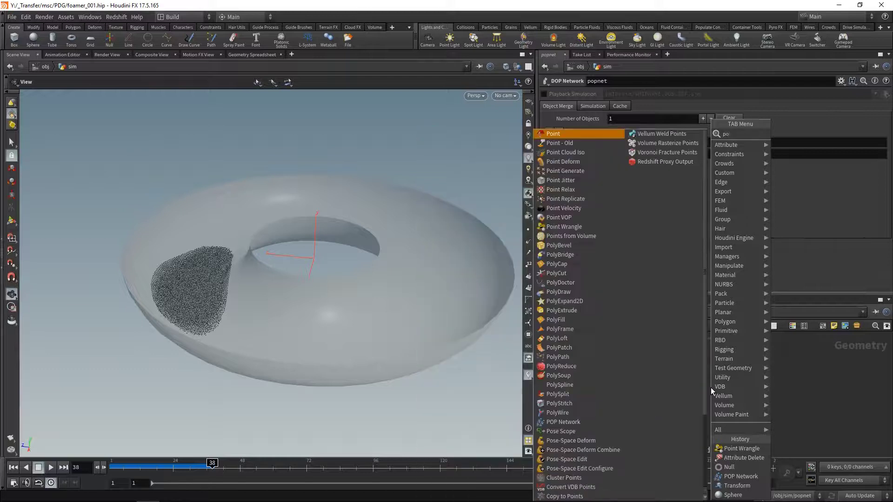
pyautogui.click(741, 448)
pyautogui.click(719, 397)
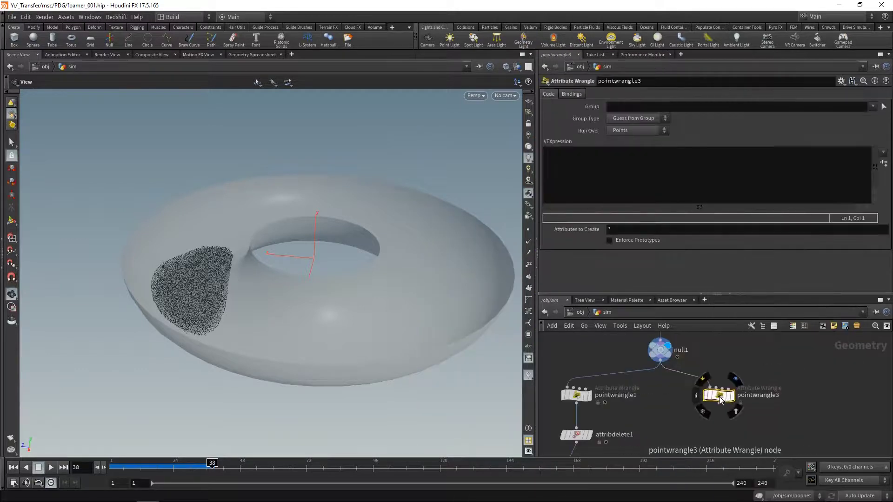
pyautogui.click(666, 177)
pyautogui.write('f@psclae = 0.01 * fit01(rand());')
pyautogui.press('Right')
pyautogui.write('@id)')
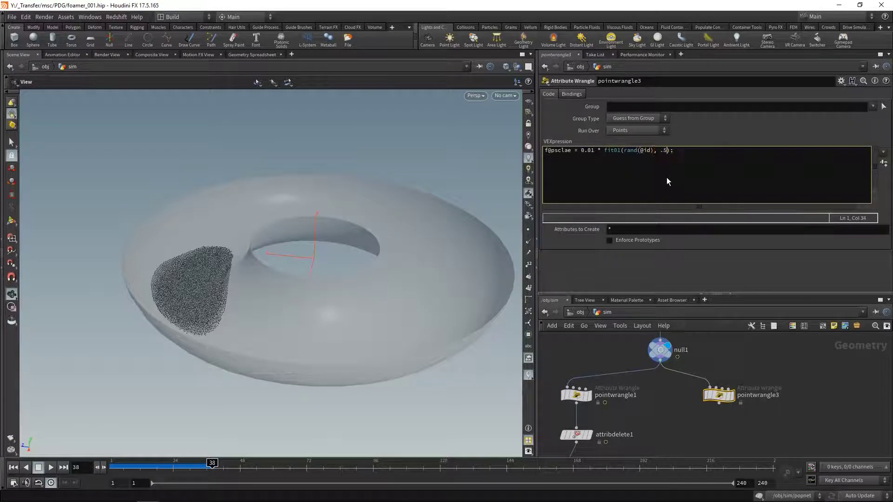
pyautogui.press('BackSpace')
pyautogui.click(805, 400)
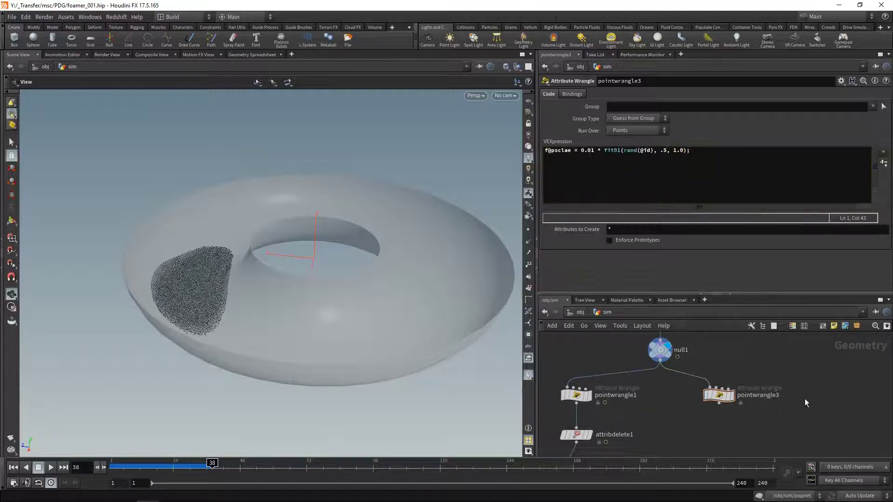
# Add a Sprite node below pointwrangle3 and set its Sprite Map to $HFS/houdini/pic/sphere_matte.pic.
pyautogui.press('Tab')
pyautogui.write('sprite')
pyautogui.press('Return')
pyautogui.click(720, 440)
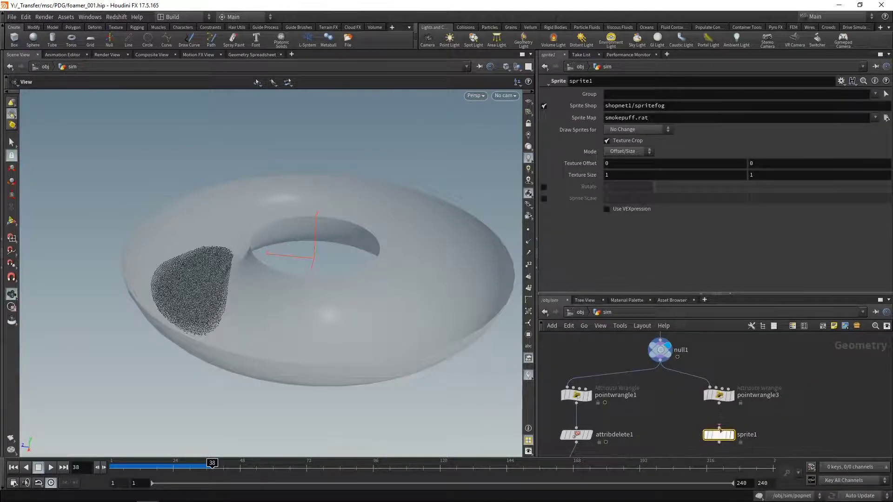
pyautogui.click(670, 119)
pyautogui.write('$HFS/houdini/pic/sphere_matte.pic')
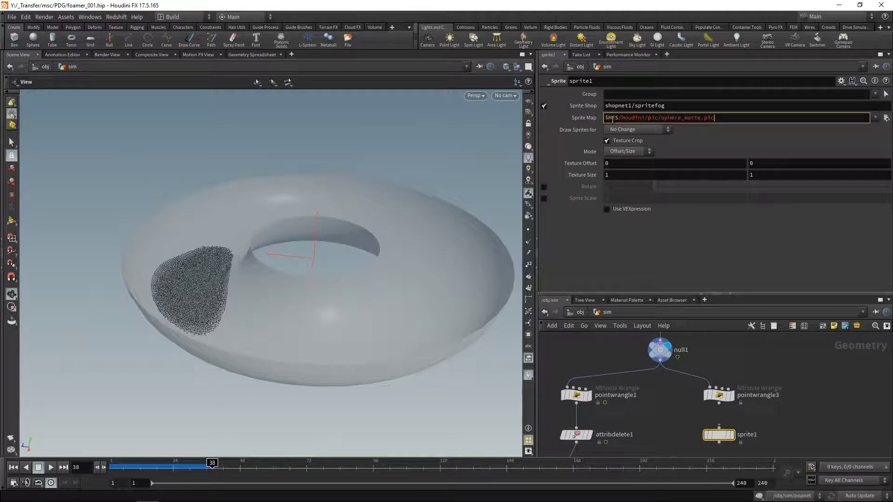
pyautogui.press('Return')
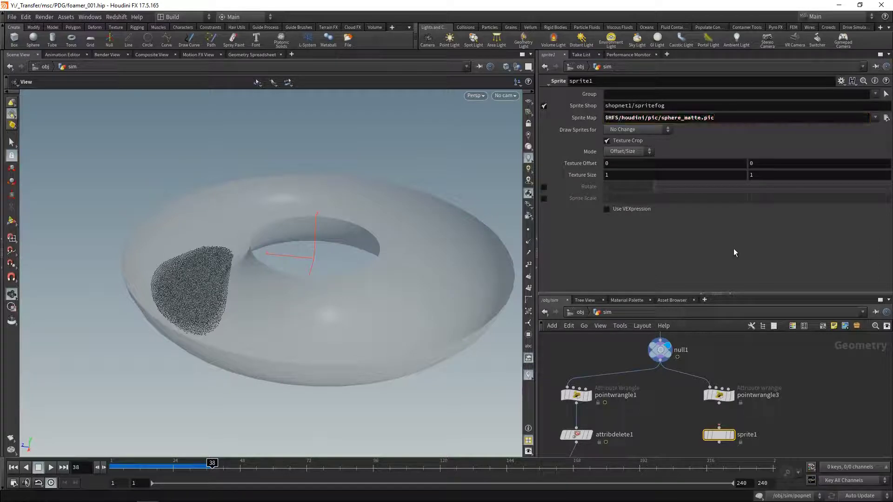
# Wire pointwrangle3 into sprite1 and display sprite1.
pyautogui.click(719, 425)
pyautogui.click(719, 426)
pyautogui.click(732, 435)
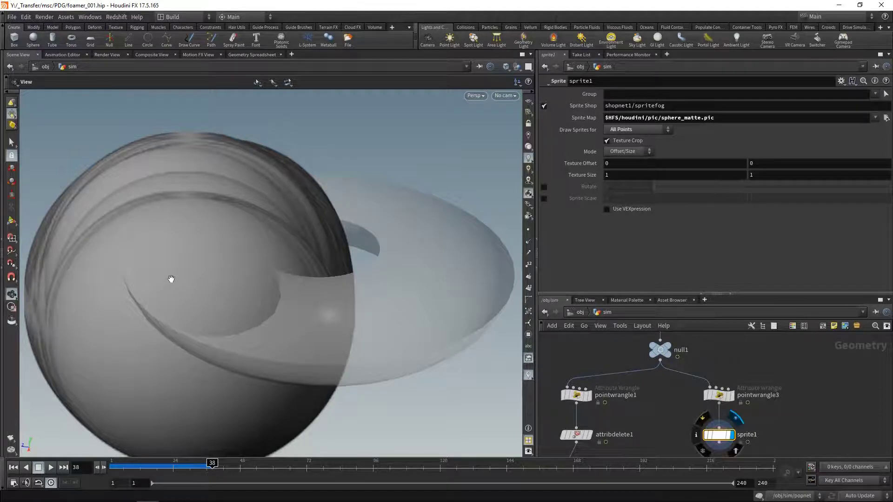
# Correct the misspelled attribute name in pointwrangle3's expression to f@pscale.
pyautogui.click(719, 395)
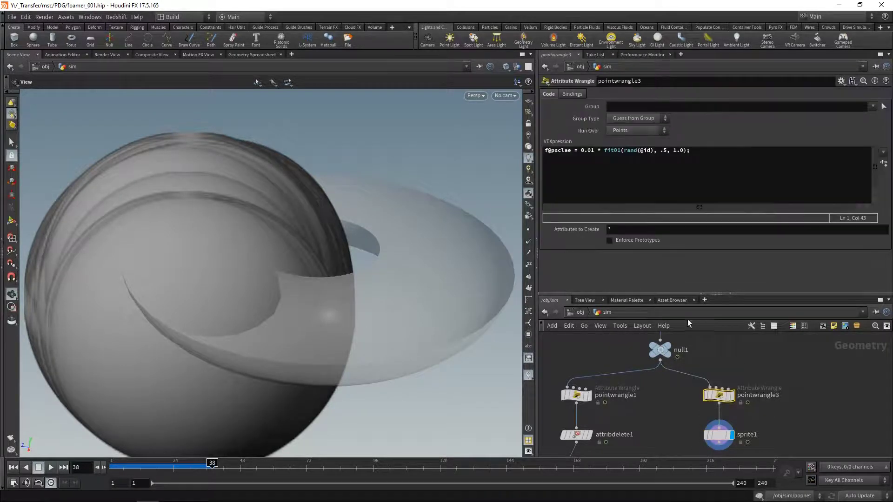
pyautogui.click(561, 152)
pyautogui.press('Delete')
pyautogui.press('Delete')
pyautogui.write('al')
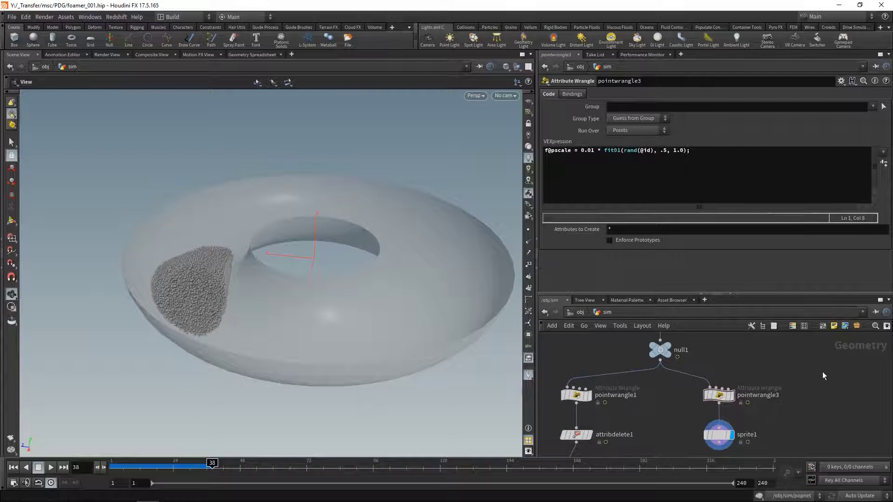
# Rewire sprite1's input to pointwrangle2 and move sprite1 lower in the network.
pyautogui.scroll(-3, 809, 361)
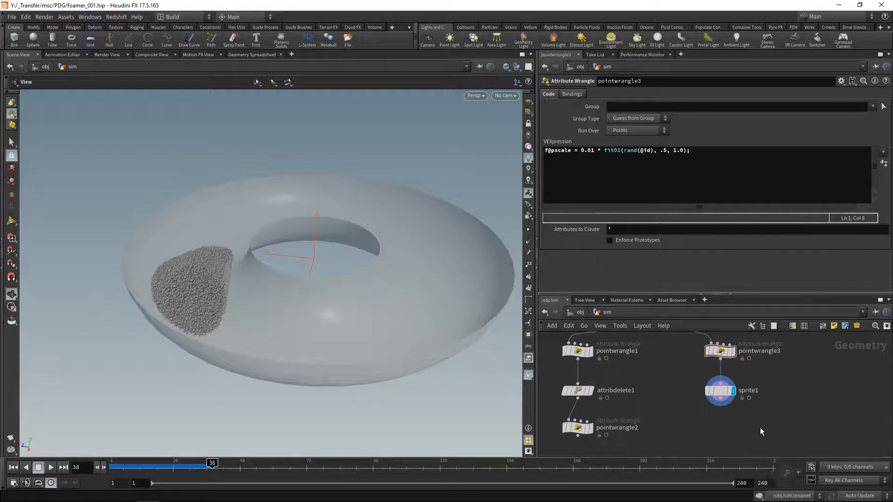
pyautogui.scroll(-2, 760, 428)
pyautogui.click(579, 408)
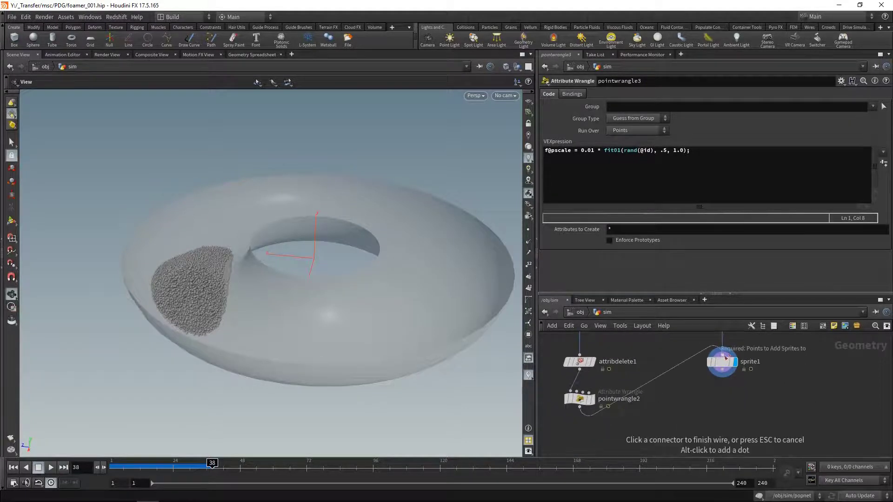
pyautogui.click(724, 356)
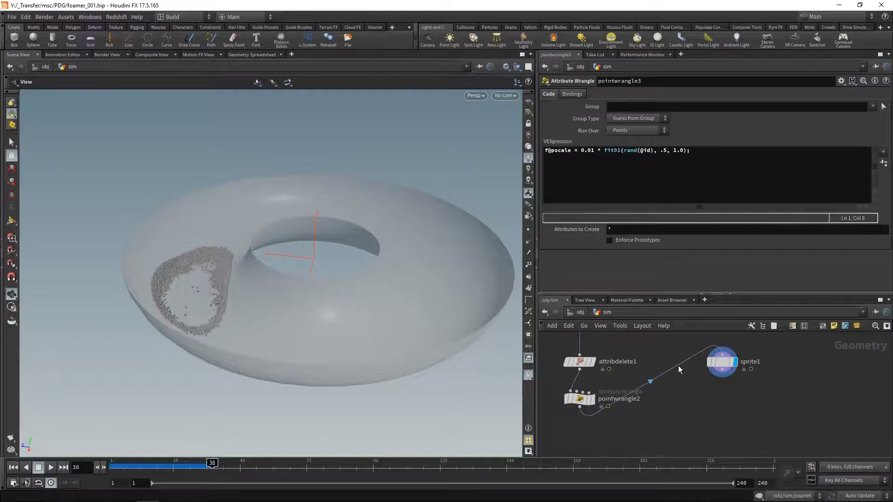
pyautogui.moveTo(727, 366); pyautogui.dragTo(702, 455)
# Add a second POP Network, wiring pointwrangle2 into its first input and pointwrangle3 into its second input.
pyautogui.scroll(-3, 699, 418)
pyautogui.moveTo(698, 418); pyautogui.dragTo(697, 429, button='middle')
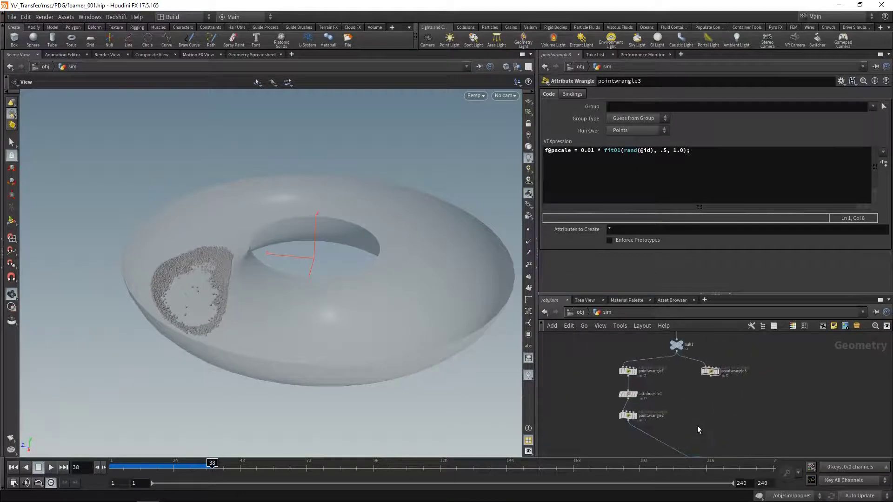
pyautogui.press('Tab')
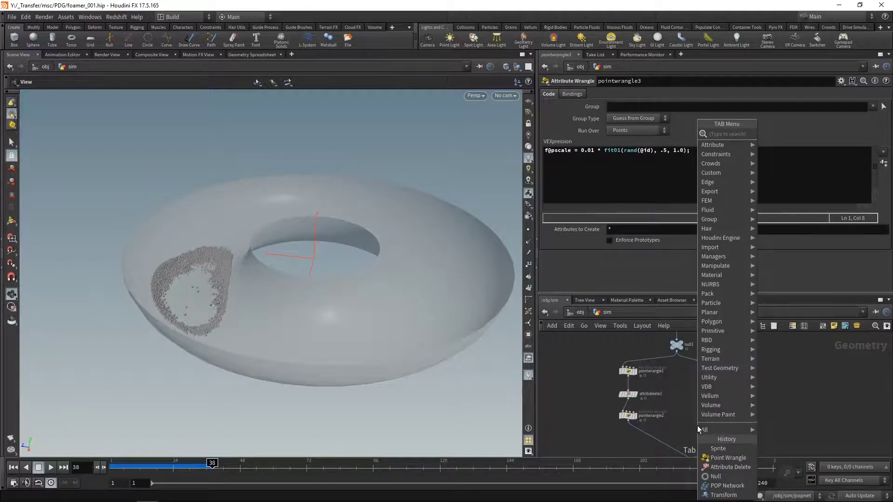
pyautogui.write('o')
pyautogui.press('BackSpace')
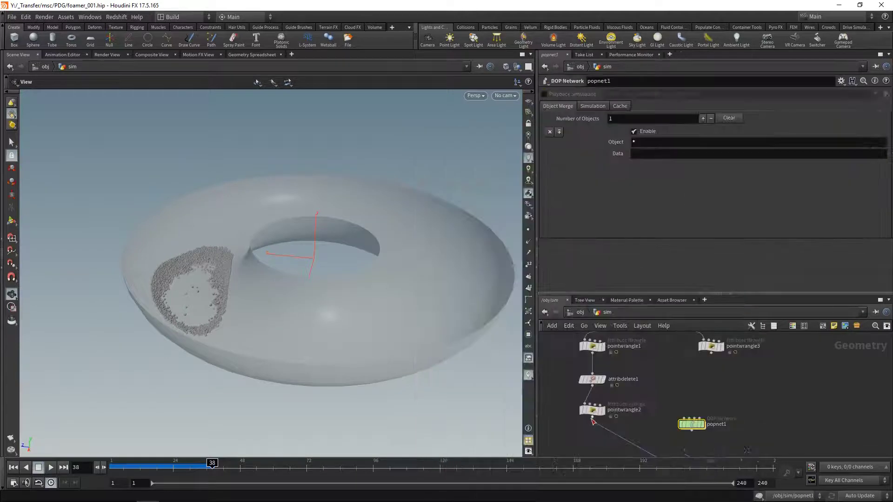
pyautogui.click(592, 418)
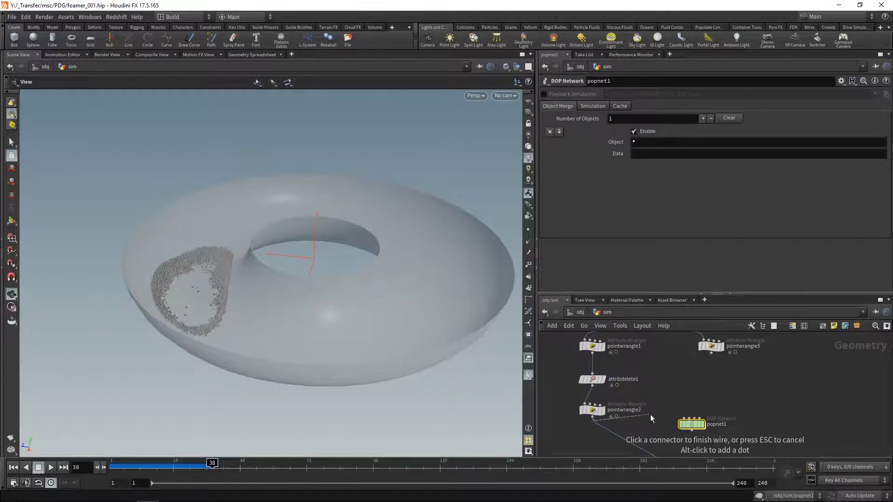
pyautogui.click(692, 418)
pyautogui.moveTo(691, 424); pyautogui.dragTo(689, 435)
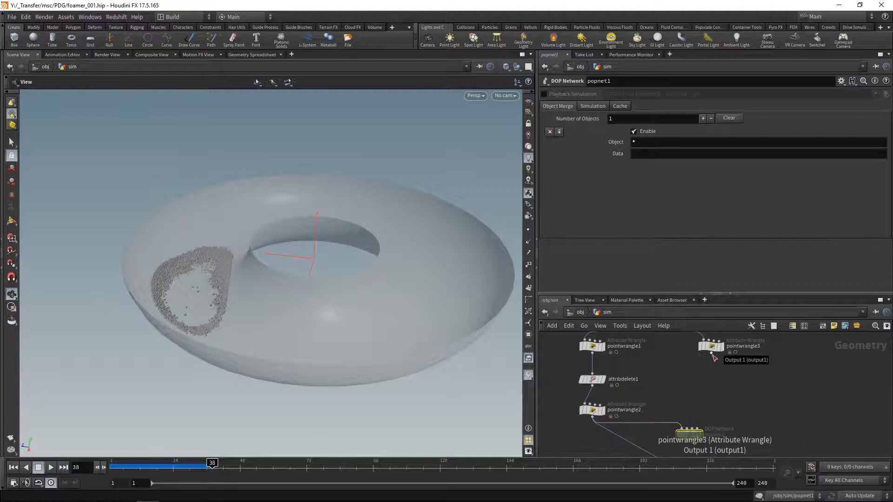
pyautogui.click(711, 354)
pyautogui.click(687, 427)
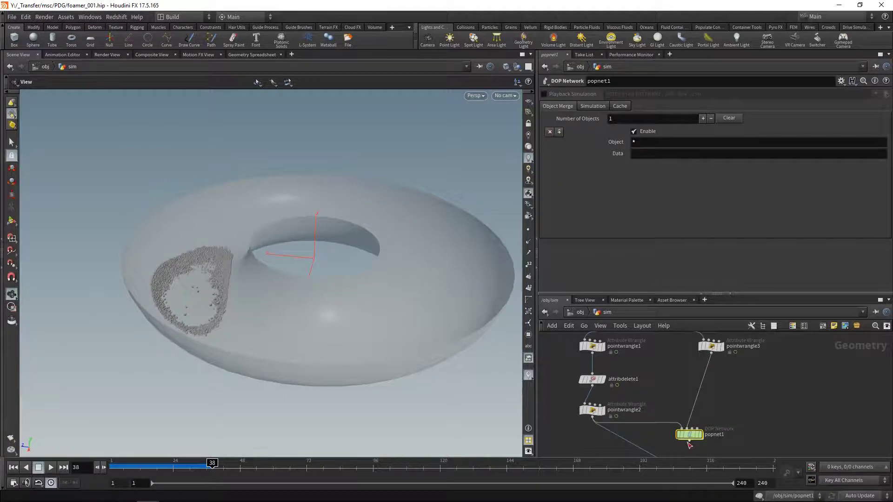
# Inside popnet1, set source_first_input's Emission Type to Points.
pyautogui.moveTo(686, 439)
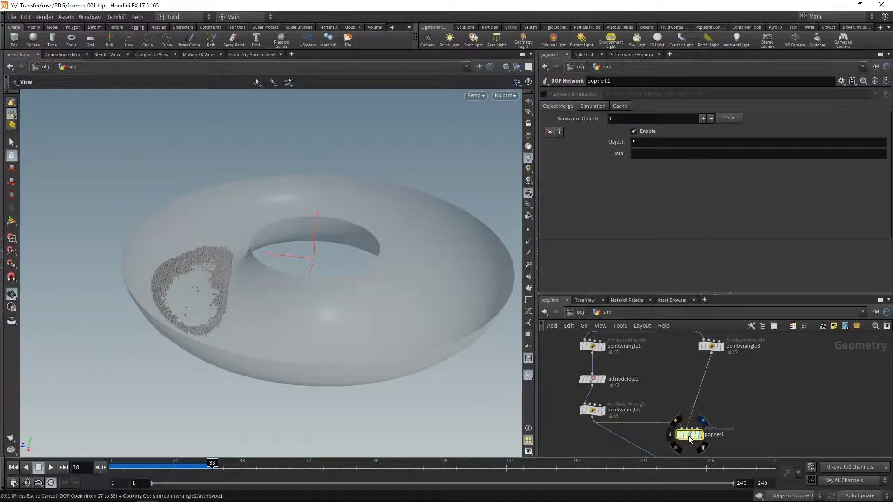
pyautogui.doubleClick(686, 437)
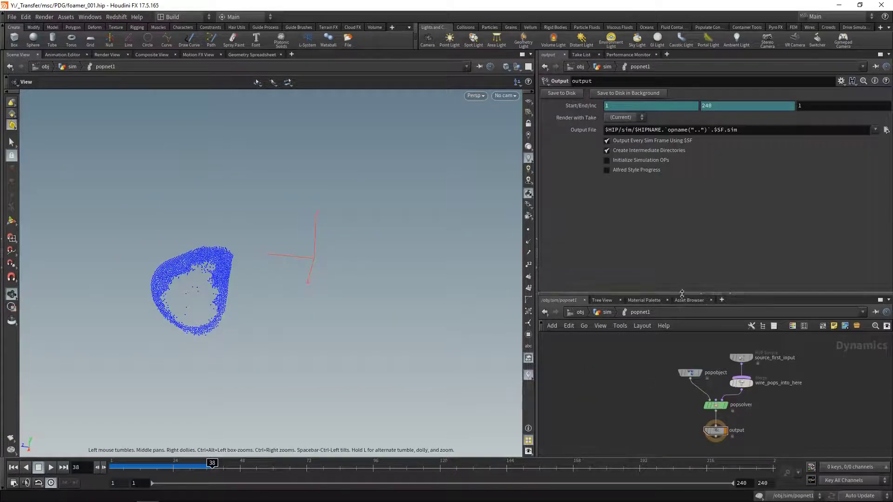
pyautogui.moveTo(677, 297); pyautogui.dragTo(678, 228)
pyautogui.click(740, 322)
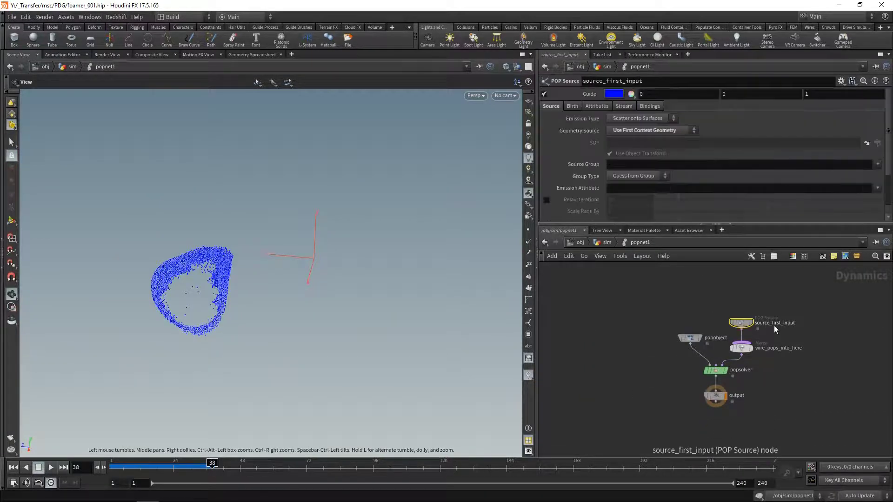
pyautogui.click(654, 121)
pyautogui.click(643, 146)
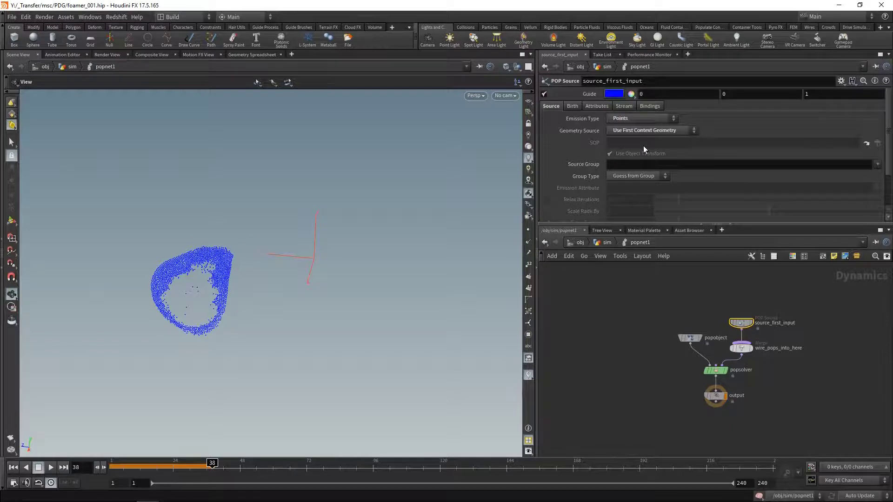
# Set the Const. Birth Rate of source_first_input to 20000.
pyautogui.click(572, 106)
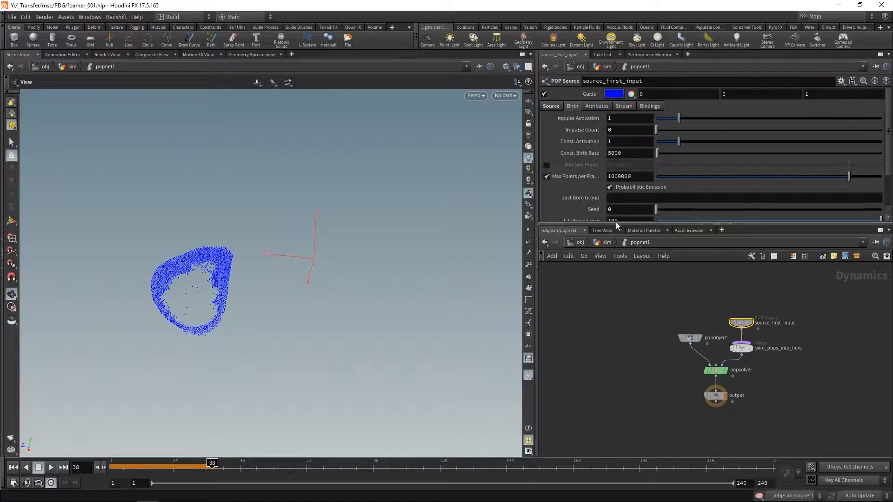
pyautogui.click(610, 153)
pyautogui.press('BackSpace')
pyautogui.write('20')
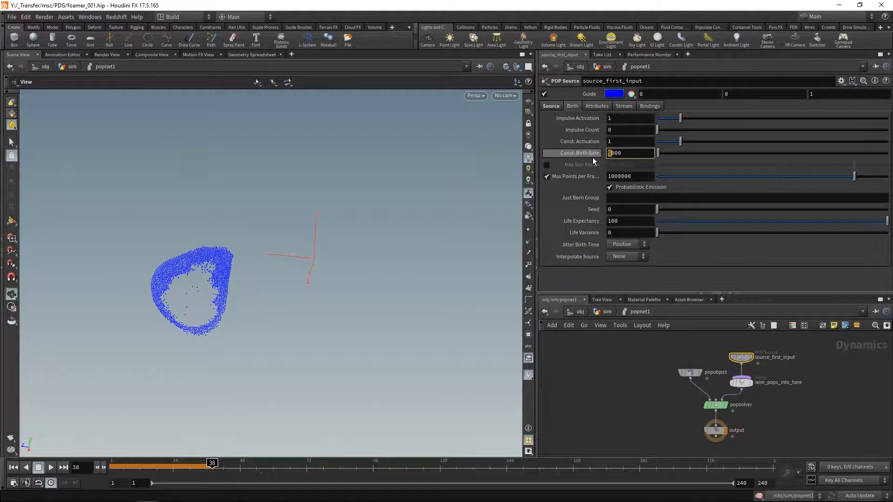
pyautogui.press('Return')
# Name source_first_input's Just Born Group newpart and set Life Expectancy to 20.
pyautogui.click(616, 198)
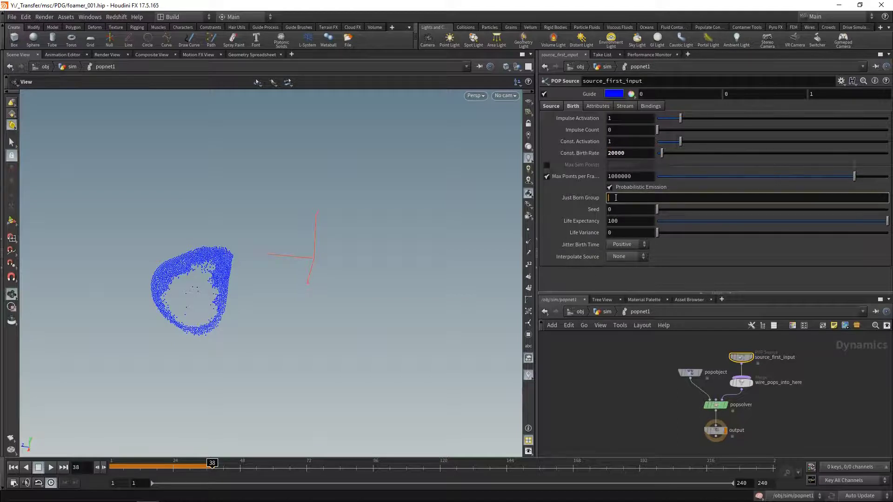
pyautogui.write('newpart')
pyautogui.click(627, 218)
pyautogui.write('20')
pyautogui.press('Return')
# Change source_first_input's Initial Velocity to Set initial velocity, and check its geometry binding.
pyautogui.click(593, 107)
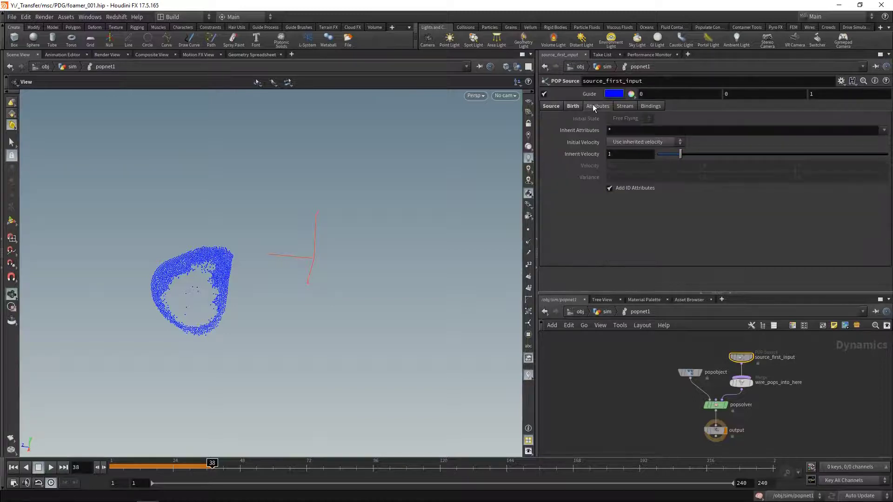
pyautogui.click(628, 143)
pyautogui.click(627, 167)
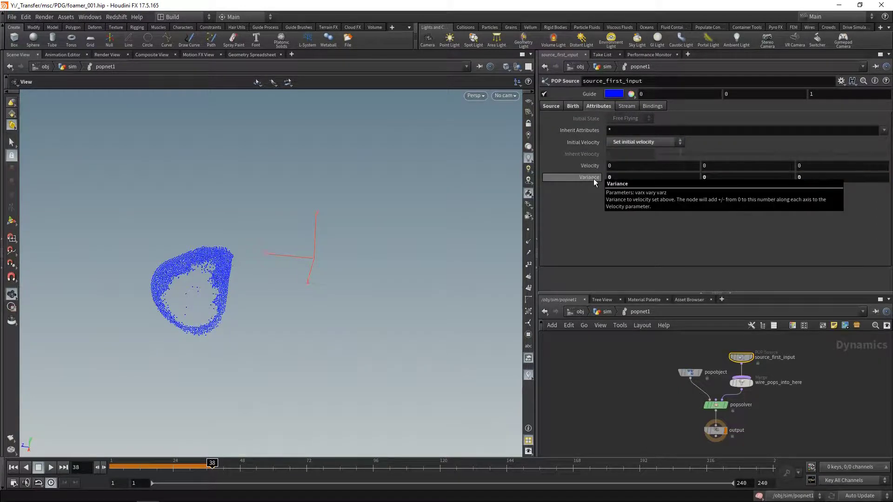
pyautogui.click(658, 108)
pyautogui.click(658, 106)
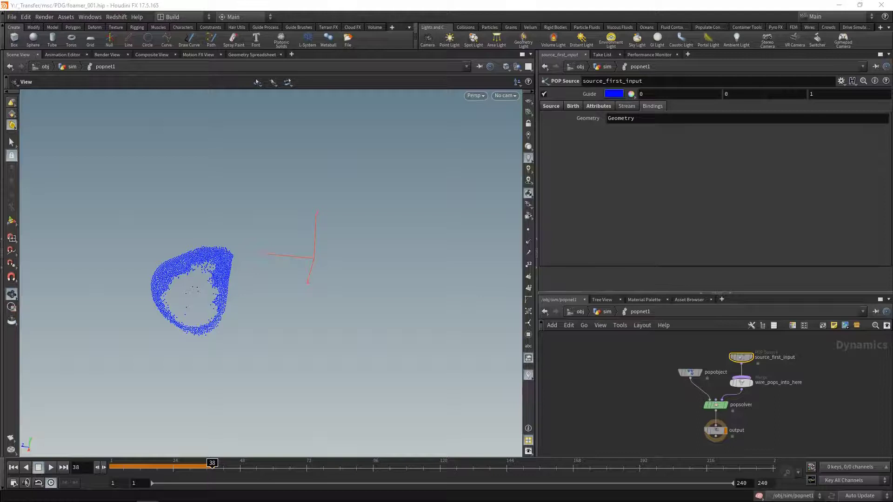
pyautogui.click(632, 171)
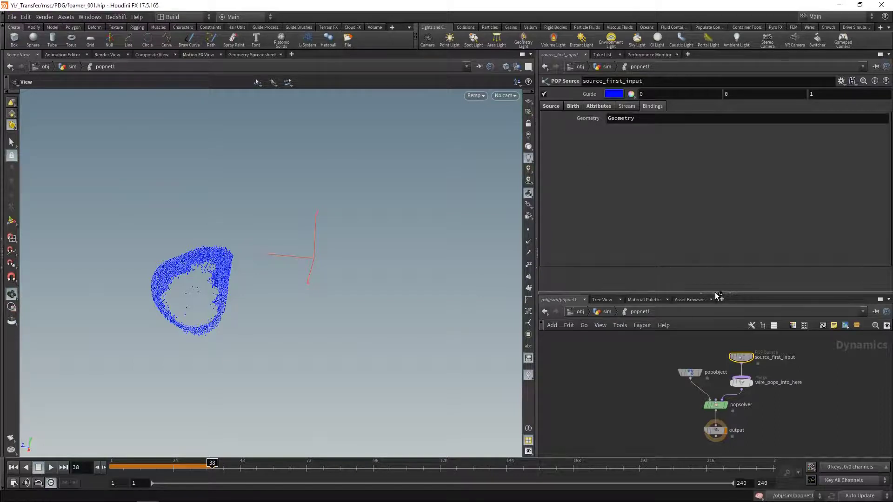
# Make room below source_first_input and insert a POP Grains node on its wire to wire_pops_into_here.
pyautogui.moveTo(715, 293); pyautogui.dragTo(717, 189)
pyautogui.moveTo(795, 328); pyautogui.dragTo(748, 354, button='middle')
pyautogui.moveTo(689, 326); pyautogui.dragTo(688, 274)
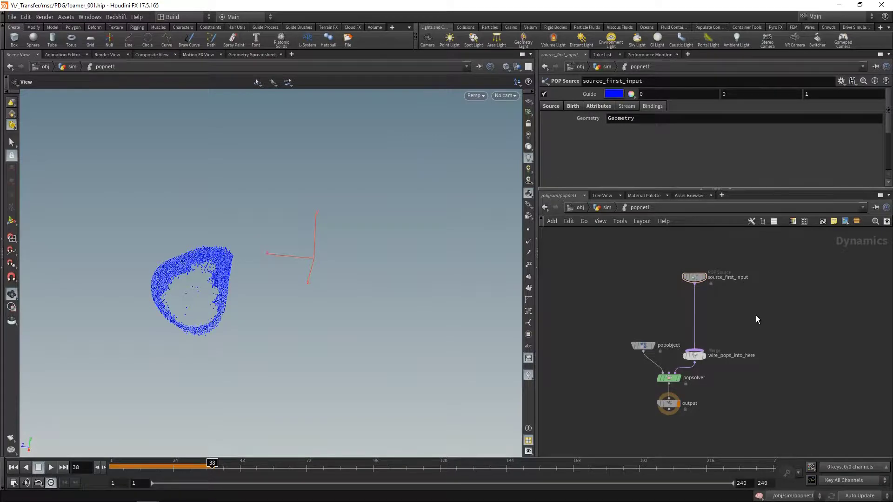
pyautogui.press('Tab')
pyautogui.write('popgr')
pyautogui.press('Return')
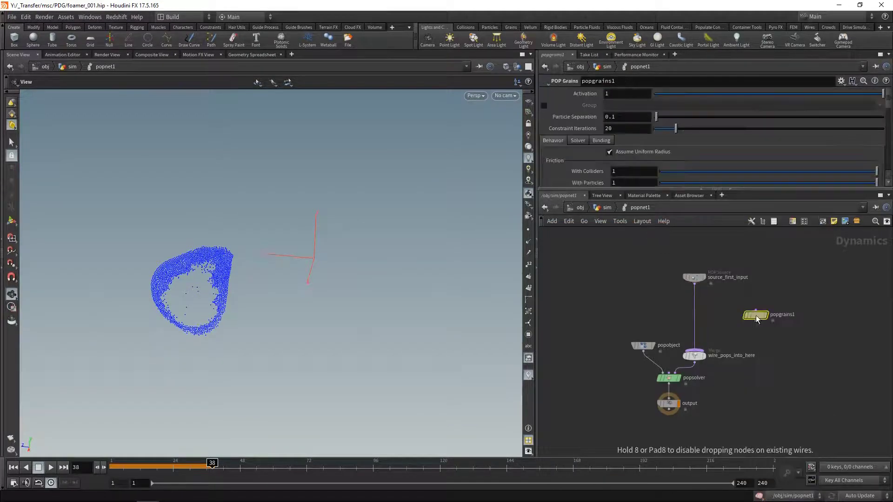
pyautogui.click(694, 306)
# Set popgrains1's friction With Particles to 0.1 and disable Accurate Friction.
pyautogui.moveTo(577, 189); pyautogui.dragTo(578, 380)
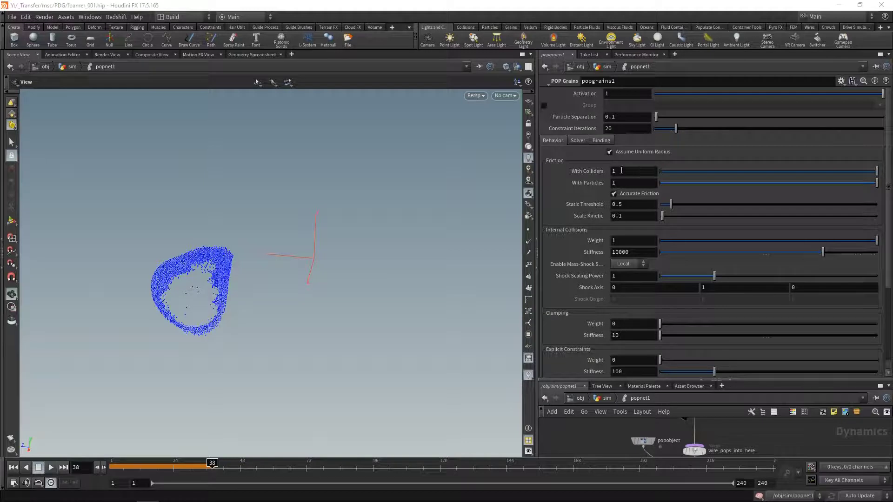
pyautogui.doubleClick(621, 182)
pyautogui.write('0.1')
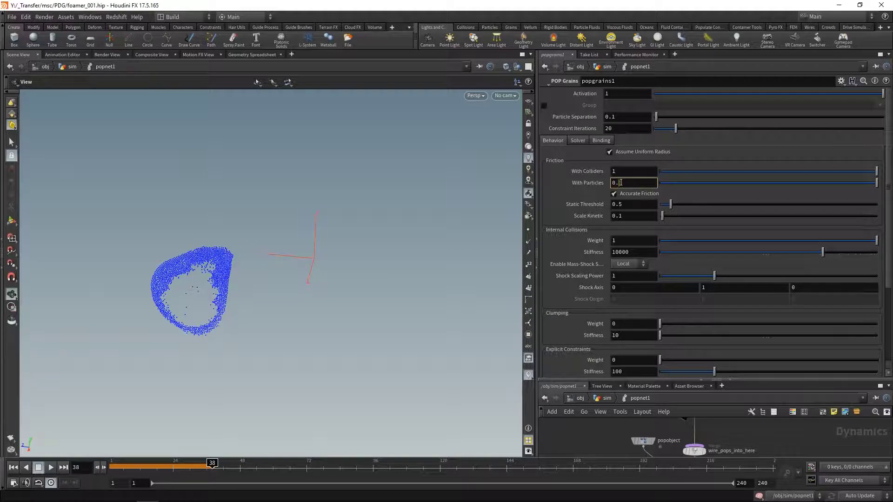
pyautogui.press('Return')
pyautogui.click(622, 194)
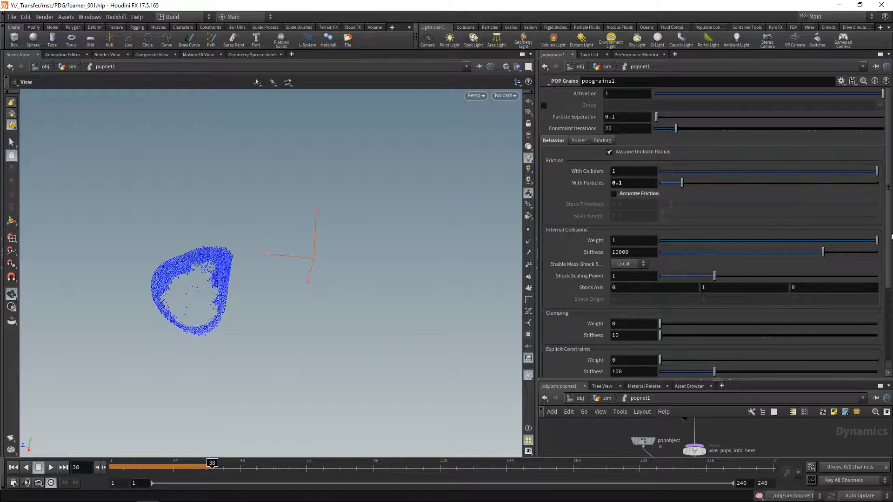
# Review popgrains1's behavior settings and set its solver Velocity Blend to 0.05.
pyautogui.scroll(-3, 790, 223)
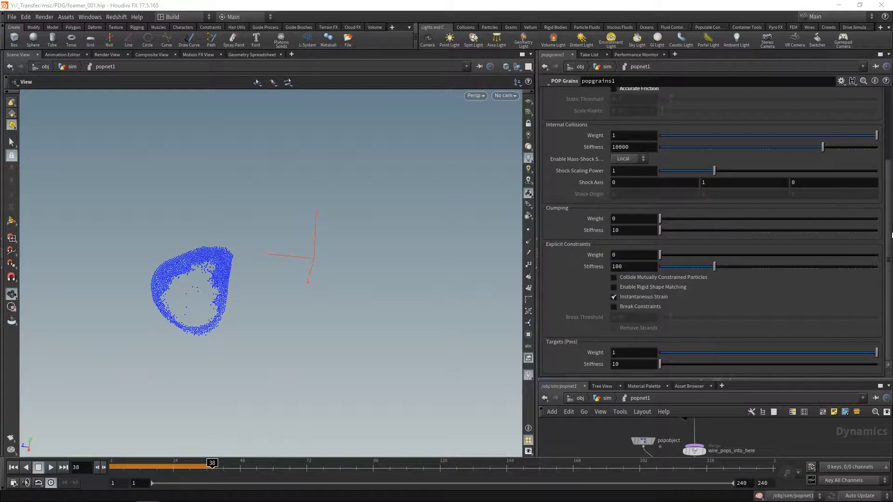
pyautogui.moveTo(889, 216); pyautogui.dragTo(889, 143)
pyautogui.click(580, 144)
pyautogui.click(623, 210)
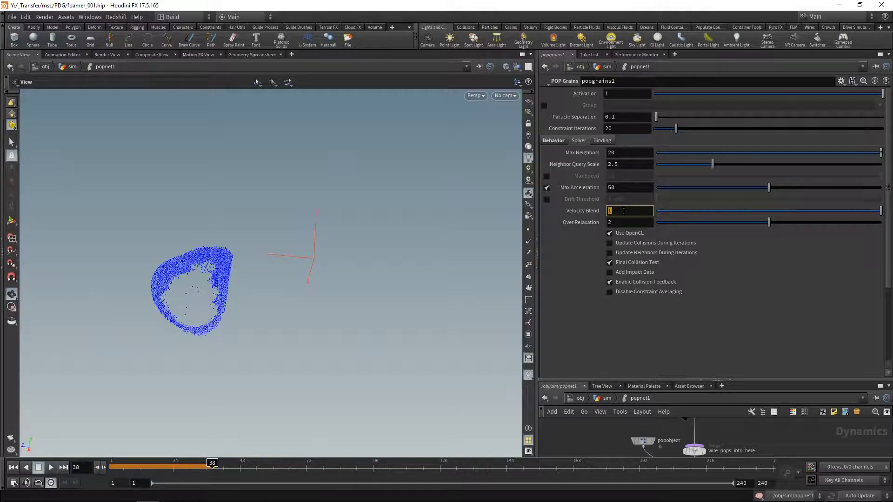
pyautogui.write('0.05')
pyautogui.press('Return')
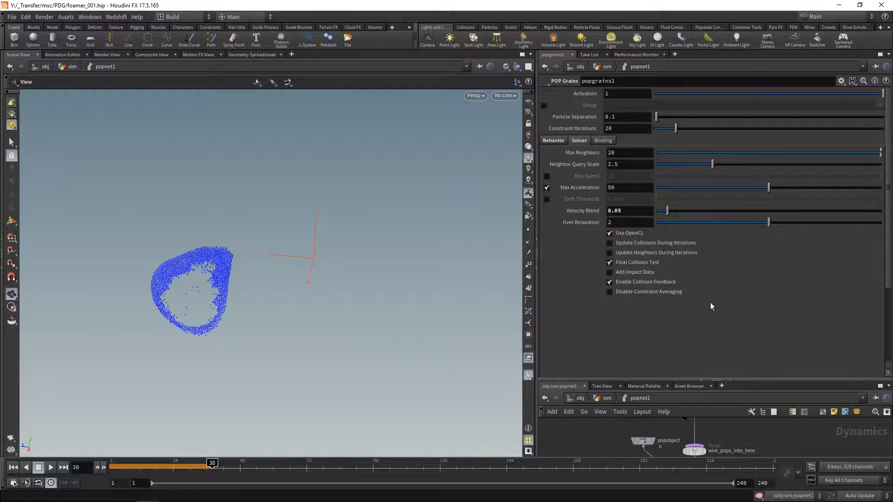
# Insert a POP Drag node between popgrains1 and wire_pops_into_here, and set its Air Resistance to 0.25.
pyautogui.moveTo(716, 379); pyautogui.dragTo(716, 262)
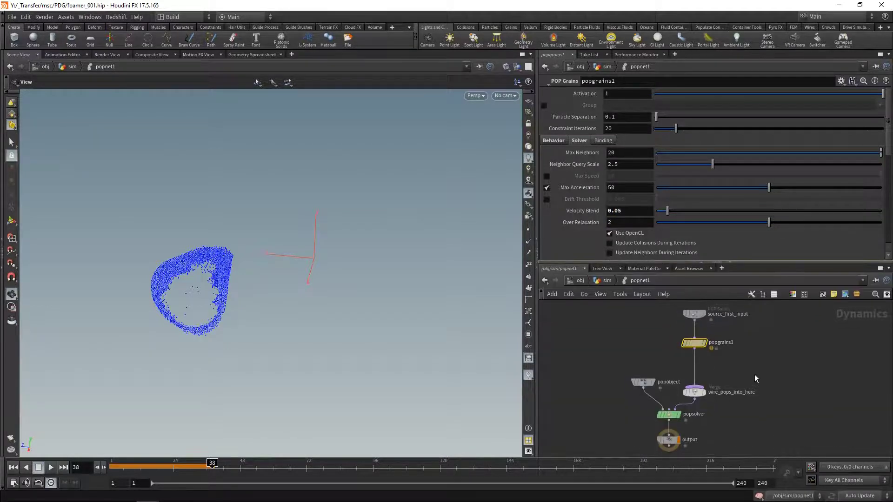
pyautogui.press('Tab')
pyautogui.write('drag')
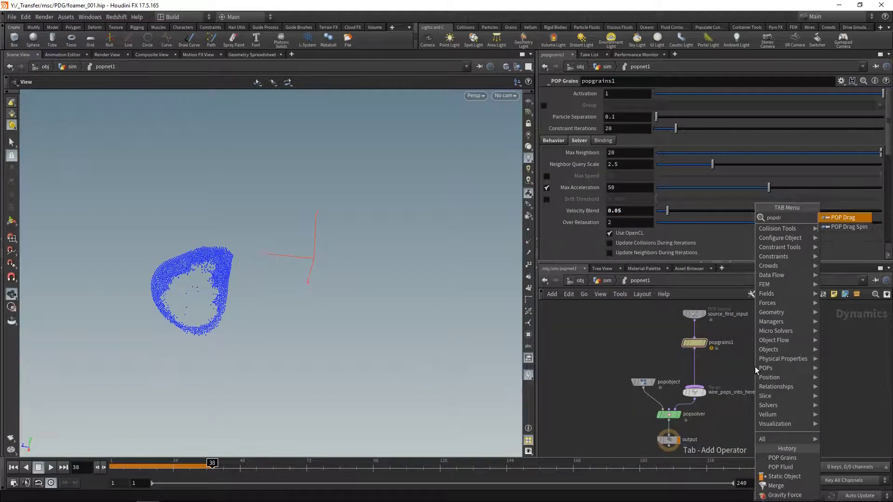
pyautogui.press('Return')
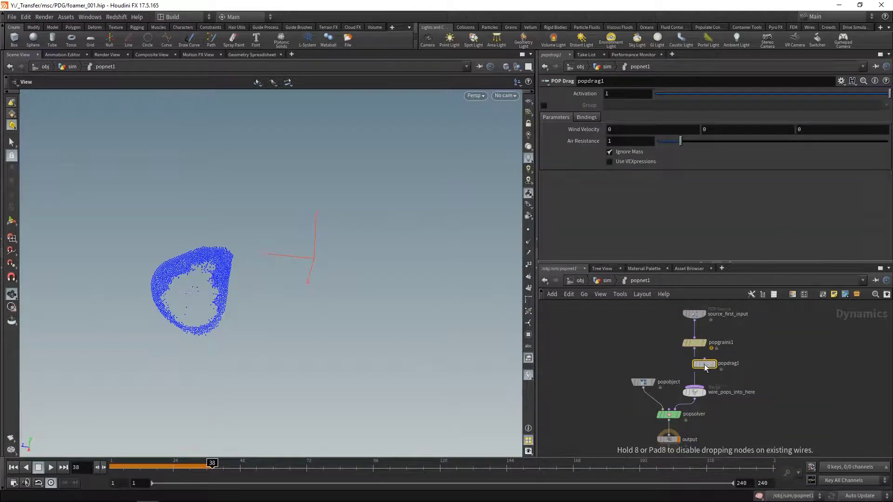
pyautogui.click(695, 367)
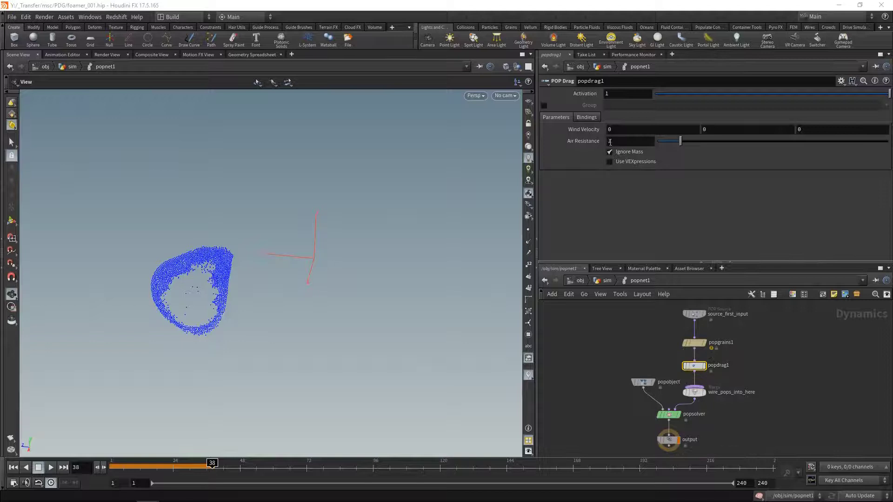
pyautogui.moveTo(616, 141); pyautogui.dragTo(584, 140)
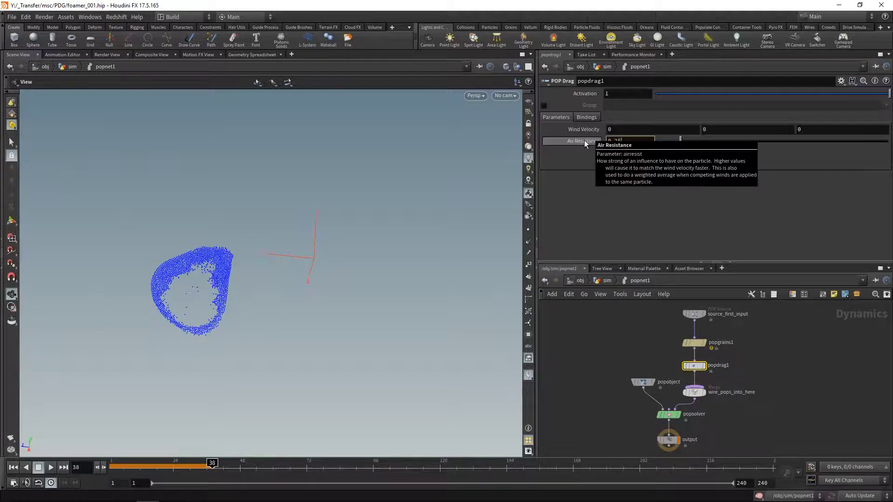
pyautogui.write('0.25')
pyautogui.click(785, 383)
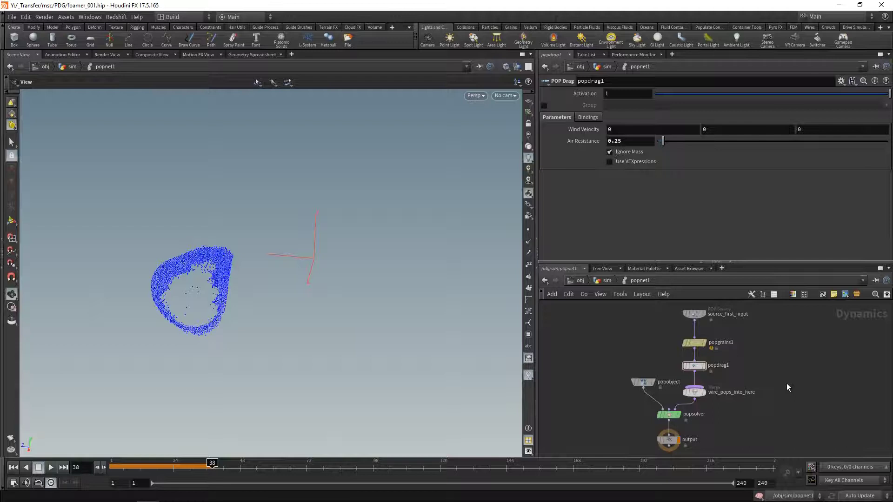
# Examine popobject's collision and physical parameters.
pyautogui.moveTo(632, 349); pyautogui.dragTo(659, 400)
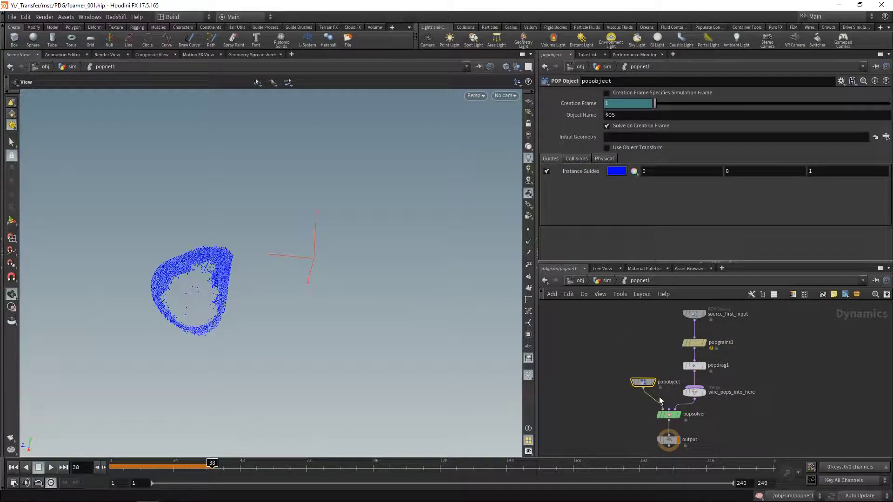
pyautogui.click(580, 158)
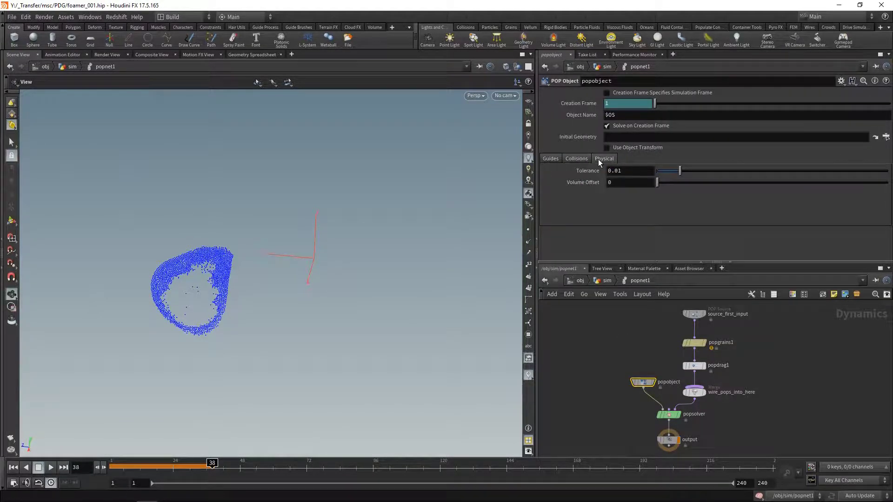
pyautogui.click(600, 158)
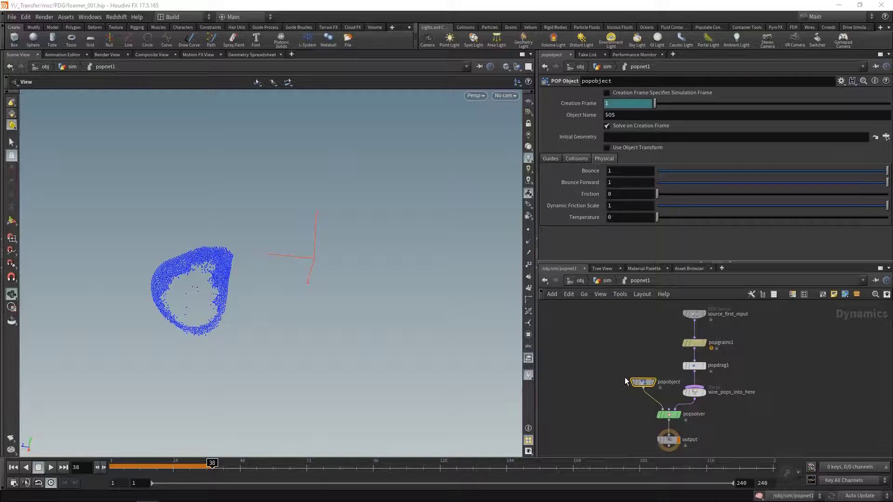
# Make room above popsolver and feed a POP Wrangle into its middle input through a Merge node.
pyautogui.moveTo(642, 382); pyautogui.dragTo(608, 381)
pyautogui.moveTo(724, 411); pyautogui.dragTo(694, 309)
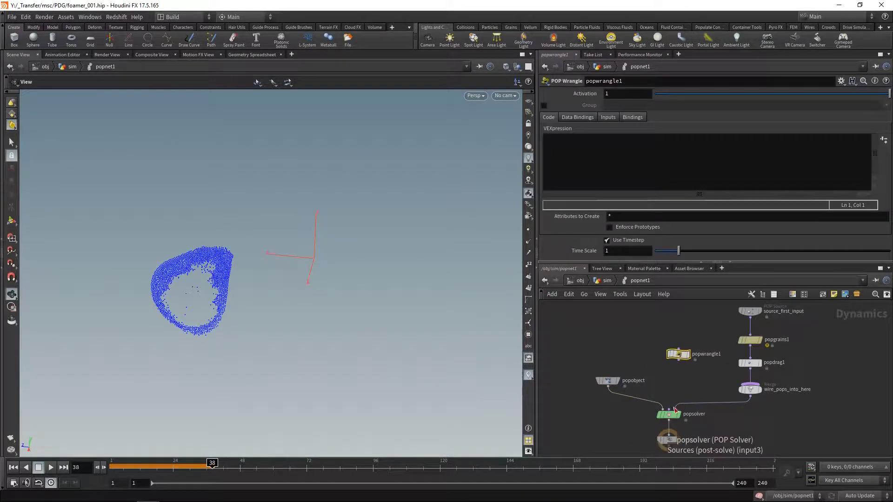
pyautogui.moveTo(668, 409); pyautogui.dragTo(682, 380)
pyautogui.write('merge')
pyautogui.press('Return')
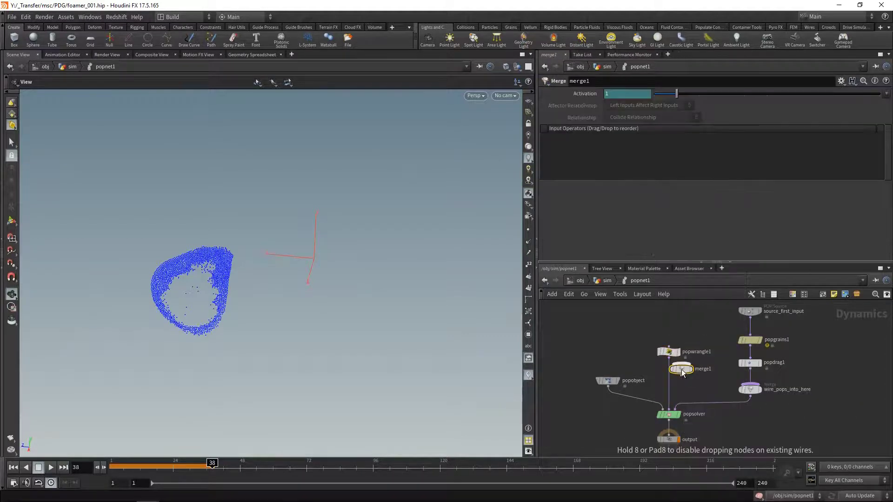
pyautogui.click(669, 380)
# In popwrangle1, write VEX defining float u = f@age/f@life and float s as u fitted from 0.0–0.1 to 0.0–1.0.
pyautogui.click(668, 351)
pyautogui.click(625, 149)
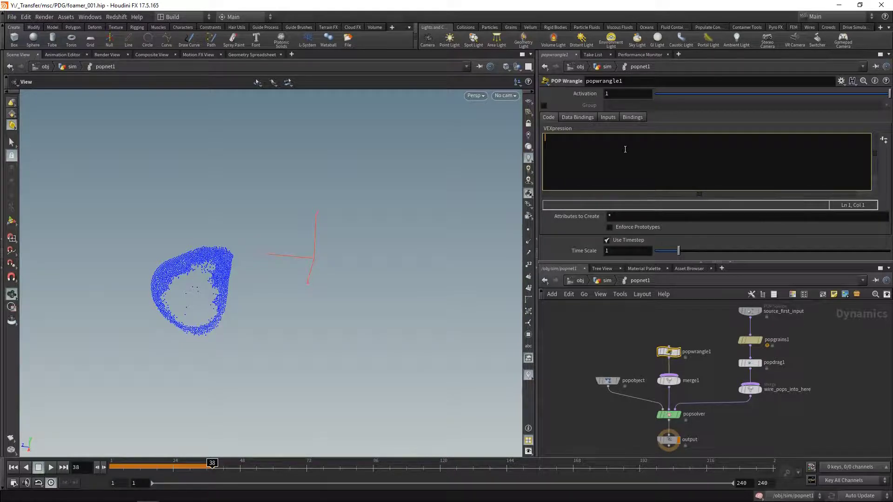
pyautogui.write('flo')
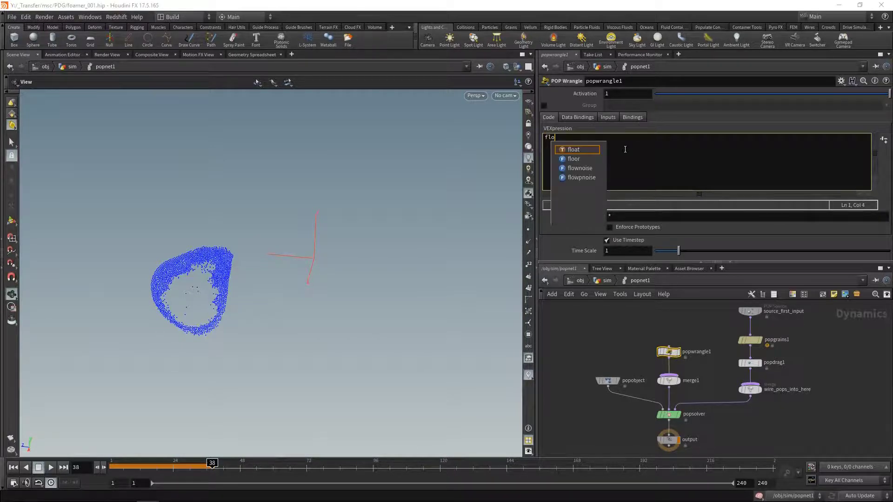
pyautogui.write('at u =')
pyautogui.write('f@age/')
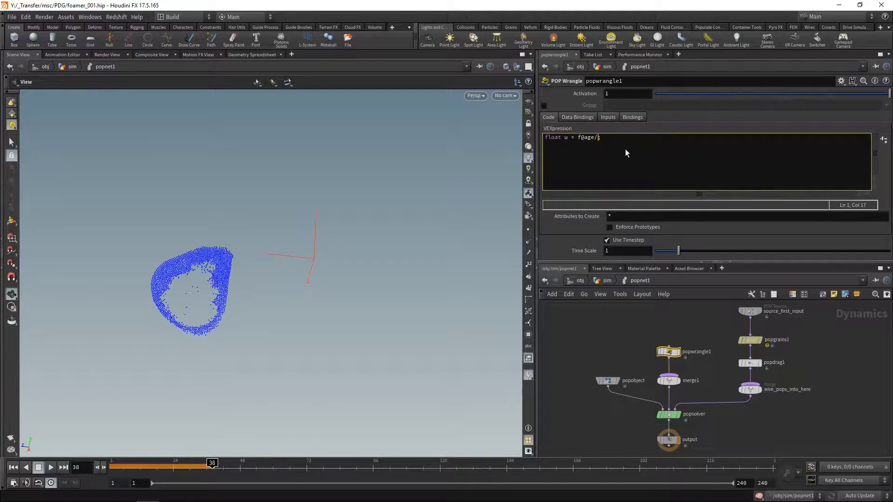
pyautogui.write('q')
pyautogui.press('BackSpace')
pyautogui.write('f@life;')
pyautogui.press('Return')
pyautogui.write('float s = ;fit(u')
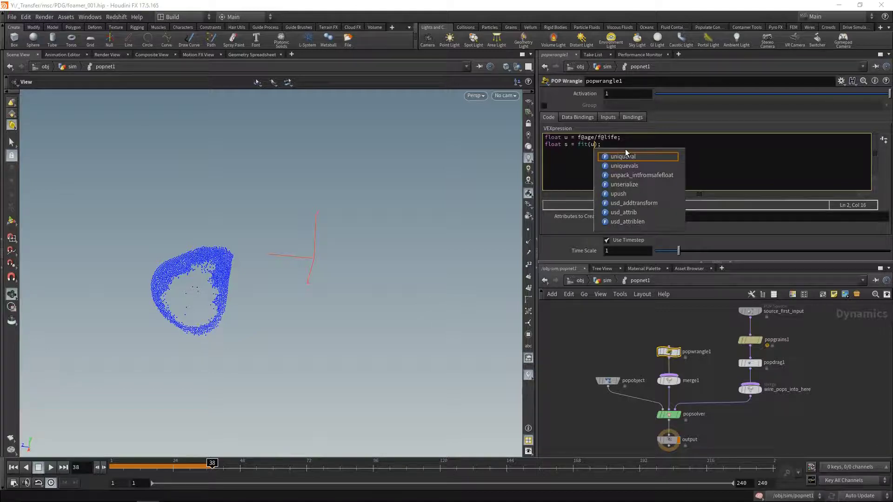
pyautogui.write(', 0.0, 0.1, 0.0')
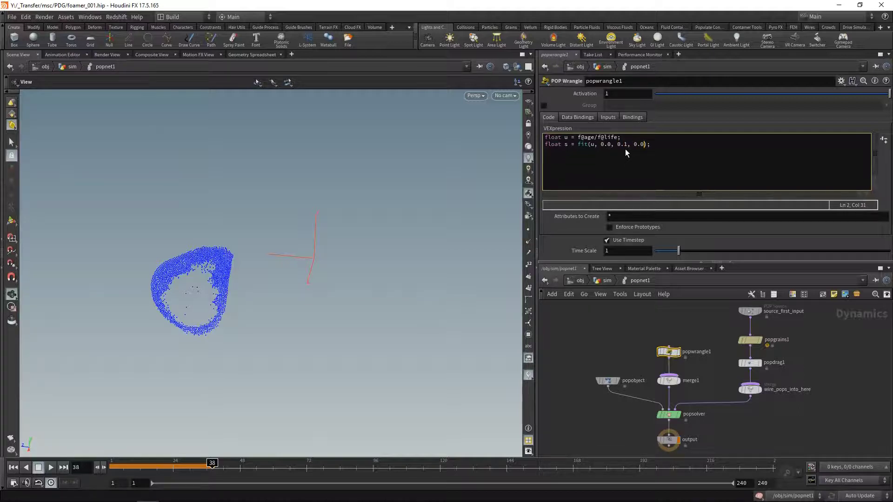
pyautogui.write('1.0.);')
pyautogui.press('Return')
pyautogui.press('Return')
pyautogui.write('f@pscale = chramp("ramp_scale", s) * chf("Amp") * rand')
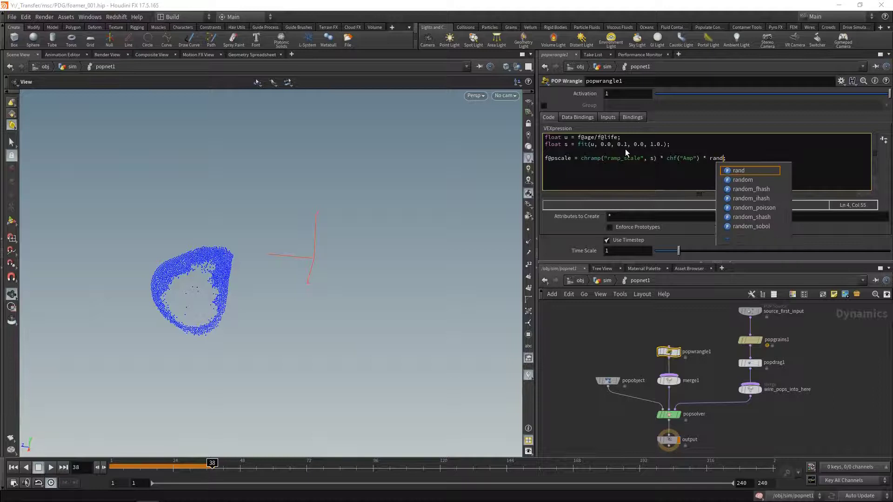
pyautogui.write('(@id')
pyautogui.press('Escape')
pyautogui.write('fit01(')
pyautogui.press('End')
pyautogui.press('Left')
pyautogui.write(')')
pyautogui.press('Left')
pyautogui.write('0.')
pyautogui.write('25, 1.0')
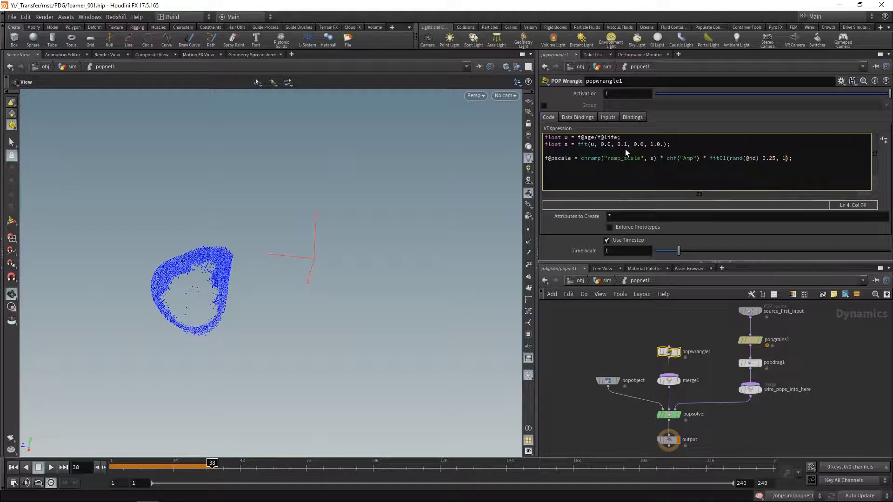
pyautogui.click(884, 140)
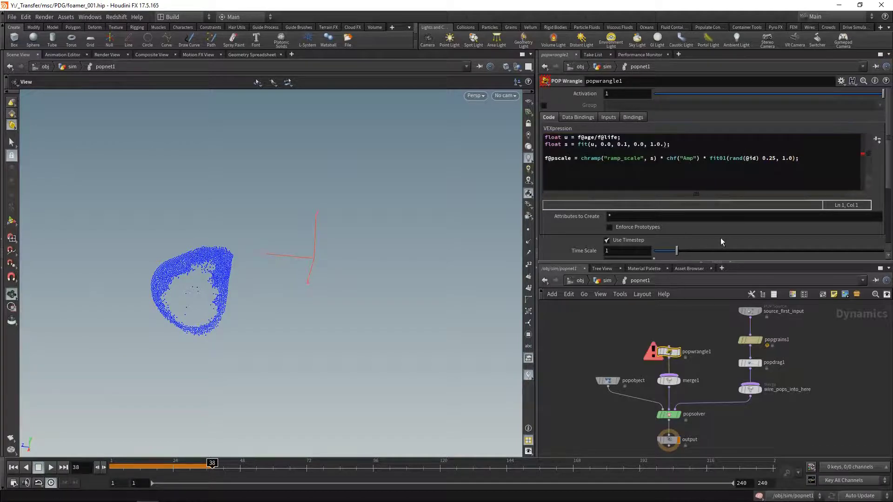
pyautogui.moveTo(722, 262); pyautogui.dragTo(724, 313)
pyautogui.click(755, 158)
pyautogui.write(',')
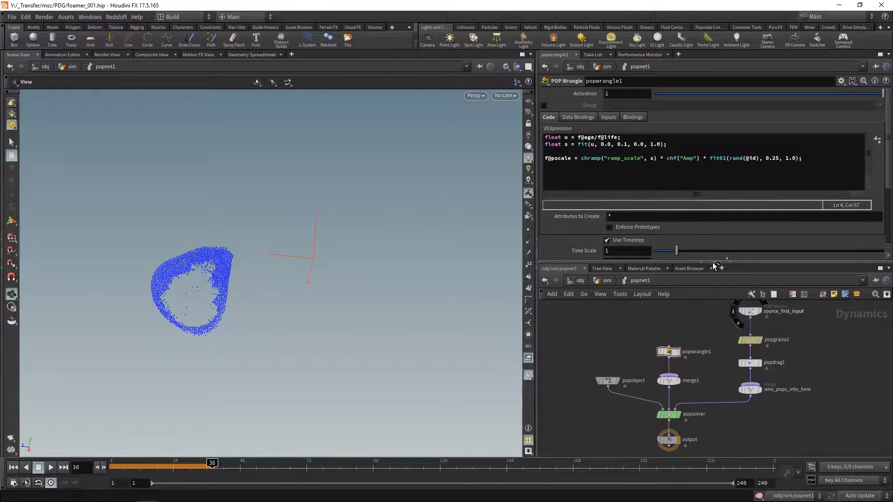
# Set popwrangle1's Amp parameter to 0.02.
pyautogui.moveTo(712, 262); pyautogui.dragTo(710, 324)
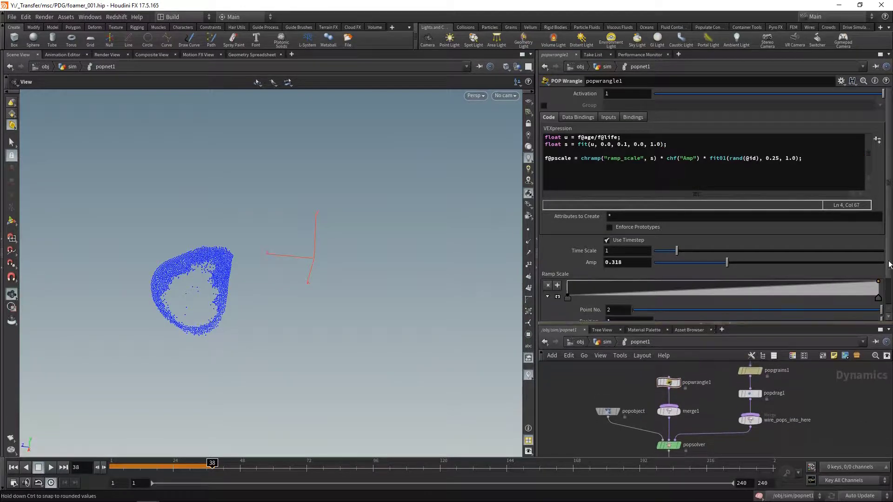
pyautogui.scroll(-2, 865, 307)
pyautogui.click(625, 231)
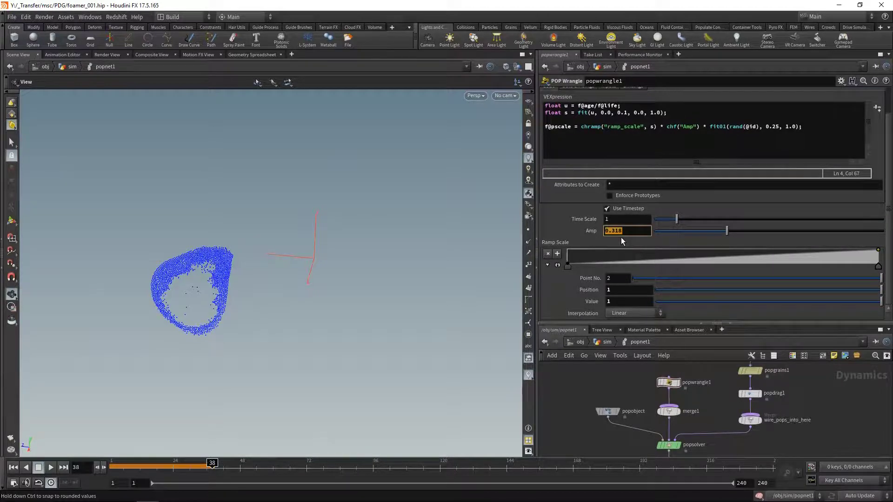
pyautogui.write('0.02')
pyautogui.press('Return')
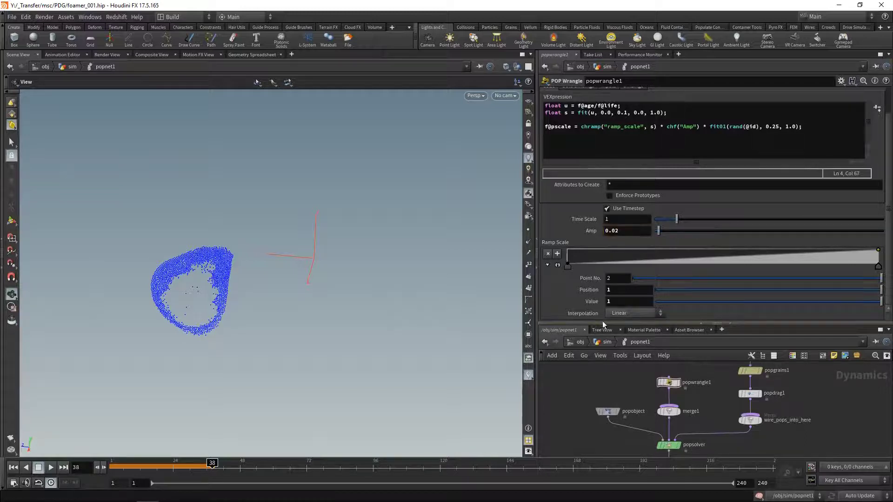
# Shape Ramp Scale as a B-Spline rising steeply to about 1 near position 0.05, with high points near 0.5, 0.75 and 0.9.
pyautogui.click(567, 267)
pyautogui.click(557, 265)
pyautogui.click(637, 313)
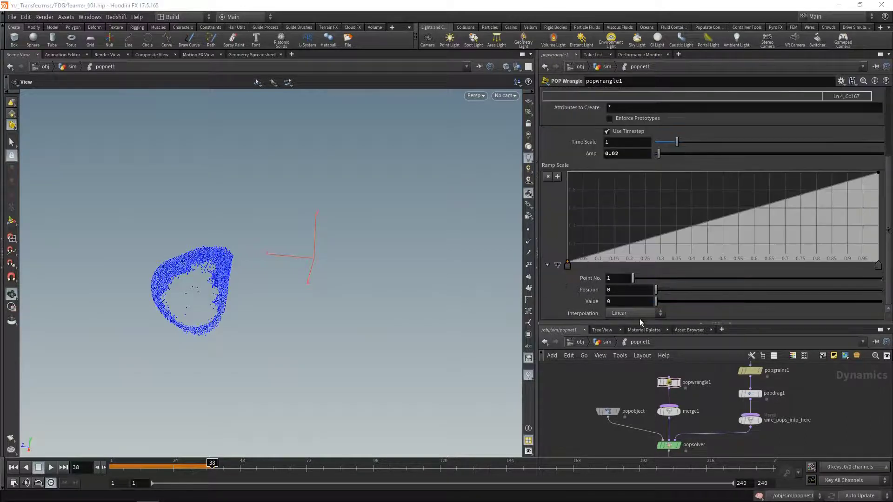
pyautogui.click(632, 369)
pyautogui.click(879, 265)
pyautogui.moveTo(619, 244); pyautogui.dragTo(584, 170)
pyautogui.moveTo(735, 238); pyautogui.dragTo(722, 176)
pyautogui.click(799, 173)
pyautogui.moveTo(878, 265); pyautogui.dragTo(846, 255)
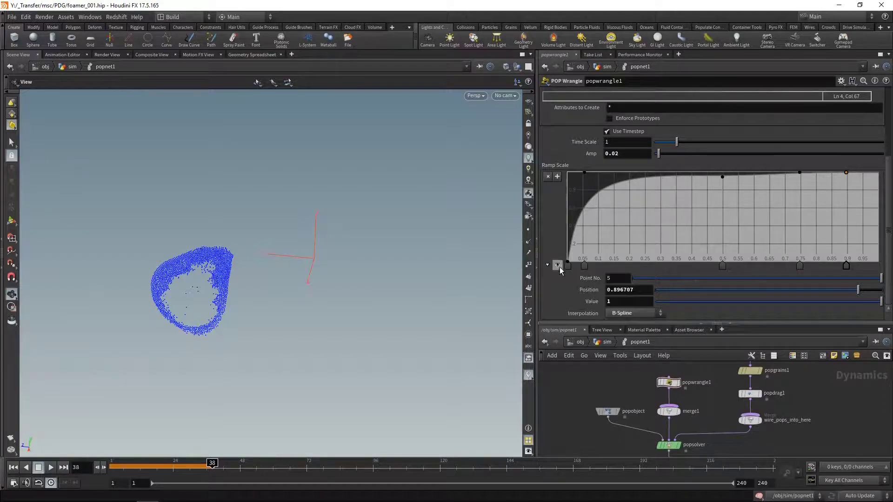
# Make room between popsolver and output, add a Gravity Force node, and set its Y force to -0.1.
pyautogui.scroll(-4, 751, 414)
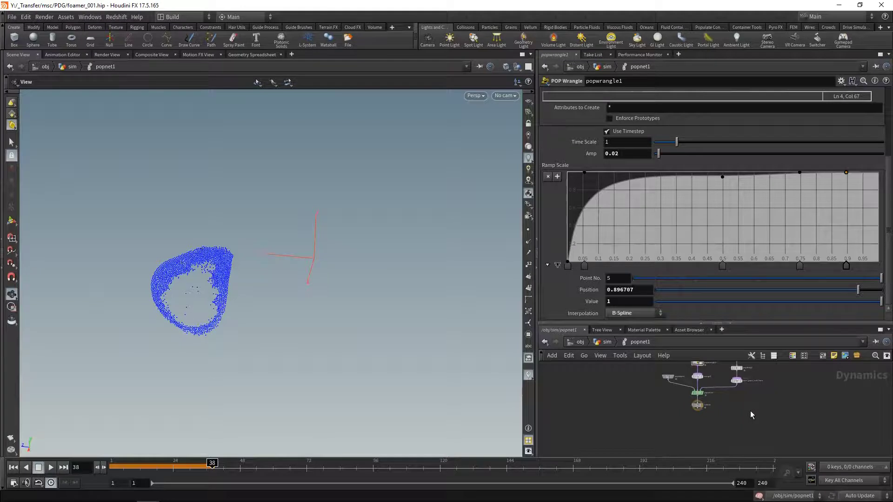
pyautogui.scroll(3, 749, 411)
pyautogui.moveTo(663, 404)
pyautogui.mouseDown()
pyautogui.moveTo(666, 447)
pyautogui.moveTo(658, 411)
pyautogui.mouseUp()
pyautogui.scroll(-2, 687, 399)
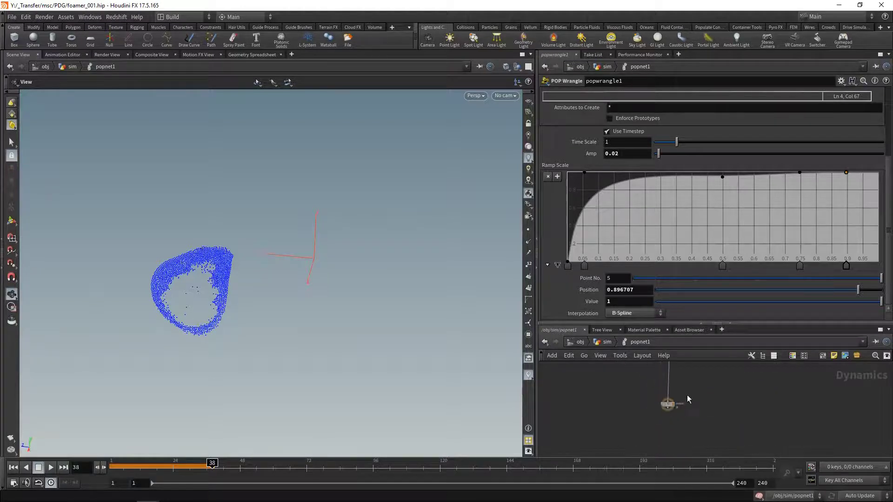
pyautogui.scroll(-3, 691, 409)
pyautogui.click(693, 418)
pyautogui.moveTo(763, 94); pyautogui.dragTo(738, 97)
pyautogui.write('0.1')
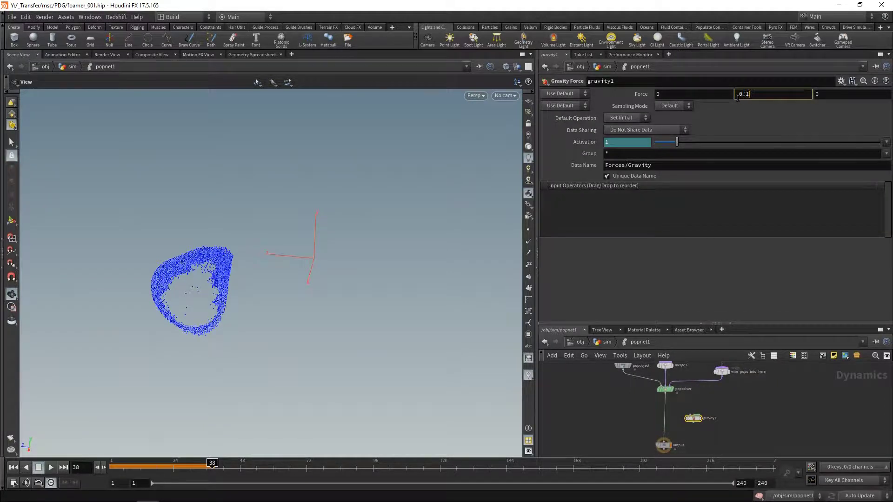
# Insert a Merge node on the wire between popsolver and the gravity node.
pyautogui.press('Tab')
pyautogui.write('merge')
pyautogui.press('Return')
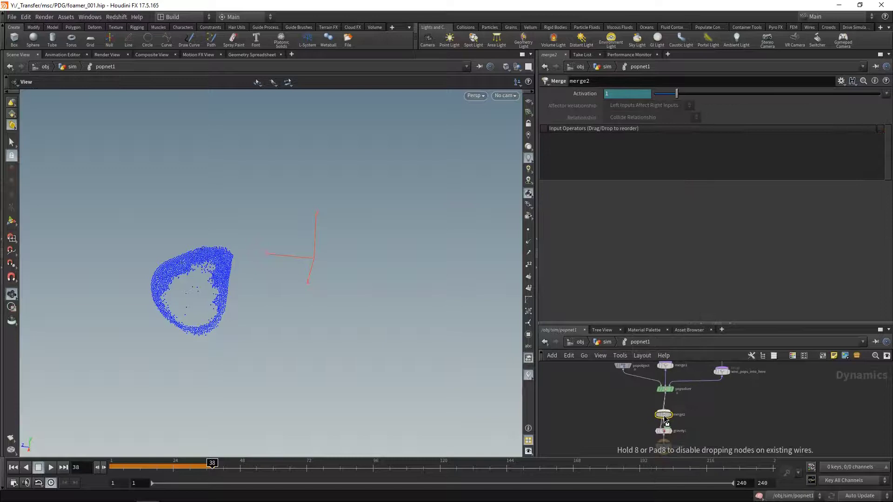
pyautogui.click(695, 422)
# Add a Static Object, duplicate it, and wire both copies into merge2 ahead of popsolver.
pyautogui.press('Tab')
pyautogui.write('static')
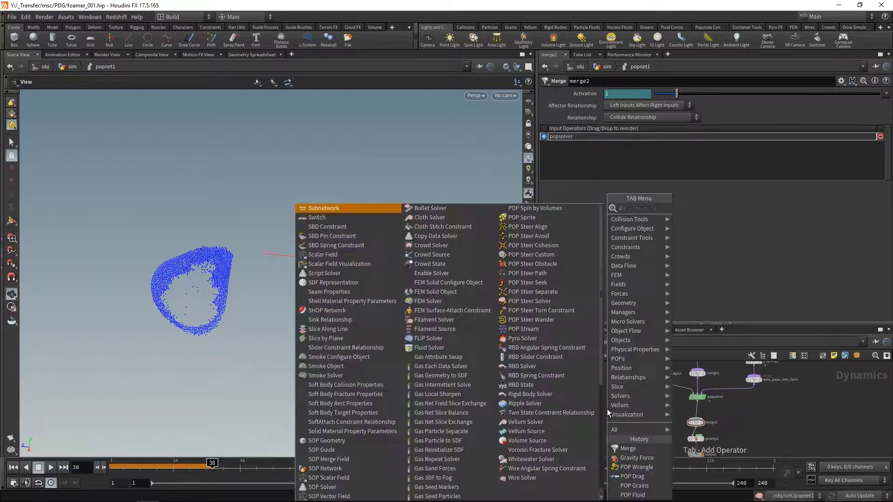
pyautogui.press('Return')
pyautogui.click(607, 408)
pyautogui.hotkey('ctrl', 'c')
pyautogui.hotkey('ctrl', 'v')
pyautogui.moveTo(607, 410); pyautogui.dragTo(695, 419)
pyautogui.click(666, 409)
pyautogui.click(695, 419)
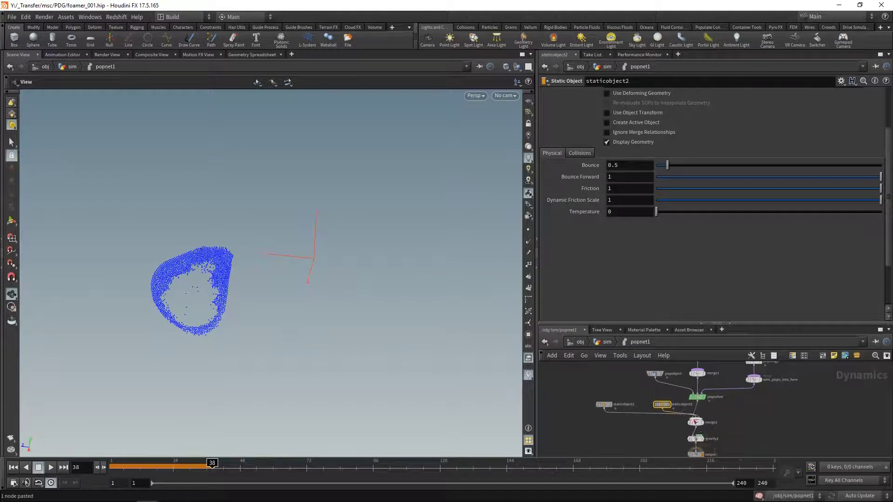
pyautogui.click(695, 422)
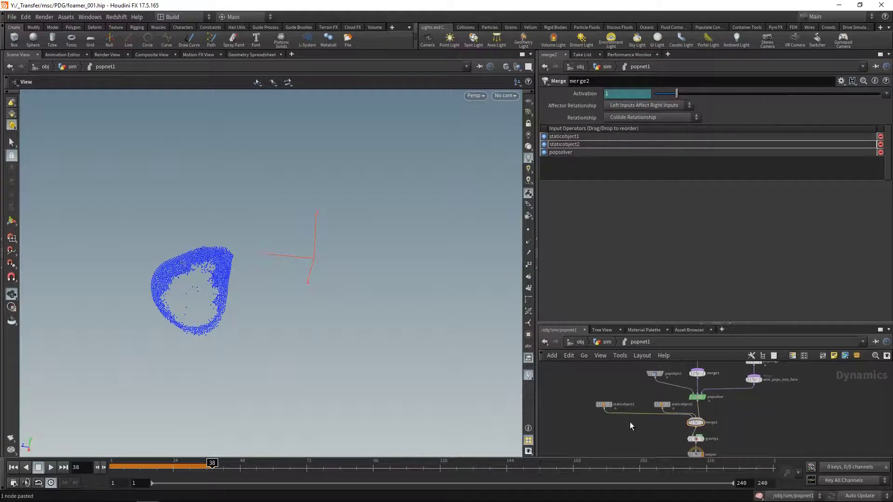
# Set staticobject1's SOP Path to /obj/collider/OUT_collider.
pyautogui.click(603, 404)
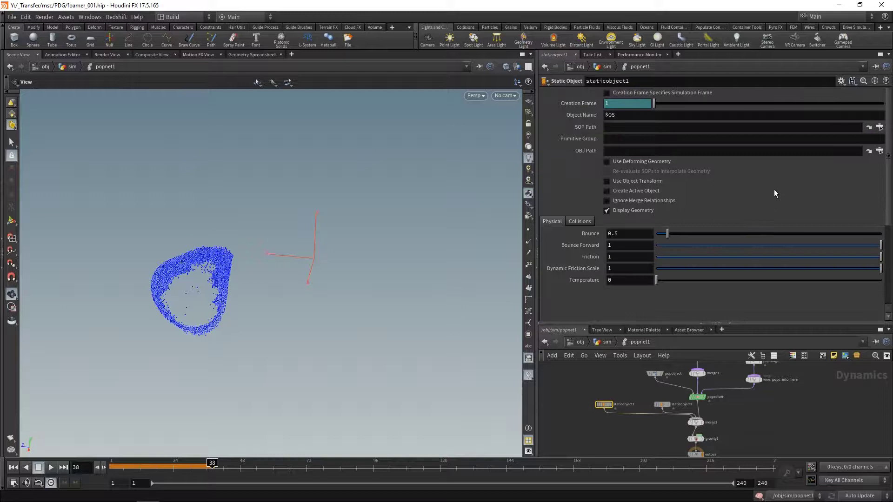
pyautogui.click(879, 126)
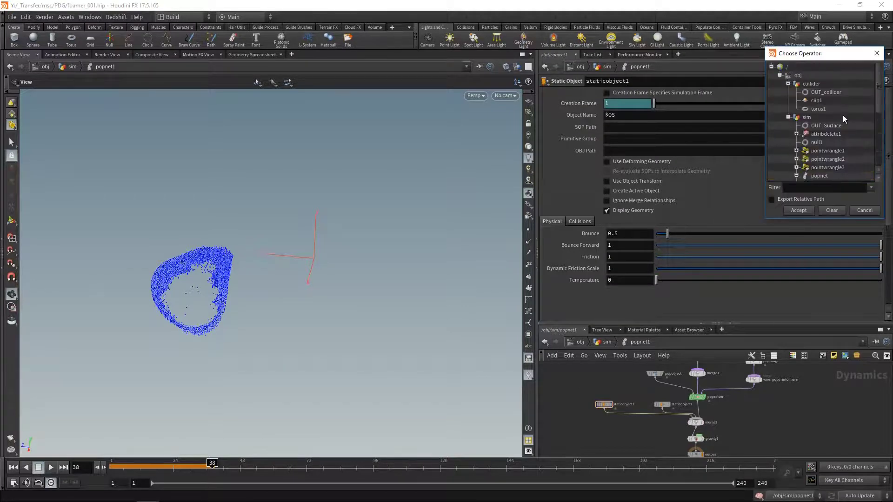
pyautogui.doubleClick(819, 93)
# In staticobject1's volume collision settings, set Uniform Divisions to 60 and enable Invert Sign.
pyautogui.click(579, 221)
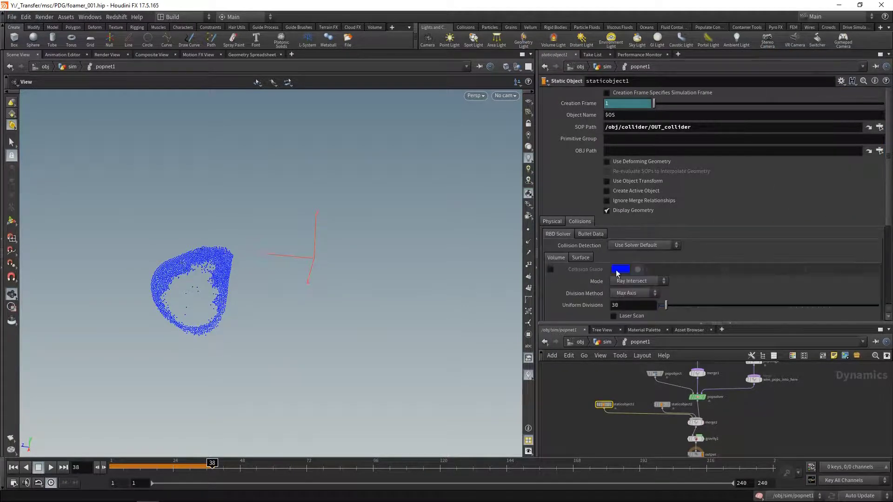
pyautogui.click(622, 305)
pyautogui.write('60')
pyautogui.press('Return')
pyautogui.scroll(-3, 769, 262)
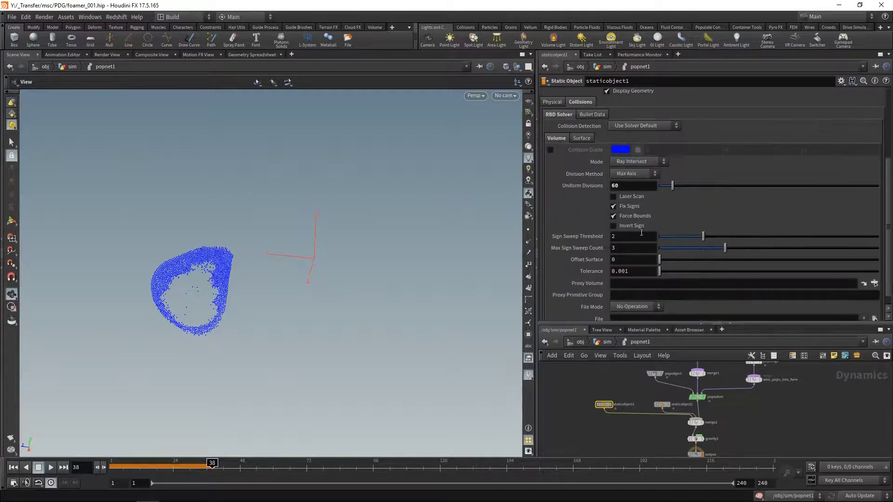
pyautogui.click(632, 226)
pyautogui.scroll(1, 889, 230)
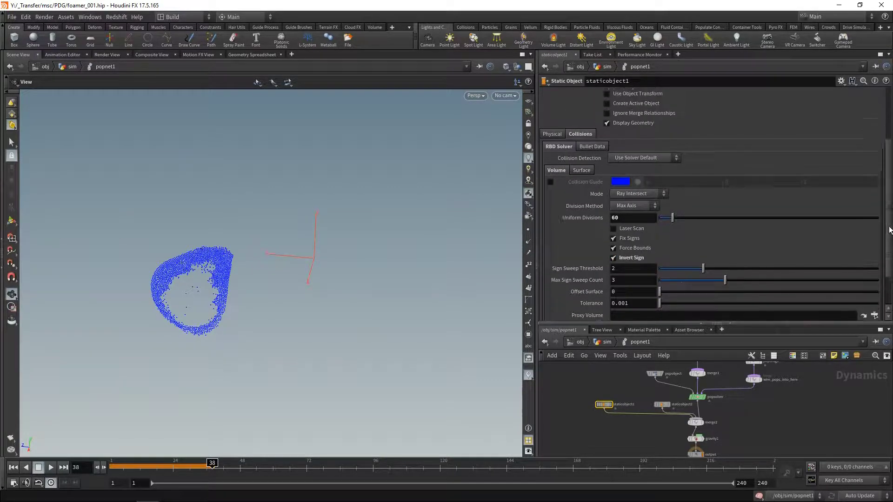
# Turn off Display Geometry on staticobject1 and rewind the timeline to frame 1.
pyautogui.scroll(3, 890, 230)
pyautogui.click(608, 210)
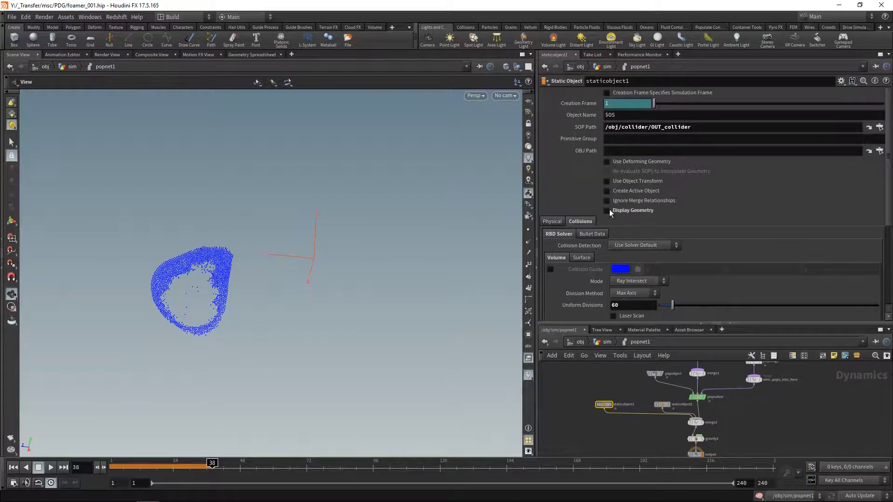
pyautogui.click(13, 467)
# Set staticobject2's SOP Path to `opinputpath("..", 1)` and turn off its Display Geometry.
pyautogui.click(662, 404)
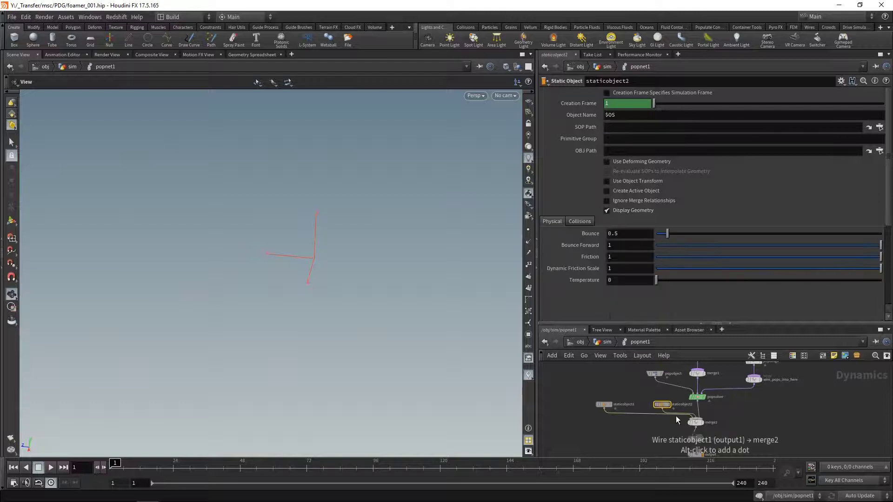
pyautogui.click(615, 127)
pyautogui.hotkey('ctrl', 'v')
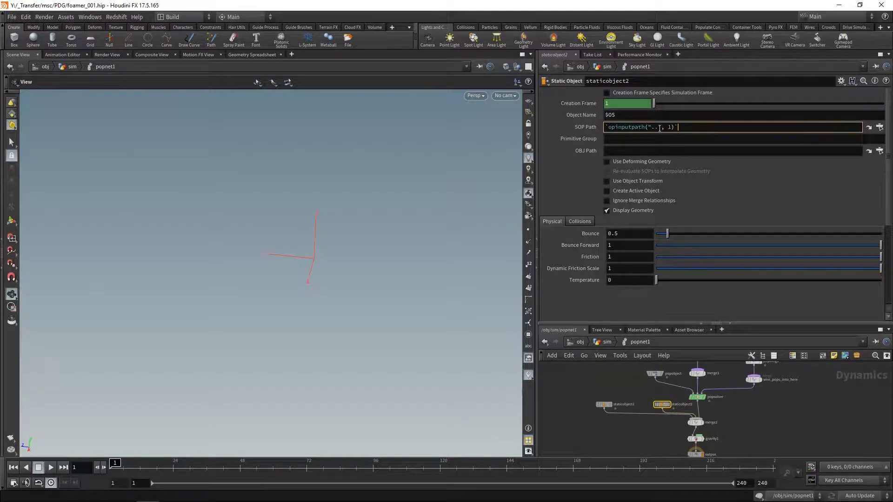
pyautogui.press('Return')
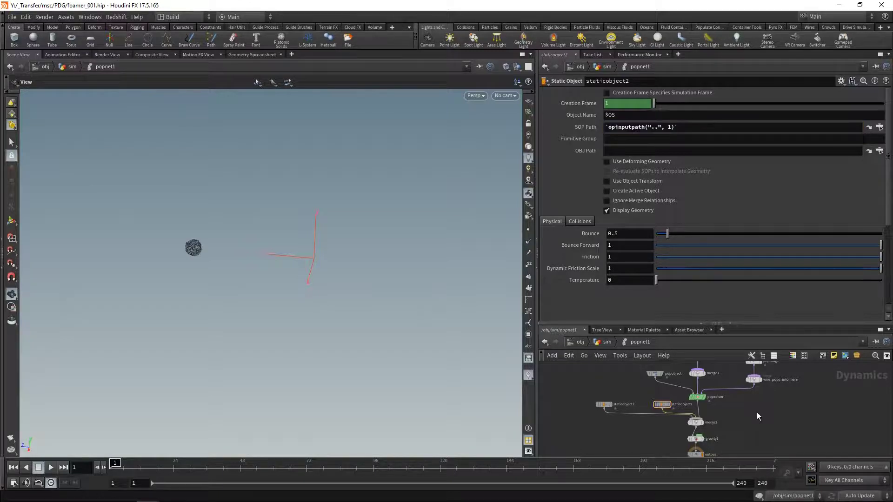
pyautogui.click(606, 210)
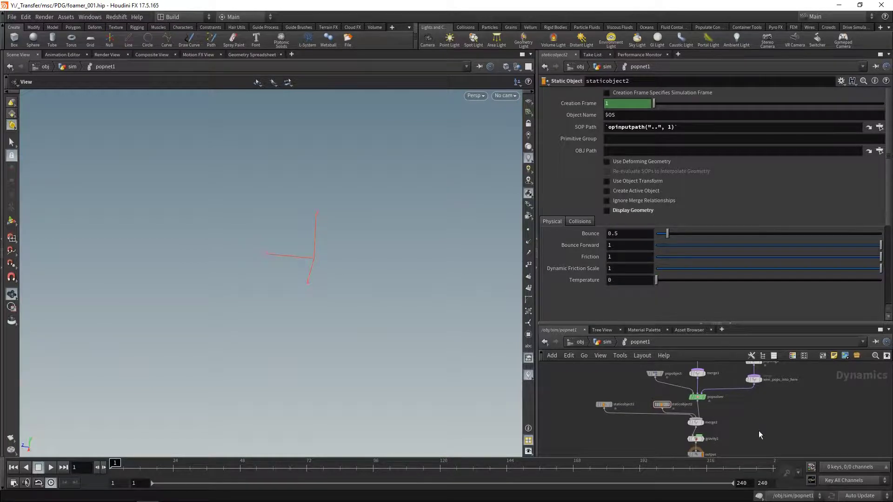
pyautogui.scroll(2, 710, 433)
pyautogui.click(672, 393)
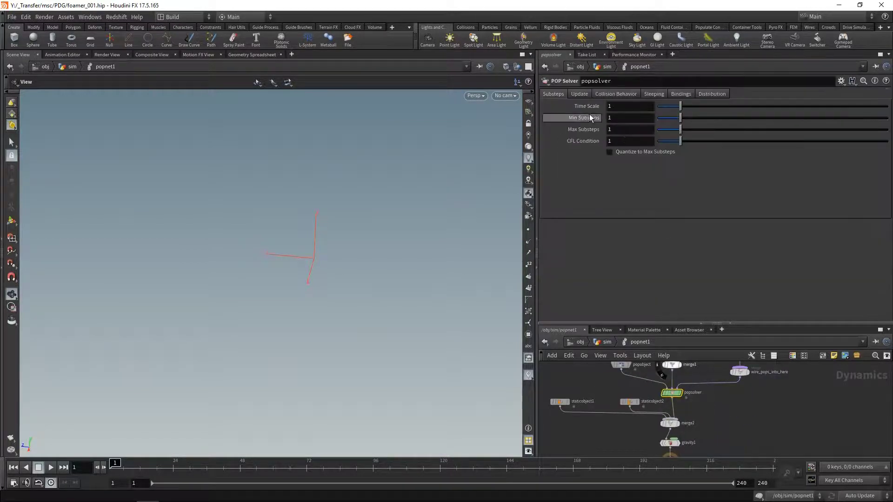
pyautogui.click(604, 94)
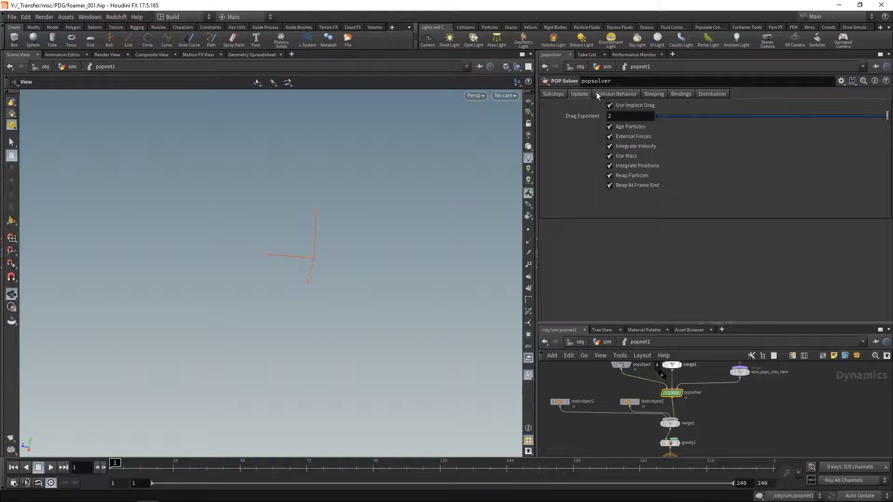
pyautogui.click(649, 94)
pyautogui.click(554, 94)
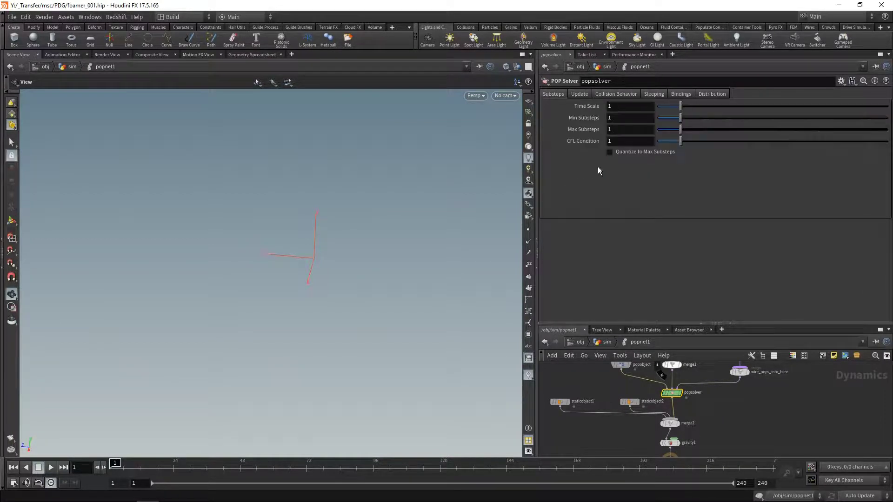
pyautogui.scroll(-2, 795, 444)
# Go up from popnet1 to the sim geometry network and save the scene.
pyautogui.moveTo(795, 444); pyautogui.dragTo(780, 420, button='middle')
pyautogui.press('u')
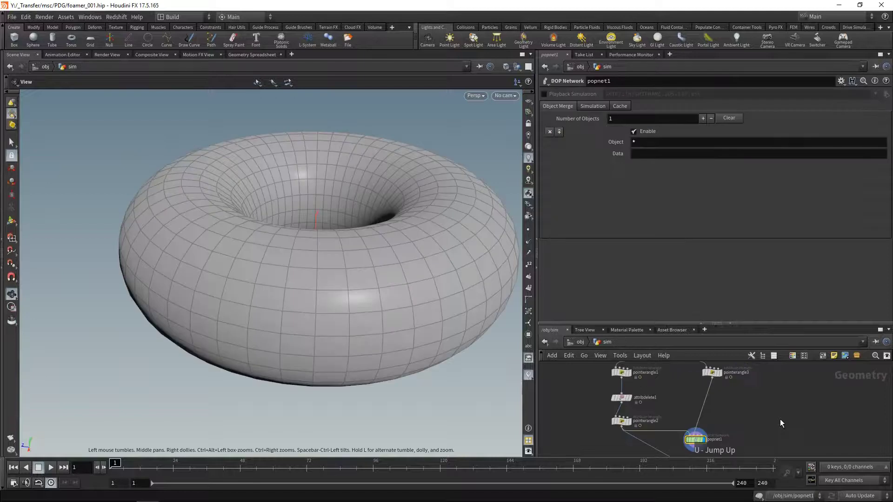
pyautogui.hotkey('ctrl', 's')
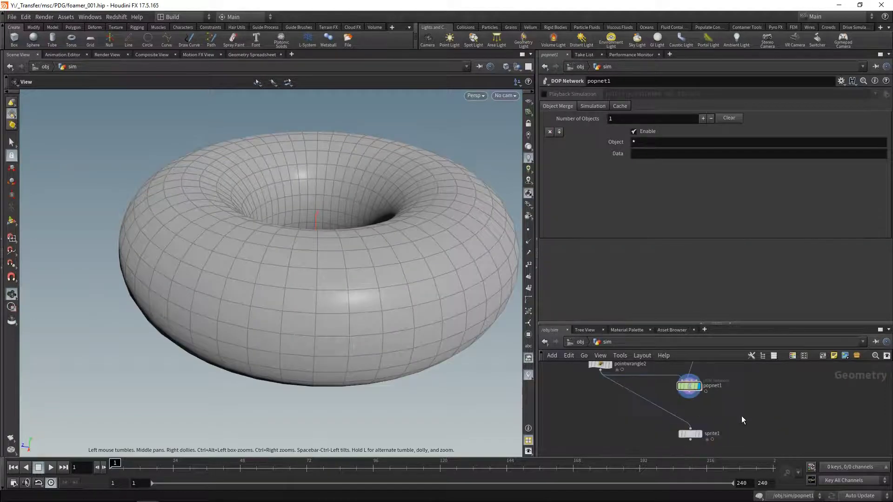
# Add a Null node in the sim network and name it OUT_grains.
pyautogui.press('Tab')
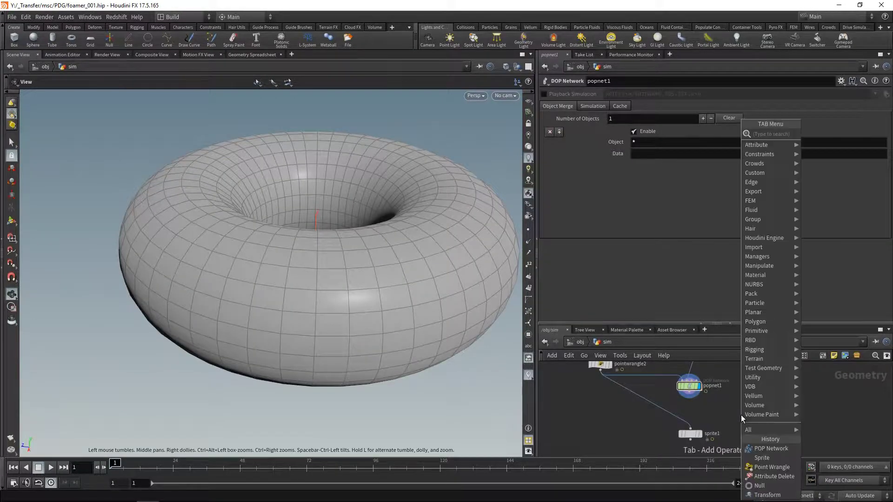
pyautogui.write('null')
pyautogui.press('Return')
pyautogui.write('OUT_grains')
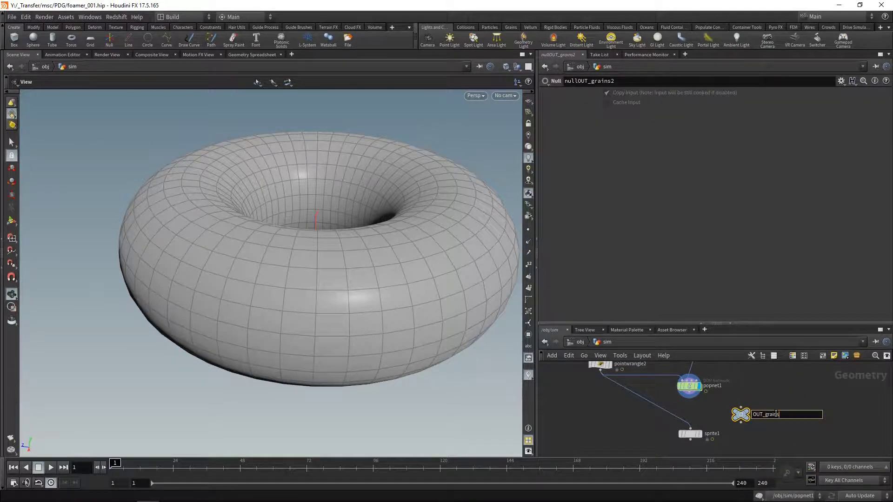
pyautogui.press('Return')
# Wire OUT_grains between popnet1 and sprite1, and set the display flag on sprite1.
pyautogui.click(705, 392)
pyautogui.click(740, 409)
pyautogui.click(690, 428)
pyautogui.click(700, 434)
pyautogui.moveTo(743, 414); pyautogui.dragTo(691, 408)
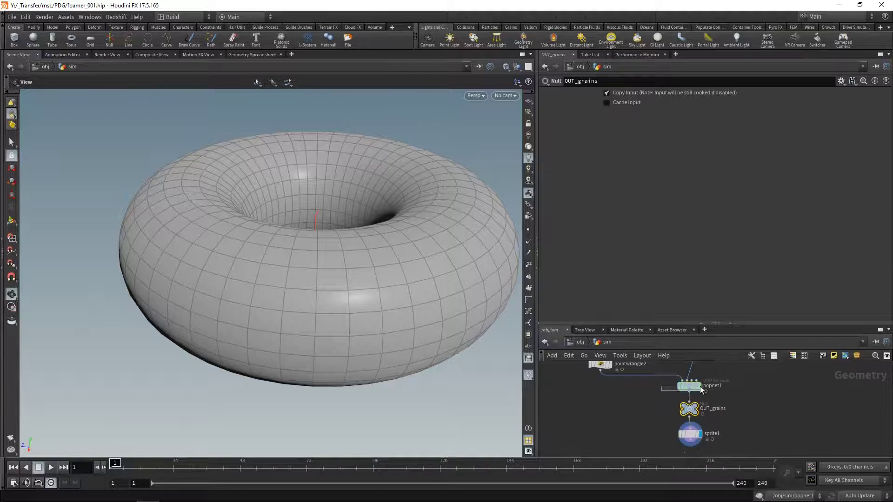
# Limit popnet1's Object Merge to popobject and save the scene.
pyautogui.click(700, 387)
pyautogui.click(640, 143)
pyautogui.write('popobject')
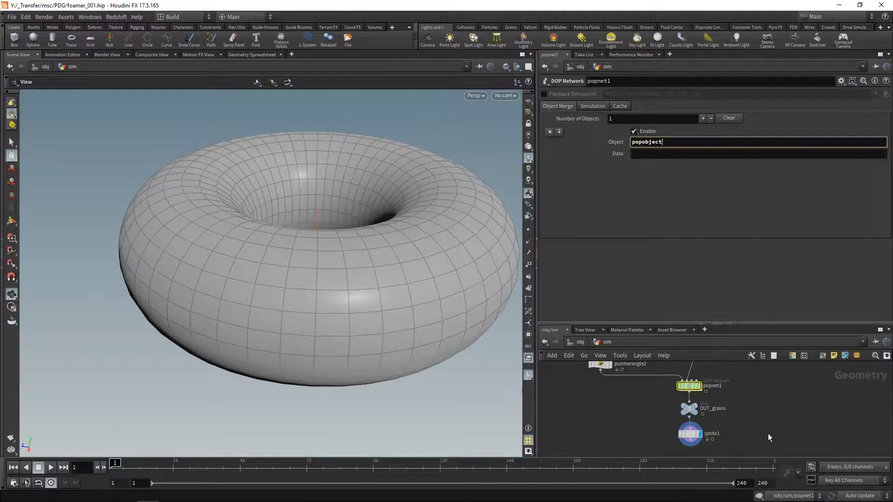
pyautogui.press('Return')
pyautogui.hotkey('ctrl', 's')
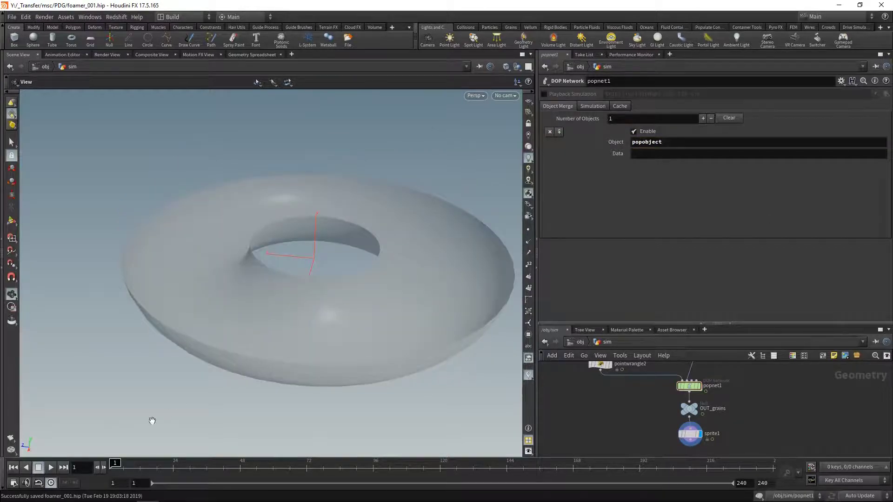
# Play the grain simulation to check how the particles fill the torus, and rewind to frame 1.
pyautogui.click(50, 467)
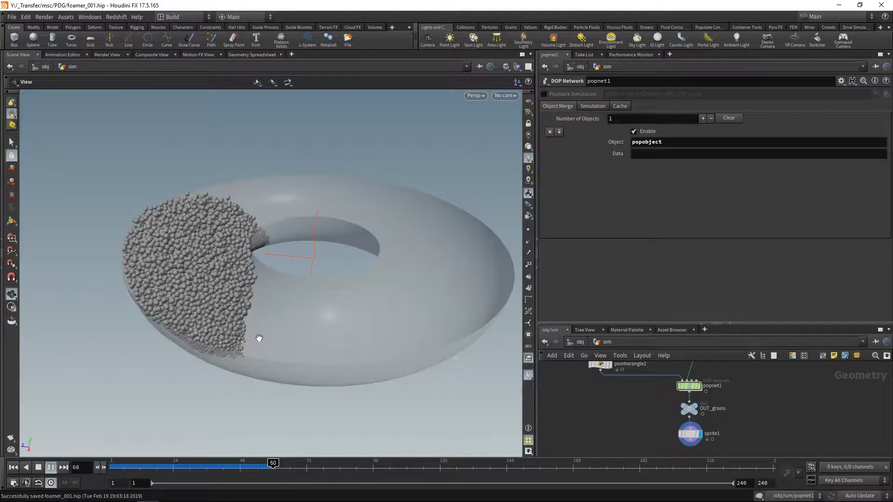
pyautogui.click(13, 467)
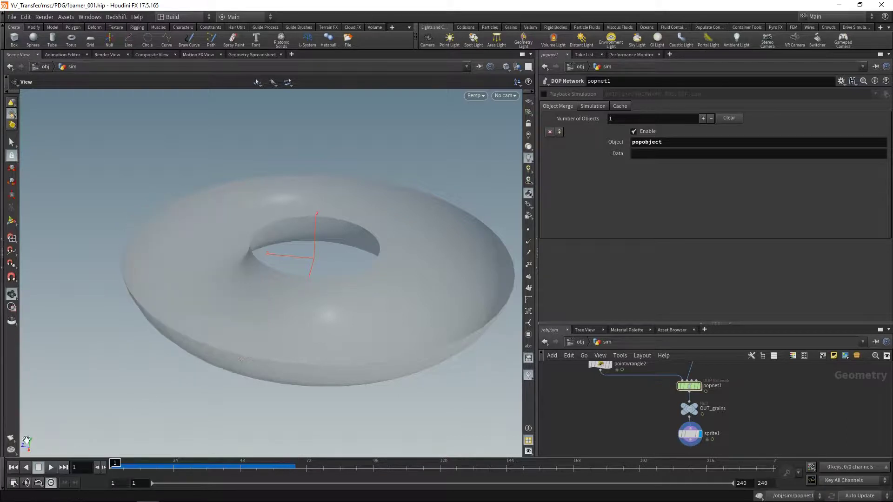
pyautogui.click(13, 19)
pyautogui.click(18, 71)
# Inside popnet1, set the POP Grains node's Constraint Iterations to 4096.
pyautogui.moveTo(739, 391); pyautogui.dragTo(674, 388)
pyautogui.press('i')
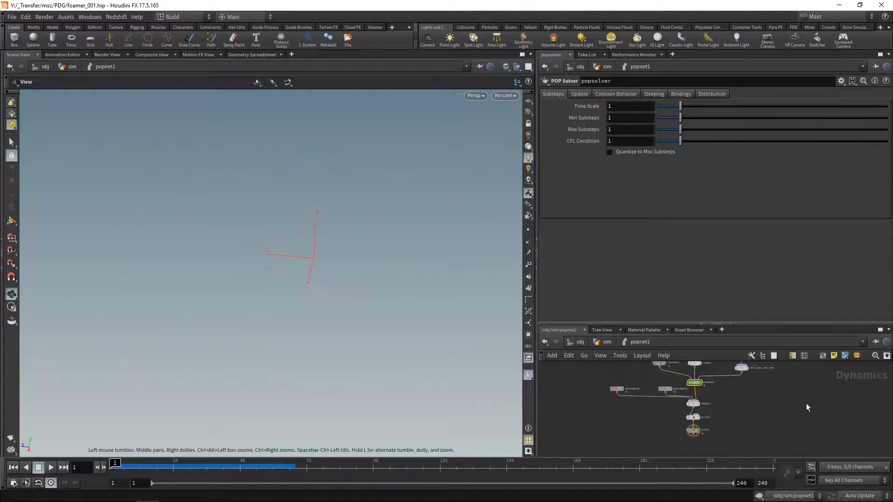
pyautogui.click(728, 371)
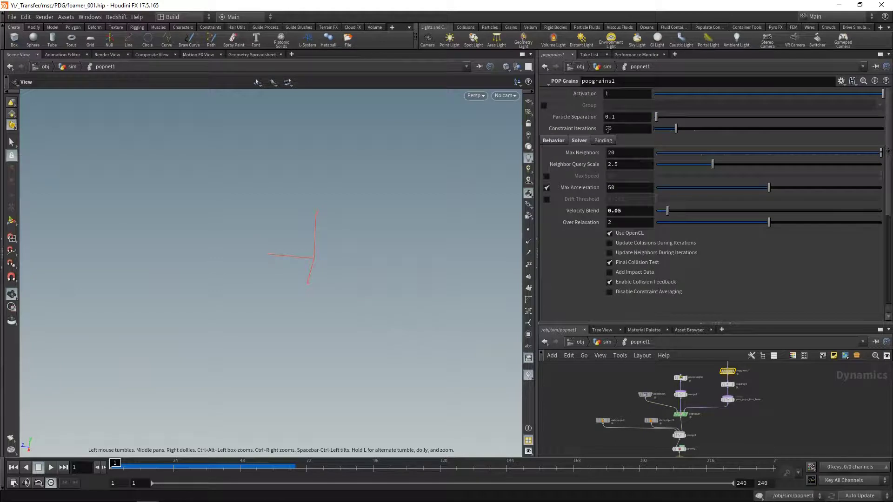
pyautogui.click(617, 128)
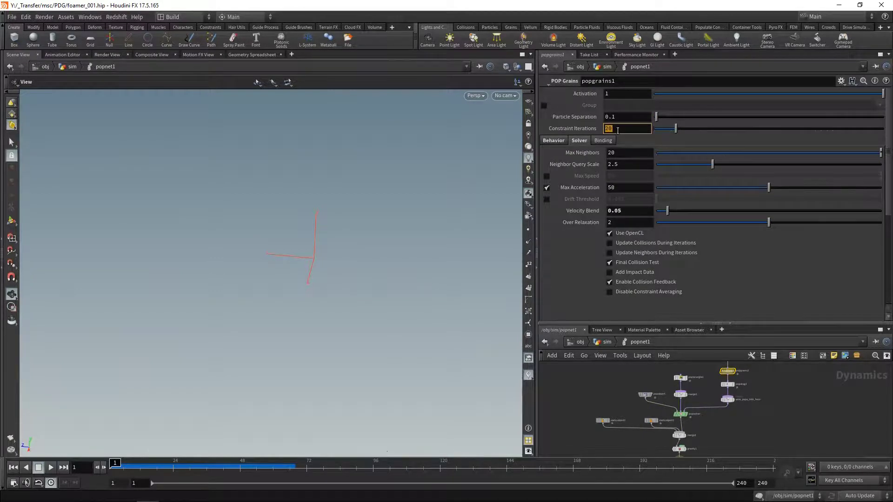
pyautogui.write('4096')
pyautogui.press('Return')
# Return to the object level and save the scene.
pyautogui.press('u')
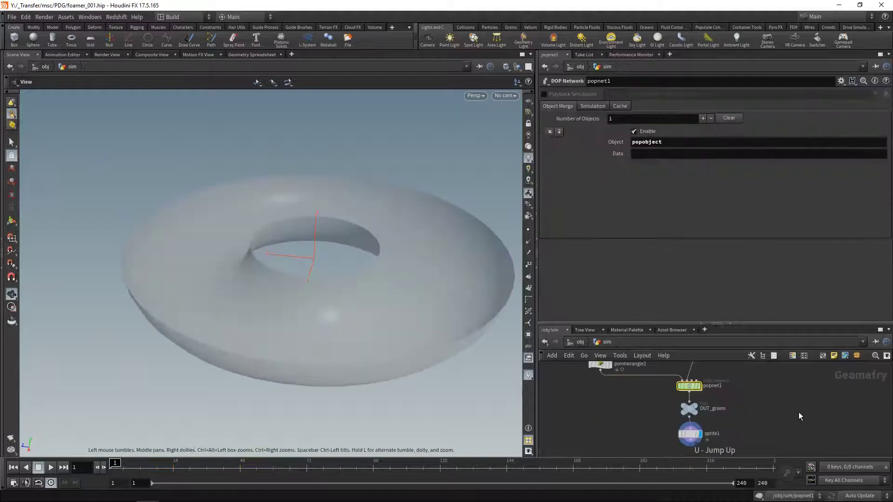
pyautogui.press('u')
pyautogui.hotkey('ctrl', 's')
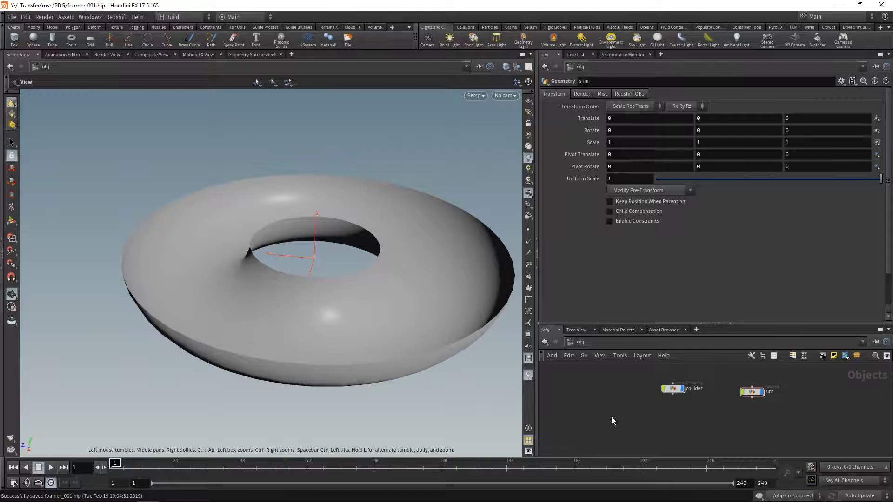
# Create a TOP Network at the object level and open it.
pyautogui.press('Tab')
pyautogui.write('top')
pyautogui.press('Return')
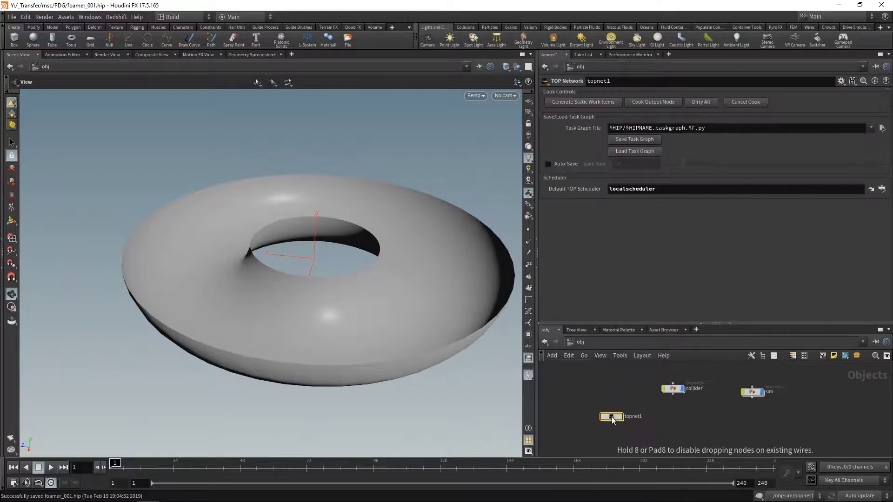
pyautogui.doubleClick(611, 417)
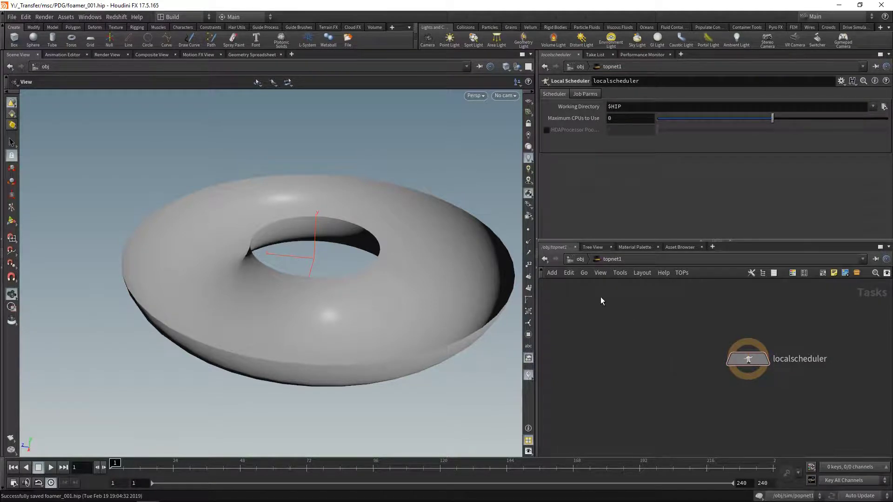
# Leave the TOP network and go into popnet1 inside the sim geometry.
pyautogui.click(578, 259)
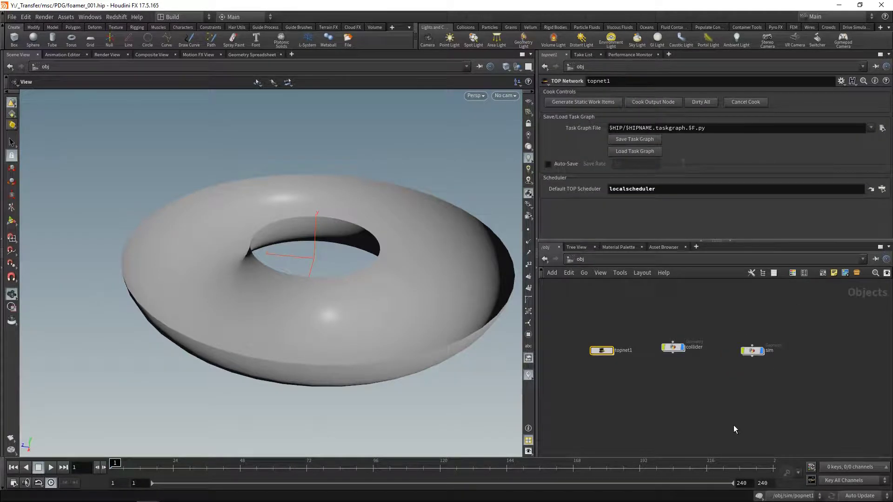
pyautogui.moveTo(732, 425); pyautogui.dragTo(681, 335)
pyautogui.press('Return')
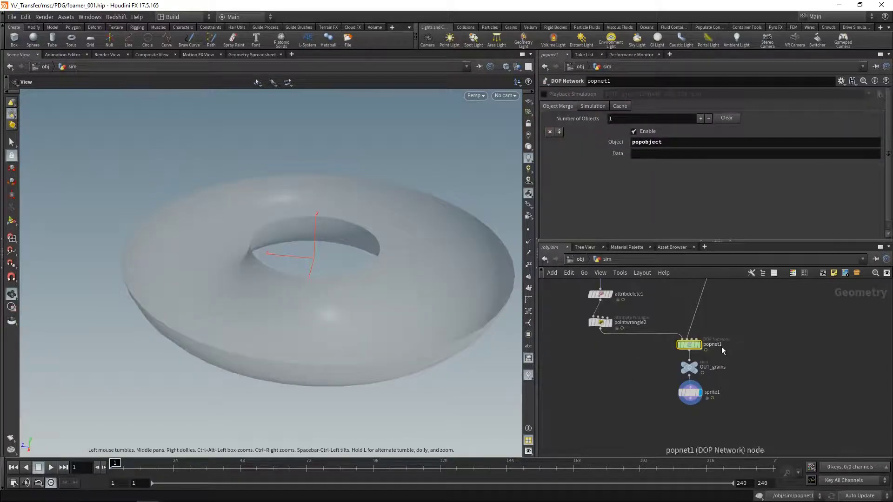
pyautogui.press('Return')
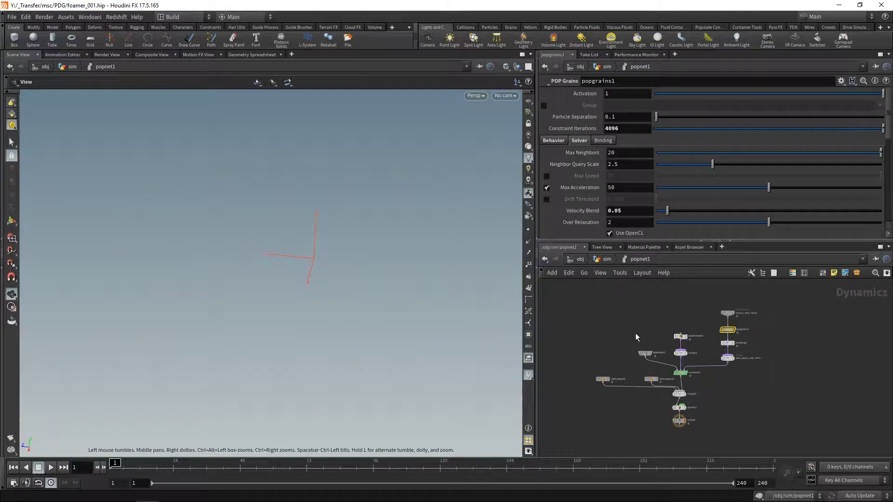
# Check popobject, play the first few frames of the grain simulation, and return to the sim network.
pyautogui.click(644, 353)
pyautogui.click(51, 467)
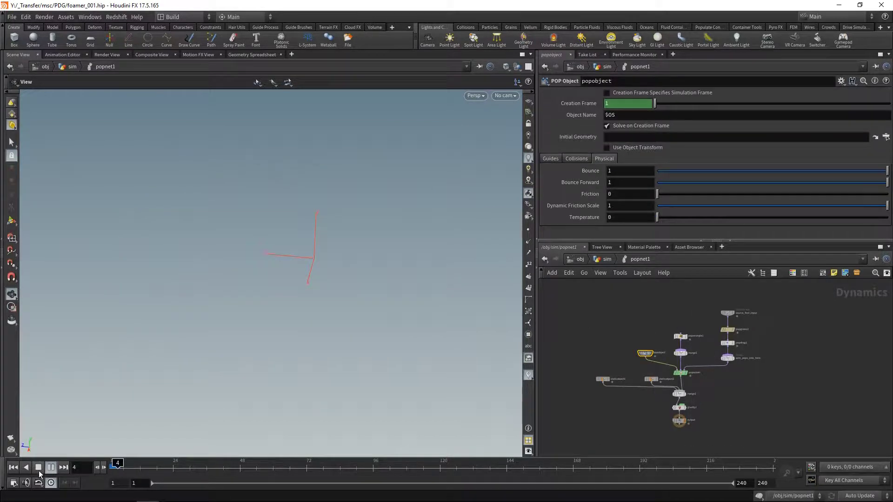
pyautogui.click(39, 470)
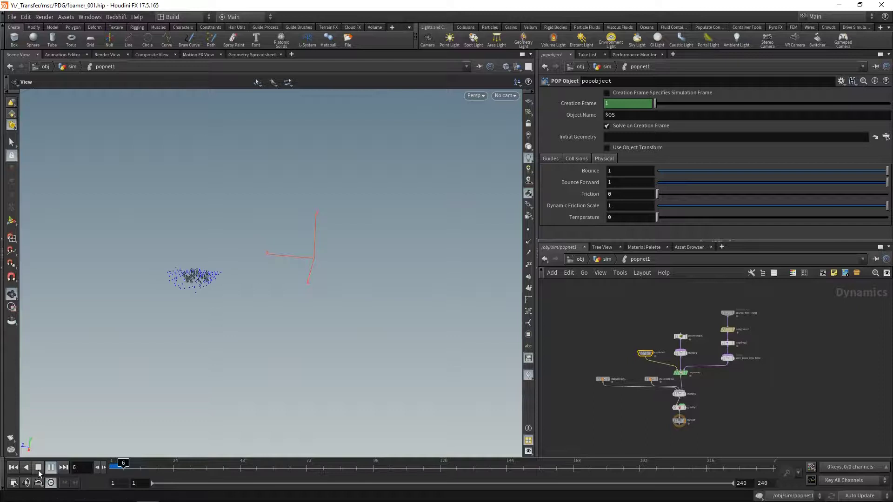
pyautogui.press('u')
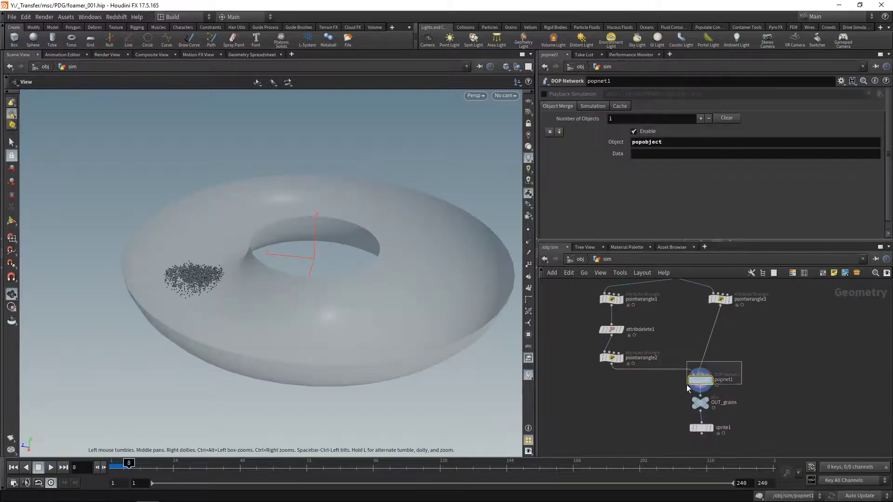
# Add a Slice plane to the grain particles with the Grains shelf Slice tool, reposition its node, and return to the sim network.
pyautogui.click(511, 27)
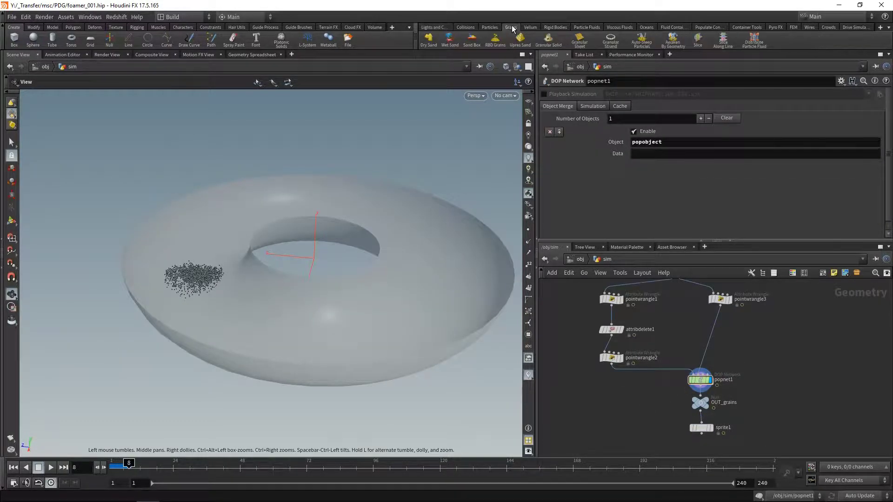
pyautogui.click(699, 41)
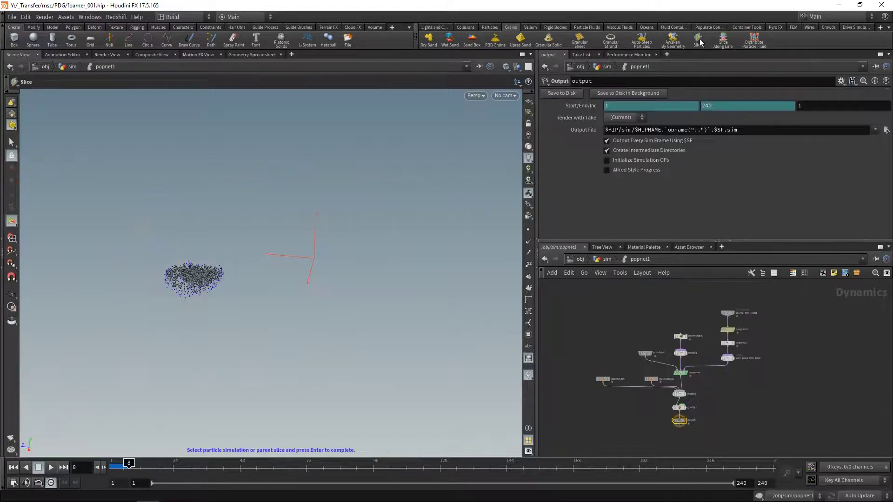
pyautogui.click(204, 277)
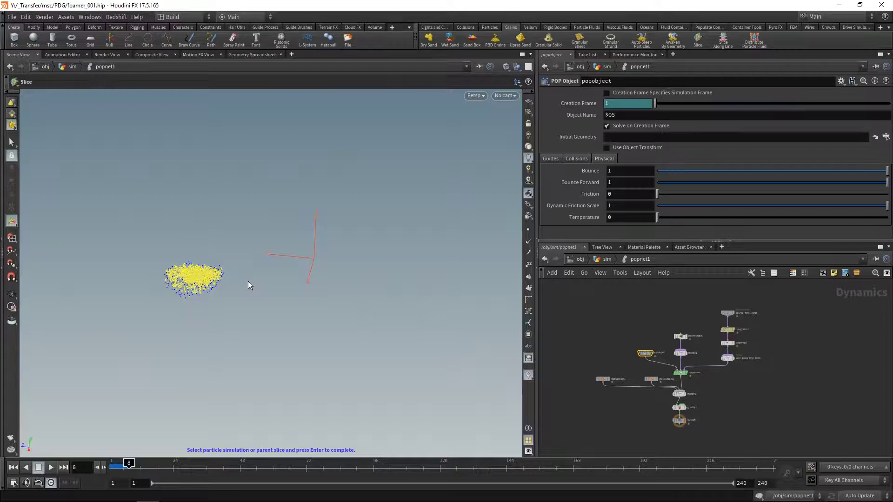
pyautogui.press('Return')
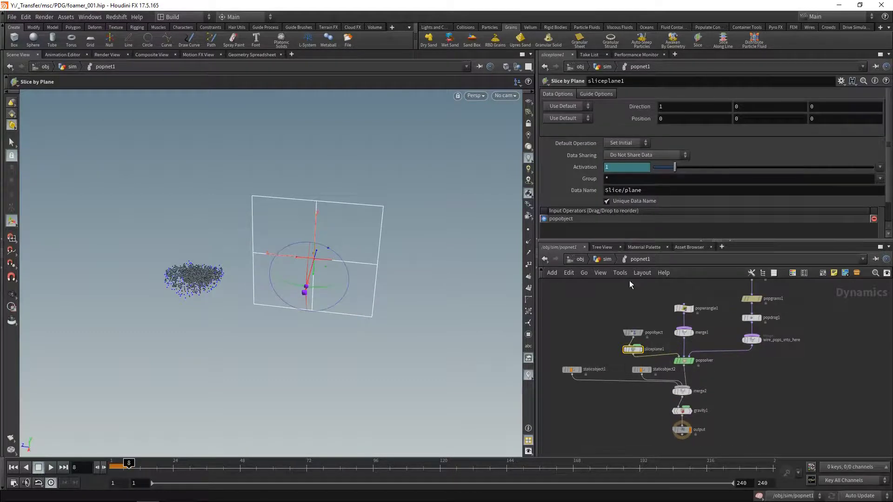
pyautogui.moveTo(613, 315)
pyautogui.mouseDown()
pyautogui.moveTo(653, 361)
pyautogui.moveTo(616, 328)
pyautogui.mouseUp()
pyautogui.press('u')
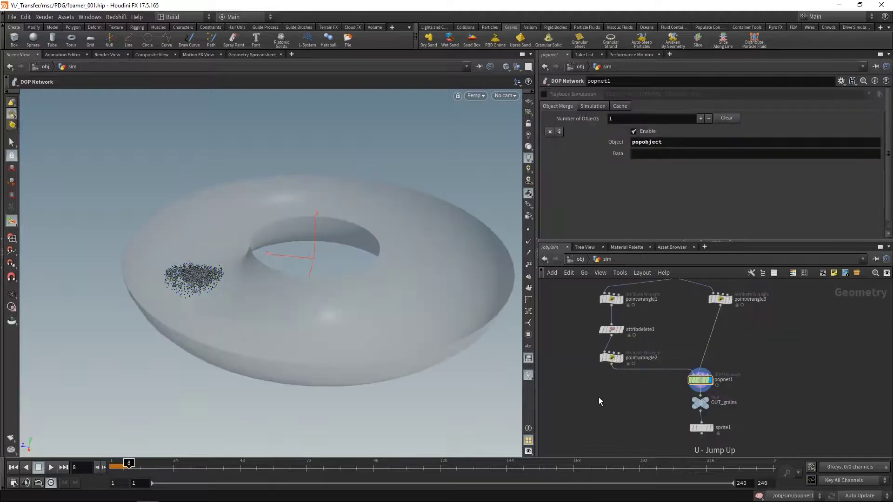
# Add a second Slice plane to the same grain particle object inside popnet1.
pyautogui.click(697, 40)
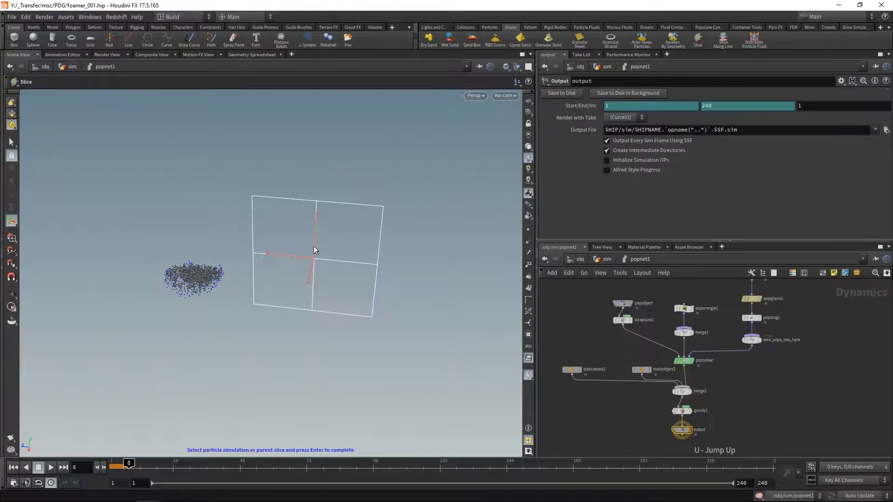
pyautogui.click(197, 278)
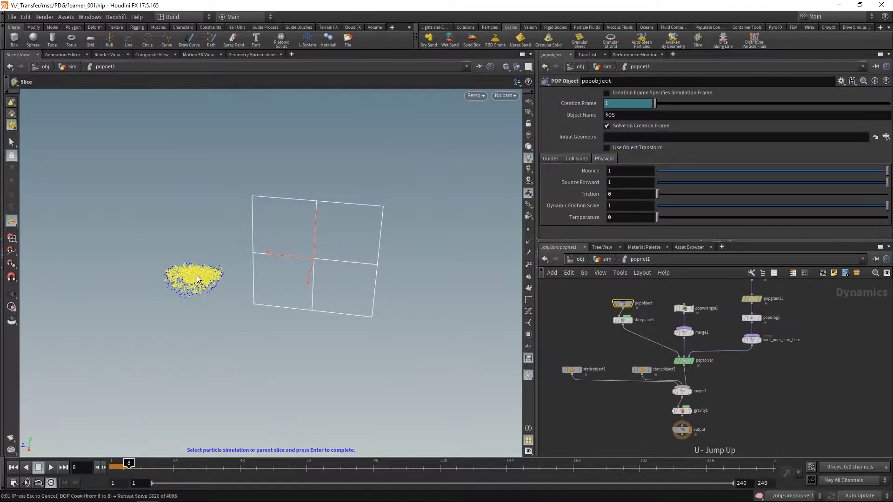
pyautogui.press('Return')
pyautogui.keyDown('alt'); pyautogui.moveTo(306, 259); pyautogui.dragTo(227, 298); pyautogui.keyUp('alt')
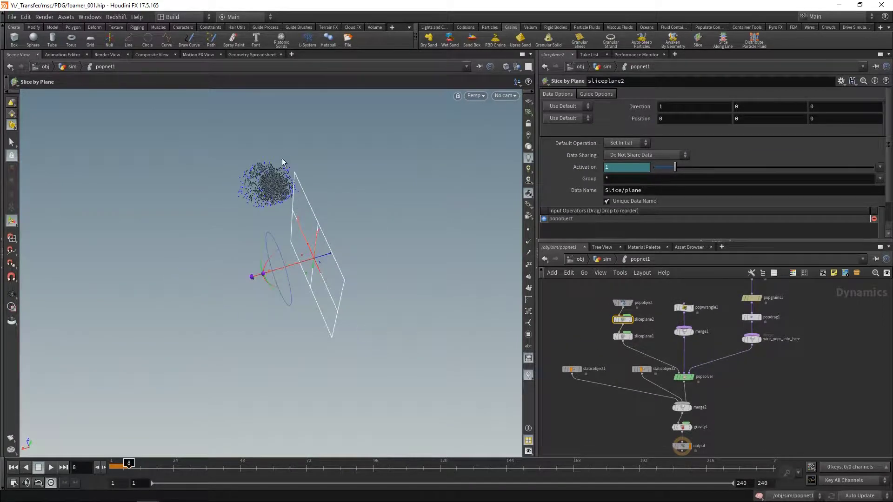
# Set the direction of sliceplane1 to 0, 0, 1 and return to the sim network.
pyautogui.click(623, 336)
pyautogui.moveTo(686, 106); pyautogui.dragTo(624, 107)
pyautogui.write('0')
pyautogui.press('Tab')
pyautogui.press('Tab')
pyautogui.write('1')
pyautogui.press('Return')
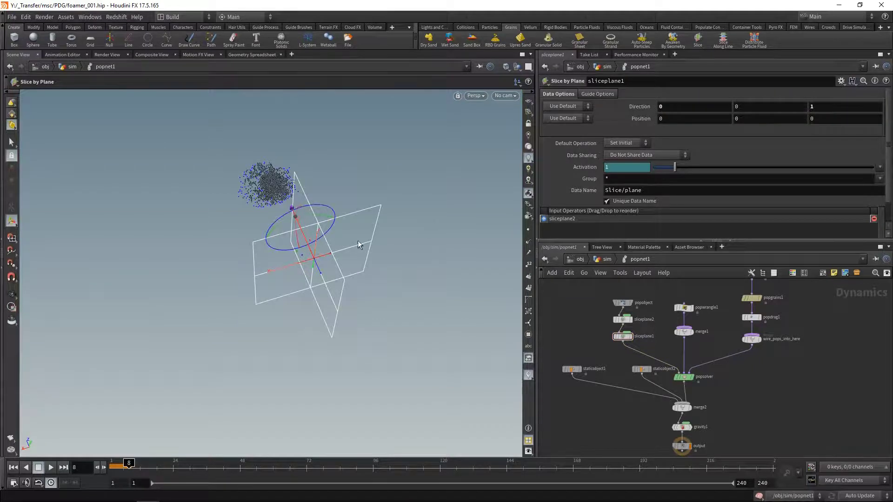
pyautogui.press('u')
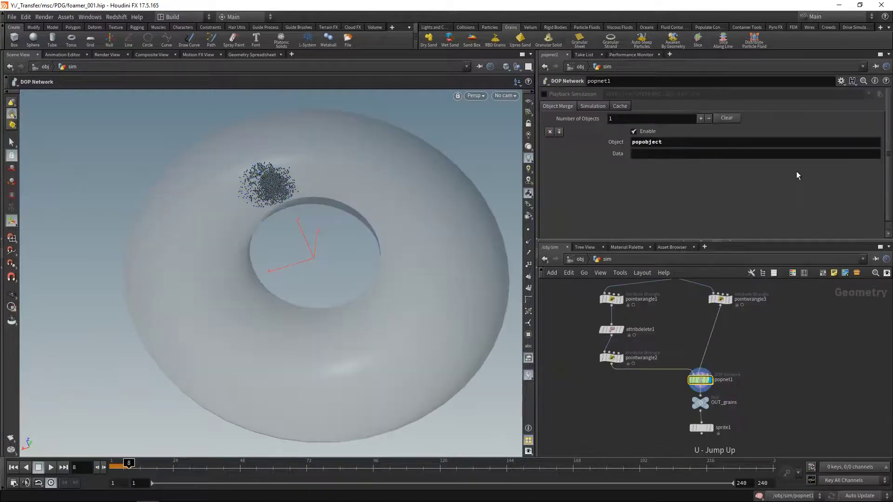
# Apply Distribute Particle Fluid to the grain particles using the Slicing method, and bypass the distributedsim HQueue node.
pyautogui.click(753, 41)
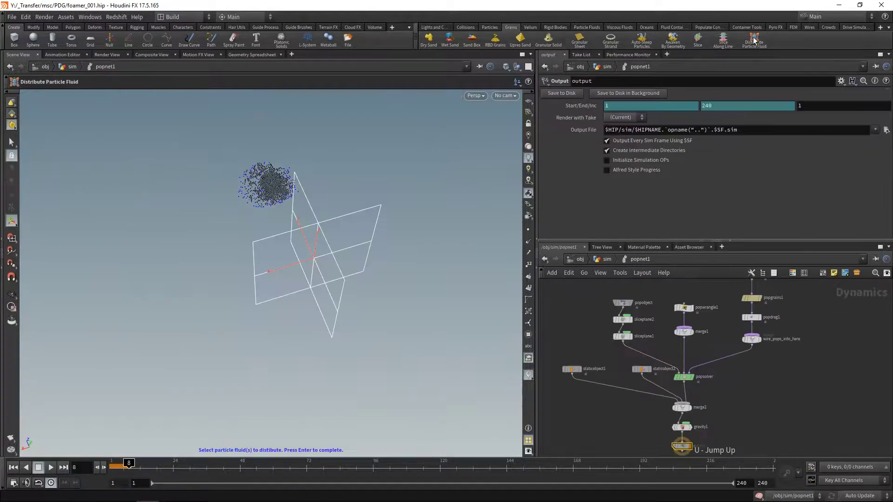
pyautogui.click(272, 186)
pyautogui.press('Return')
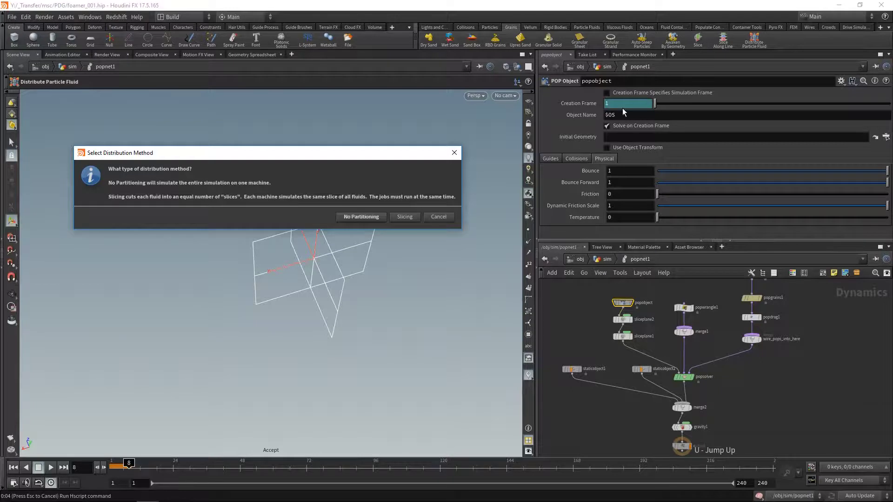
pyautogui.click(408, 217)
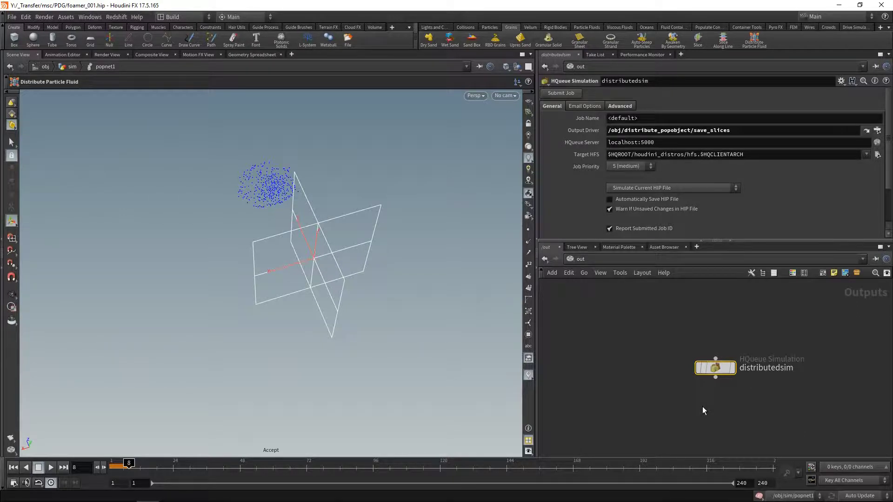
pyautogui.click(698, 368)
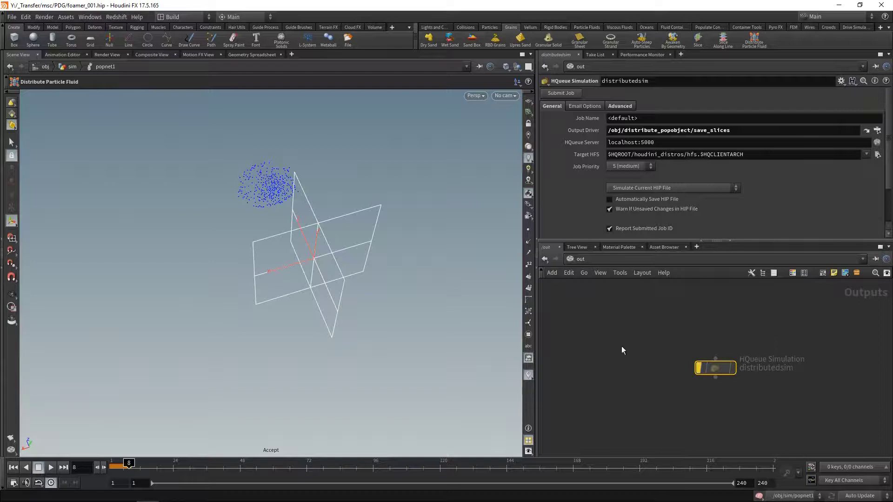
# Go back into popnet1, move the distribute_popobject and DISTRIBUTE_popobject_CONTROLS nodes clear of the others, and select the controls null.
pyautogui.click(573, 259)
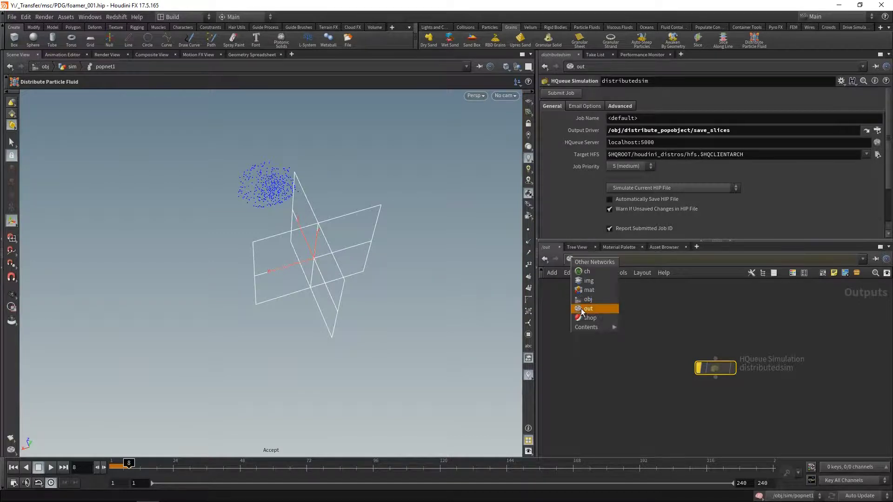
pyautogui.click(581, 299)
pyautogui.moveTo(723, 331); pyautogui.dragTo(724, 344)
pyautogui.press('Return')
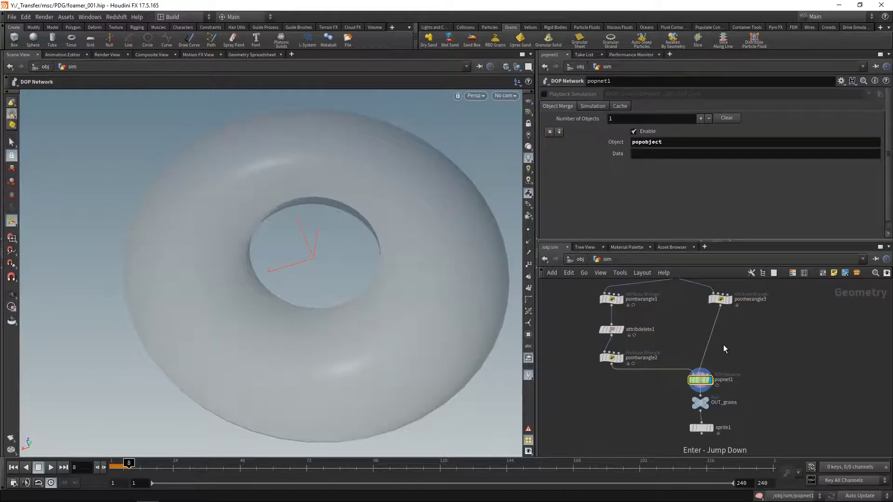
pyautogui.moveTo(759, 378); pyautogui.dragTo(778, 420, button='middle')
pyautogui.moveTo(668, 341); pyautogui.dragTo(687, 313)
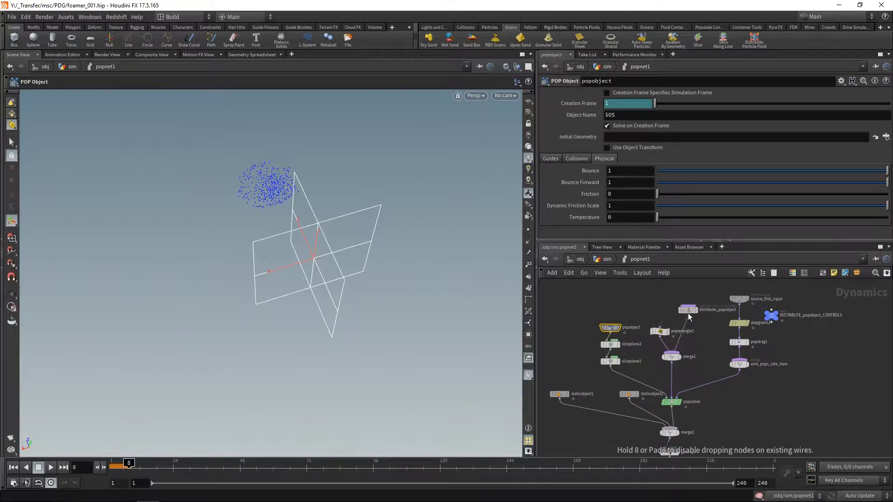
pyautogui.moveTo(770, 315); pyautogui.dragTo(803, 325)
pyautogui.click(797, 309)
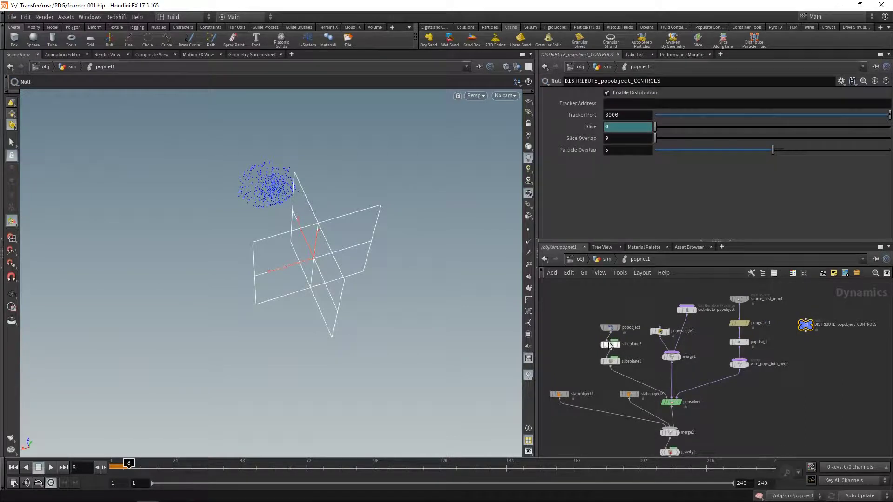
# Open the distribute_popobject geometry at the object level and examine the settings of slicegeometry, save_slices and loadslices.
pyautogui.press('u')
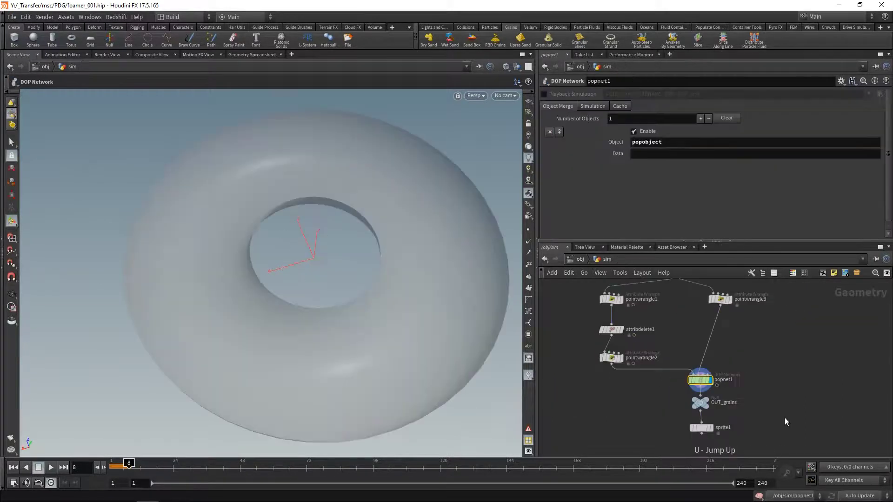
pyautogui.press('u')
pyautogui.moveTo(790, 425); pyautogui.dragTo(766, 354)
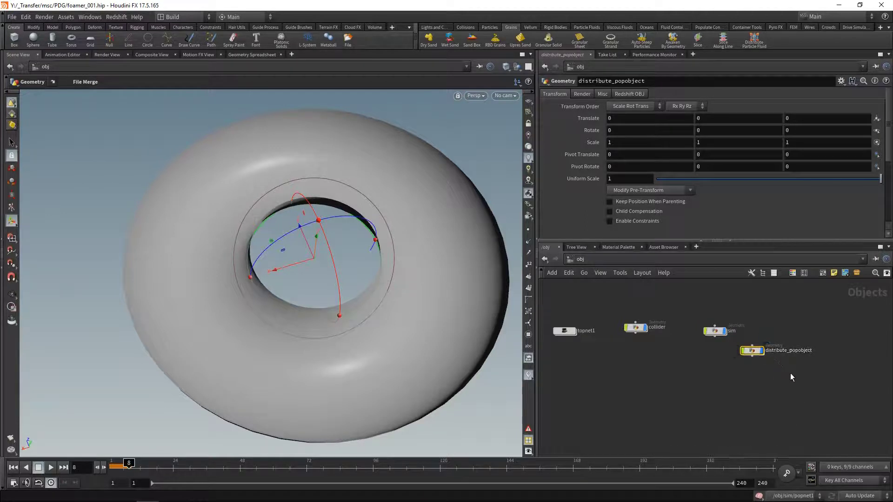
pyautogui.press('Return')
pyautogui.click(633, 346)
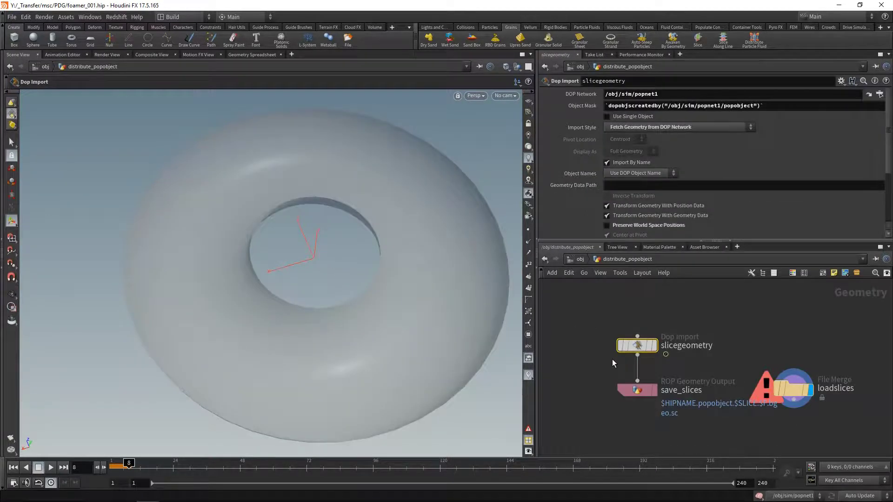
pyautogui.click(635, 390)
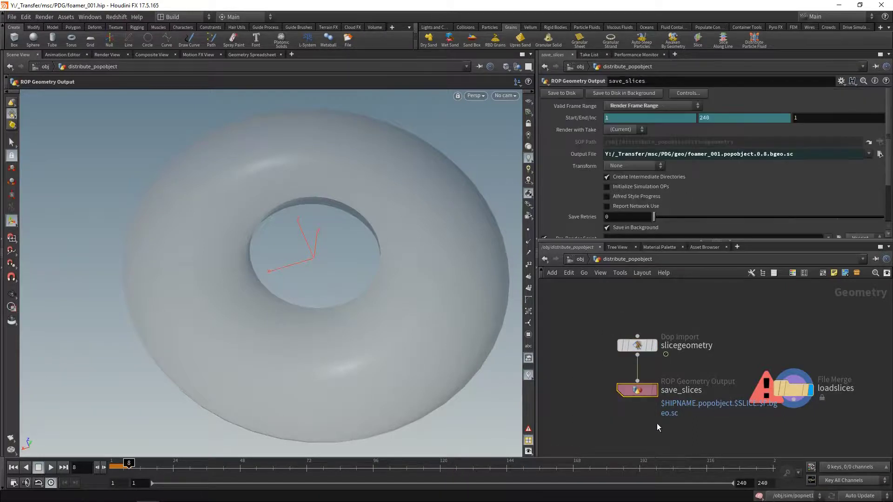
pyautogui.click(775, 370)
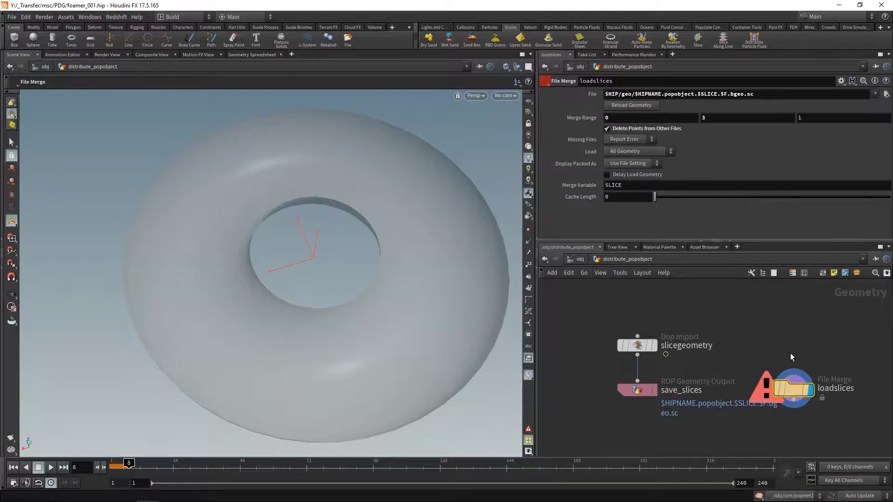
pyautogui.moveTo(810, 390)
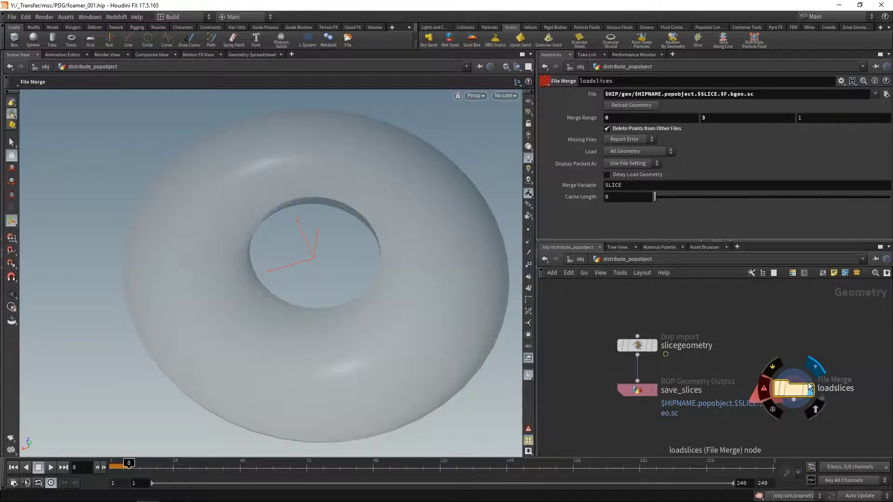
# Add a Null fed by slicegeometry beside save_slices and rename it OUT_Distr_Slices.
pyautogui.moveTo(726, 364); pyautogui.dragTo(821, 371, button='middle')
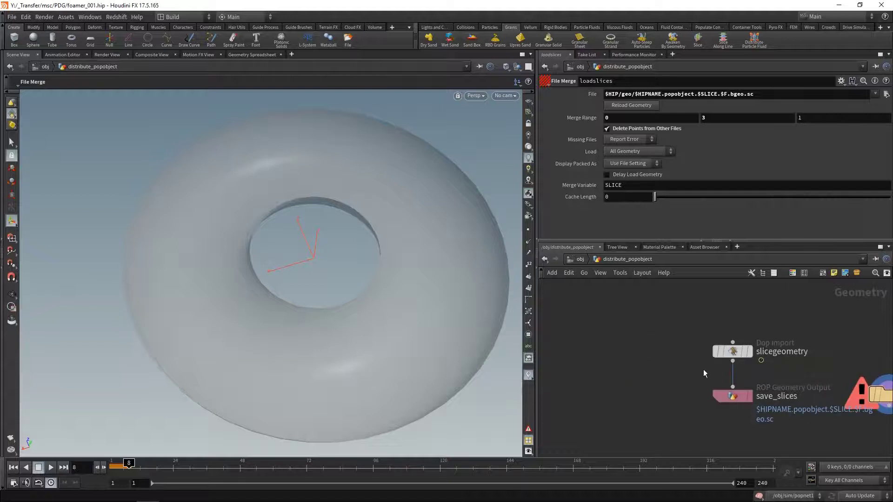
pyautogui.press('Tab')
pyautogui.write('null')
pyautogui.press('Return')
pyautogui.click(640, 382)
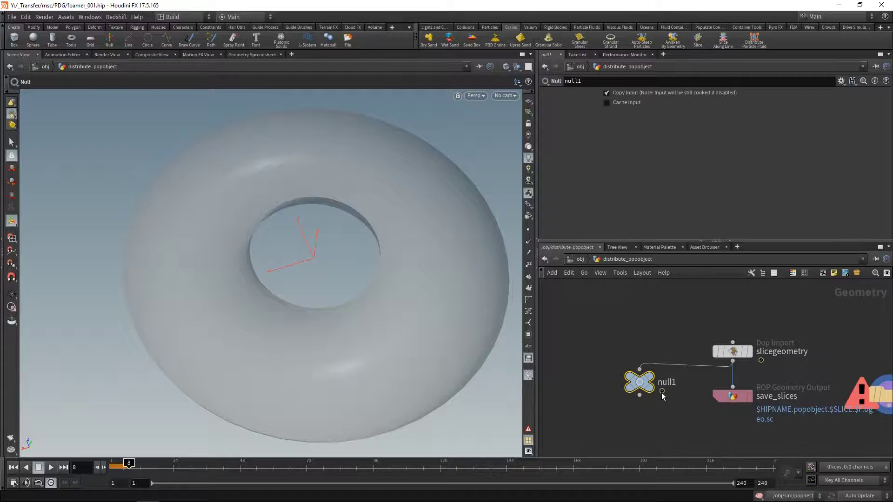
pyautogui.doubleClick(666, 381)
pyautogui.write('OUT_Distr_')
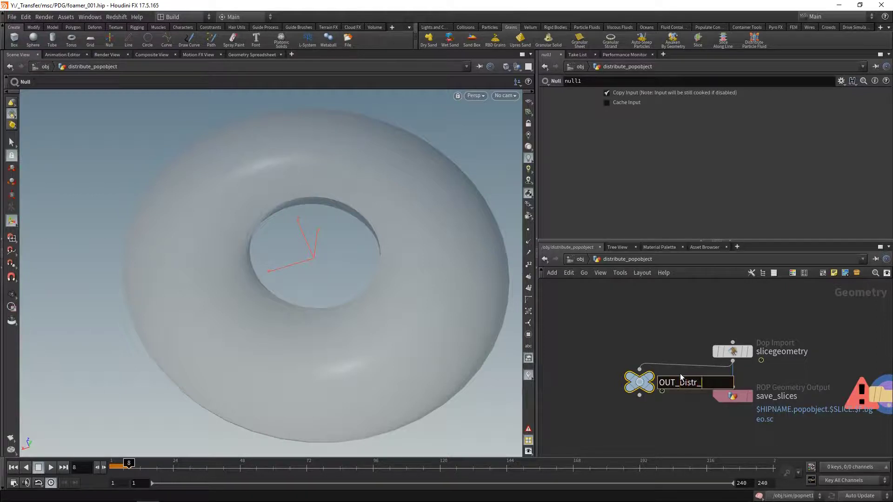
pyautogui.write('Sim')
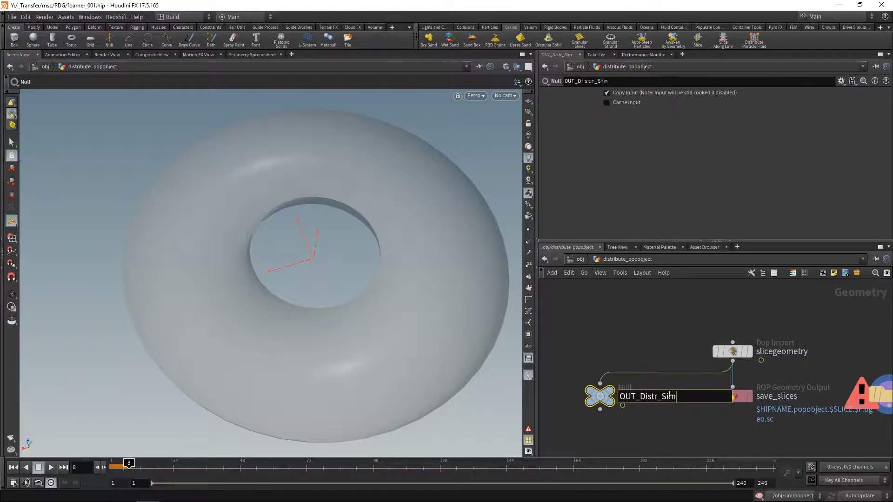
pyautogui.moveTo(661, 398); pyautogui.dragTo(698, 398)
pyautogui.write('Slices')
pyautogui.press('Return')
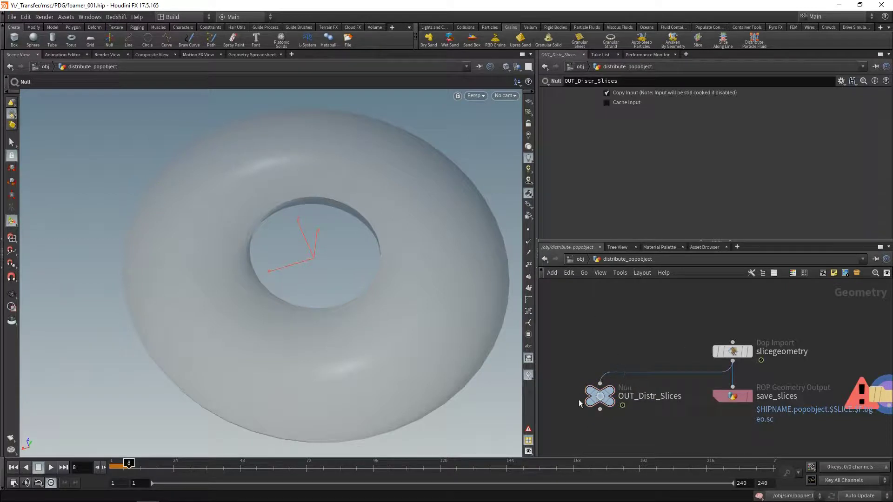
# Go into topnet1 from the object level and add a ROP Geometry node.
pyautogui.press('u')
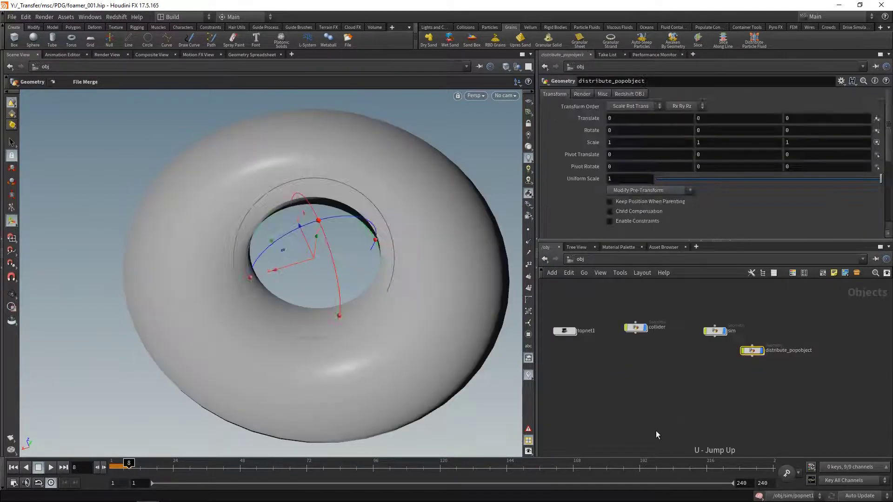
pyautogui.press('Return')
pyautogui.press('Tab')
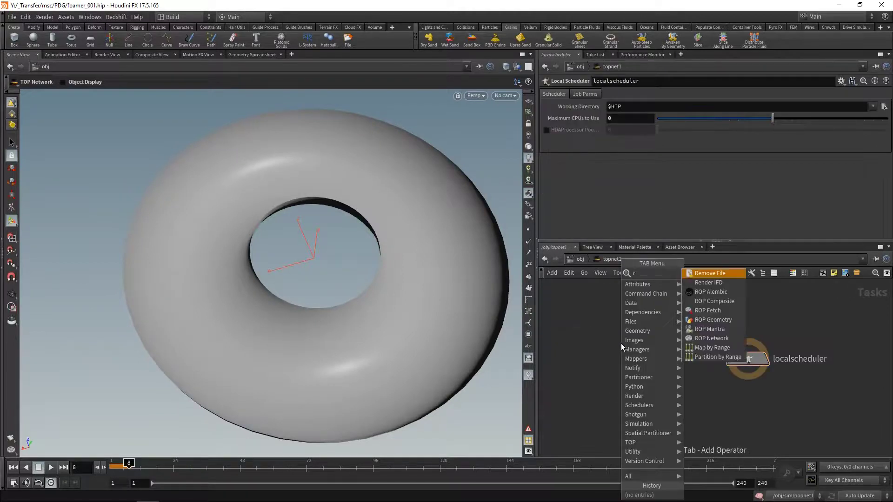
pyautogui.click(706, 255)
pyautogui.click(620, 344)
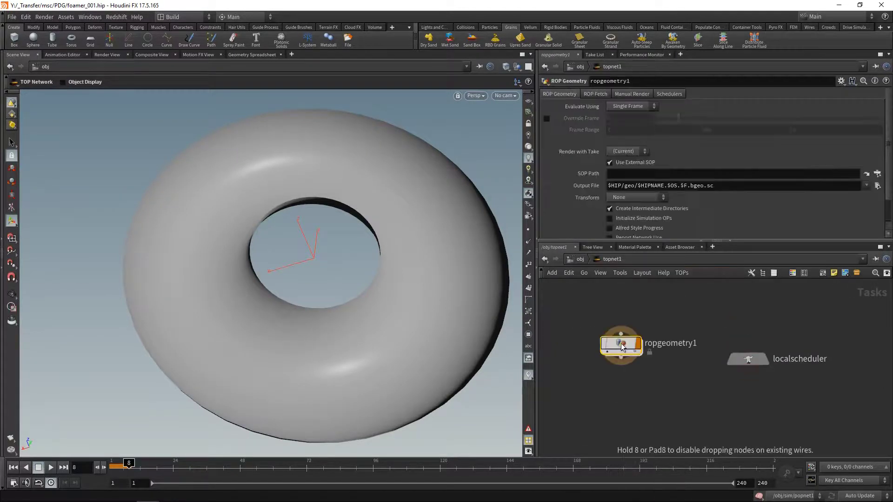
# Set ropgeometry1's SOP path to OUT_Distr_Slices inside the distribute_popobject geometry.
pyautogui.click(876, 175)
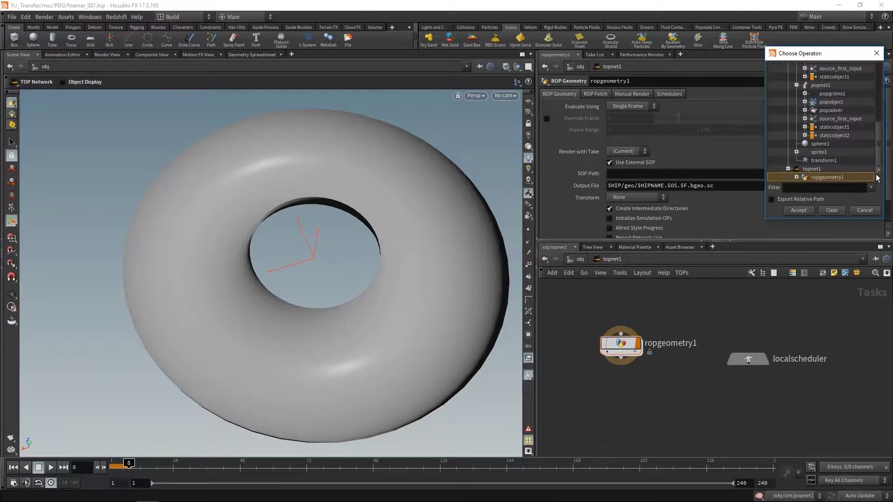
pyautogui.click(788, 122)
pyautogui.click(787, 83)
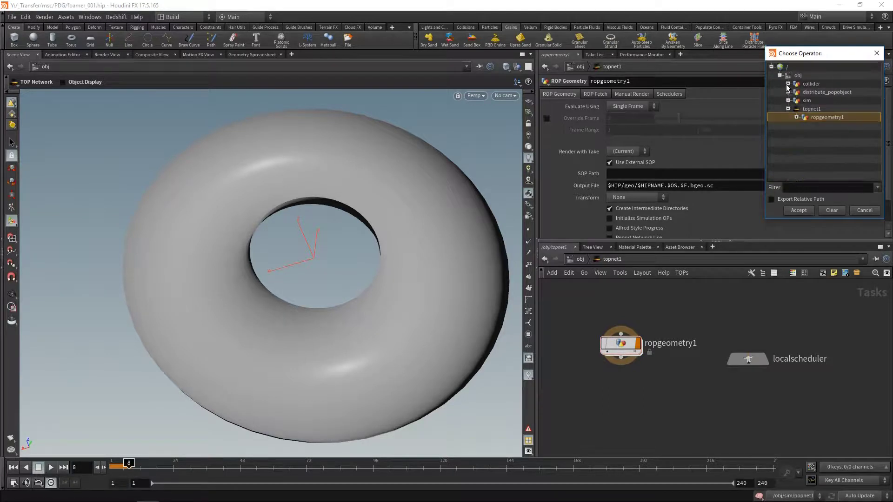
pyautogui.click(788, 92)
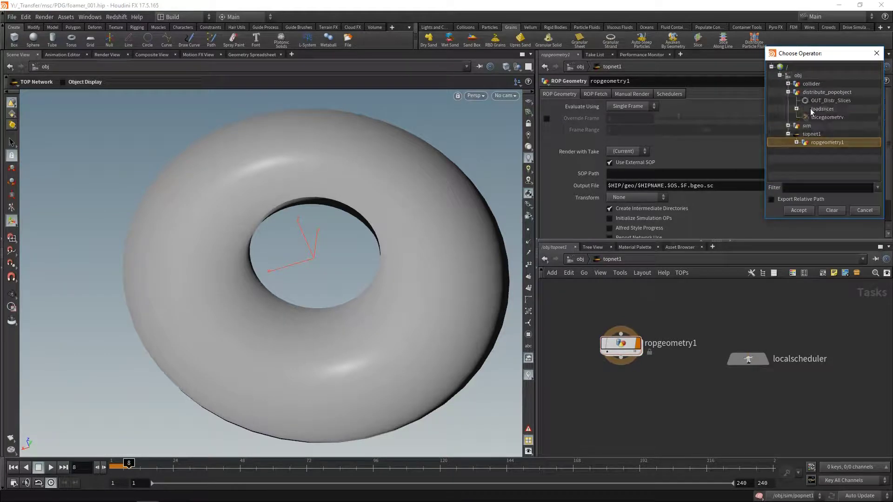
pyautogui.doubleClick(817, 101)
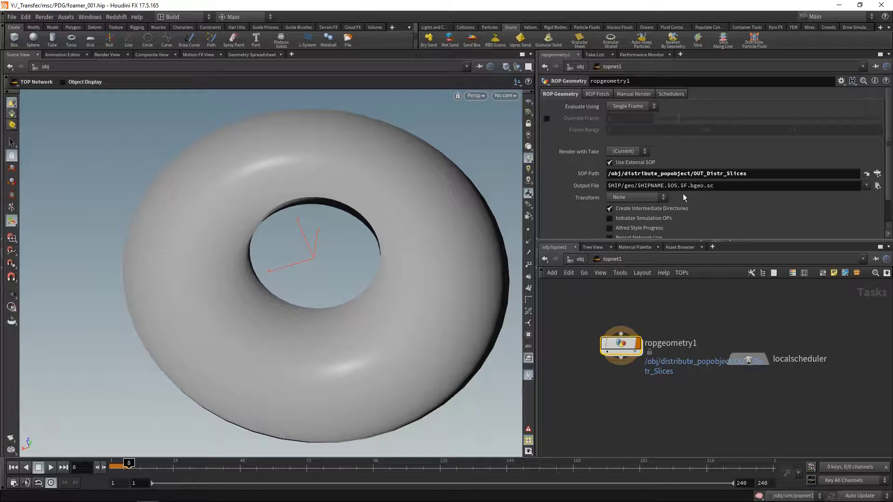
# Copy the loadslices file path $HIP/geo/$HIPNAME.popobject.$SLICE.$F.bgeo.sc from distribute_popobject into ropgeometry1's output file and enlarge the parameter area.
pyautogui.press('u')
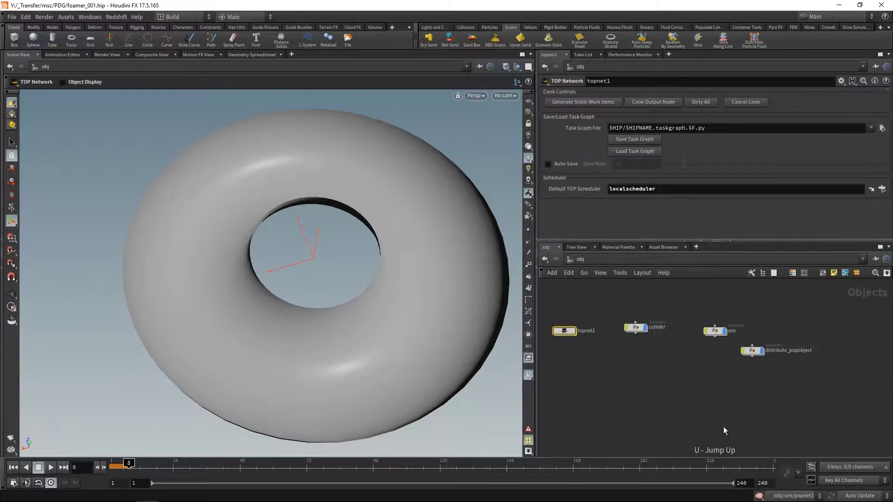
pyautogui.press('Return')
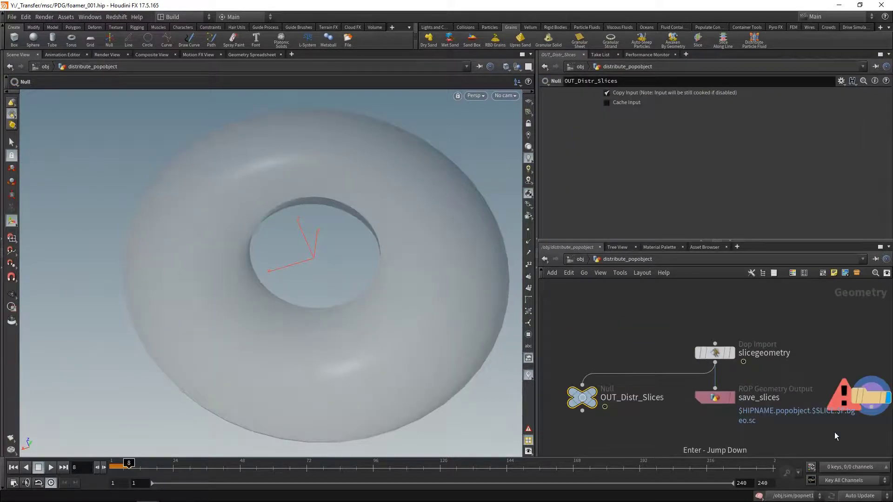
pyautogui.moveTo(834, 437); pyautogui.dragTo(716, 416, button='middle')
pyautogui.click(737, 369)
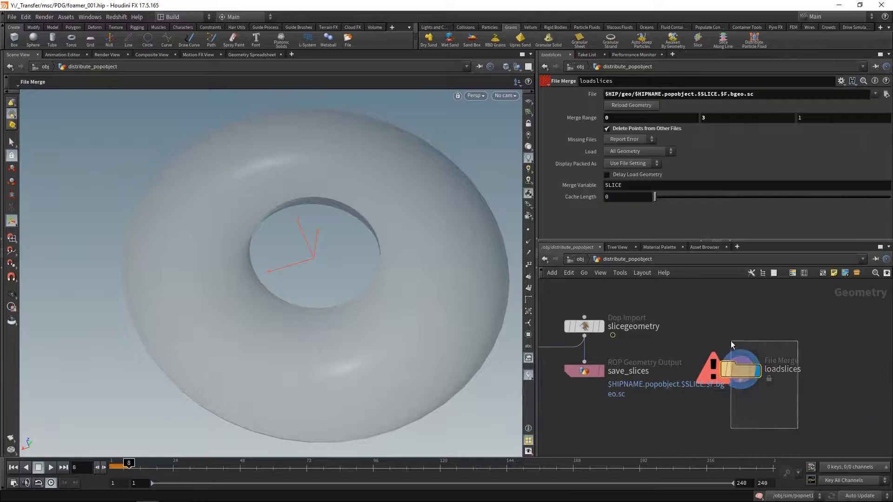
pyautogui.click(769, 94)
pyautogui.hotkey('ctrl', 'c')
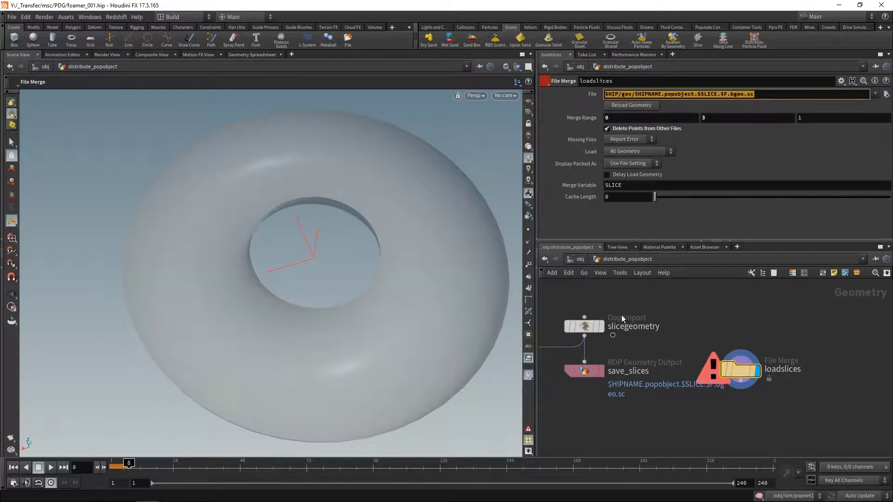
pyautogui.click(580, 263)
pyautogui.doubleClick(579, 332)
pyautogui.moveTo(720, 186); pyautogui.dragTo(605, 186)
pyautogui.hotkey('ctrl', 'v')
pyautogui.moveTo(721, 241); pyautogui.dragTo(716, 326)
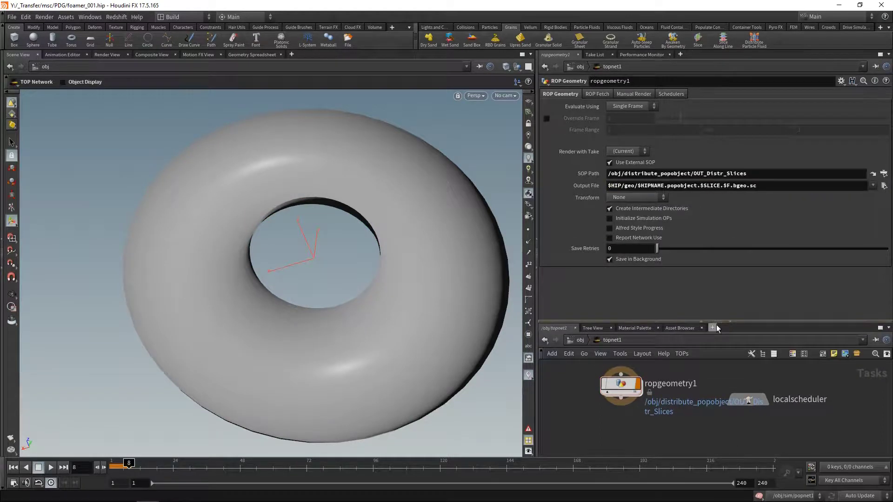
# Enable Distributed Sim in ropgeometry1's ROP Fetch settings and set the slice count to 4.
pyautogui.click(597, 94)
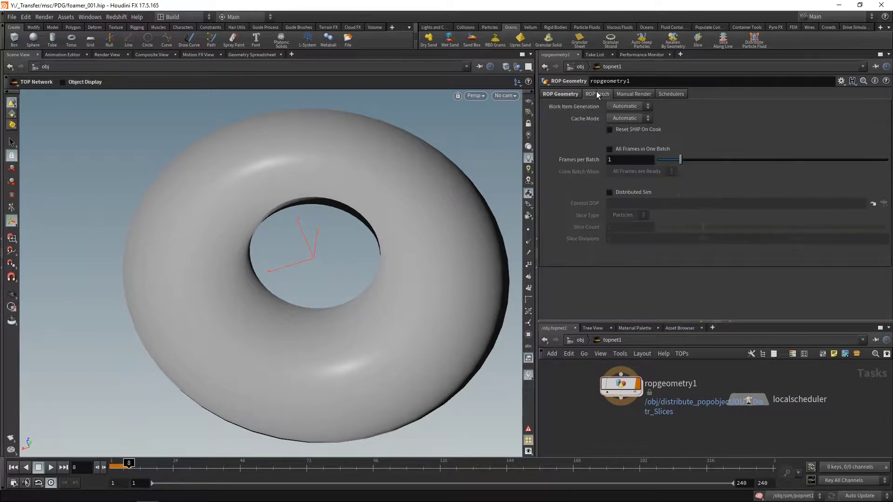
pyautogui.click(610, 192)
pyautogui.click(614, 228)
pyautogui.write('4')
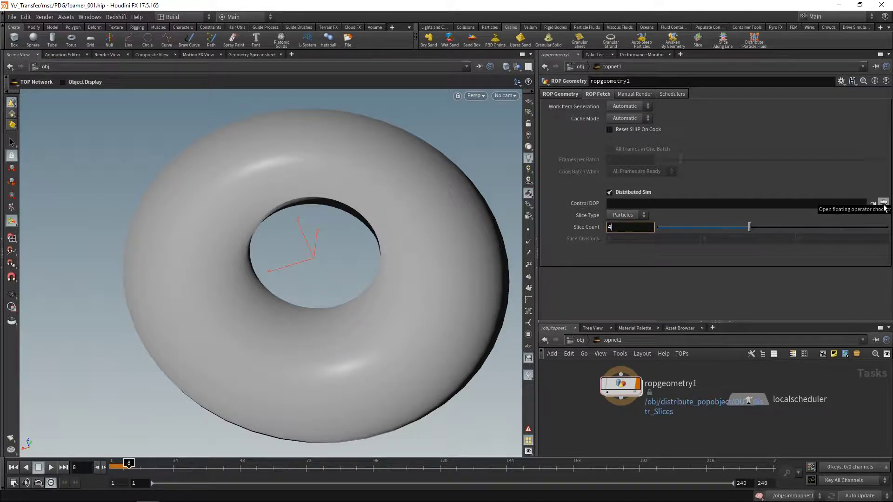
# Set the control DOP to DISTRIBUTE_popobject_CONTROLS from popnet1 inside the sim geometry.
pyautogui.click(883, 205)
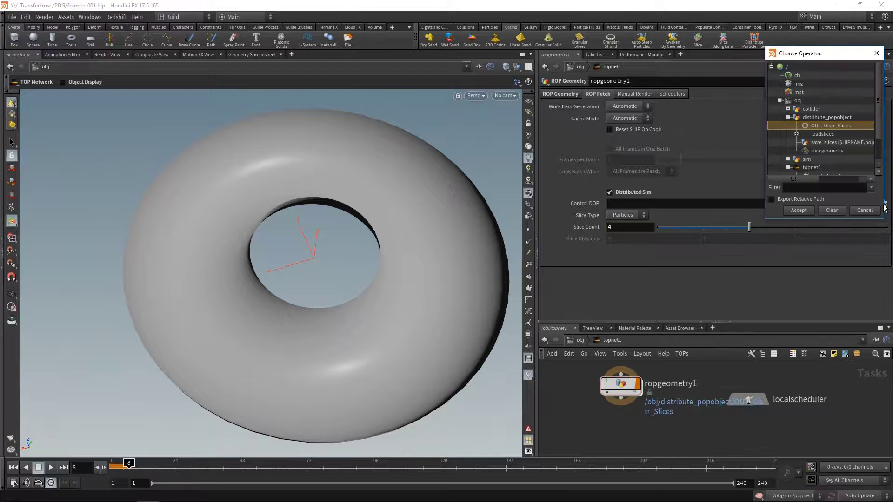
pyautogui.click(788, 117)
pyautogui.click(787, 126)
pyautogui.scroll(-4, 816, 107)
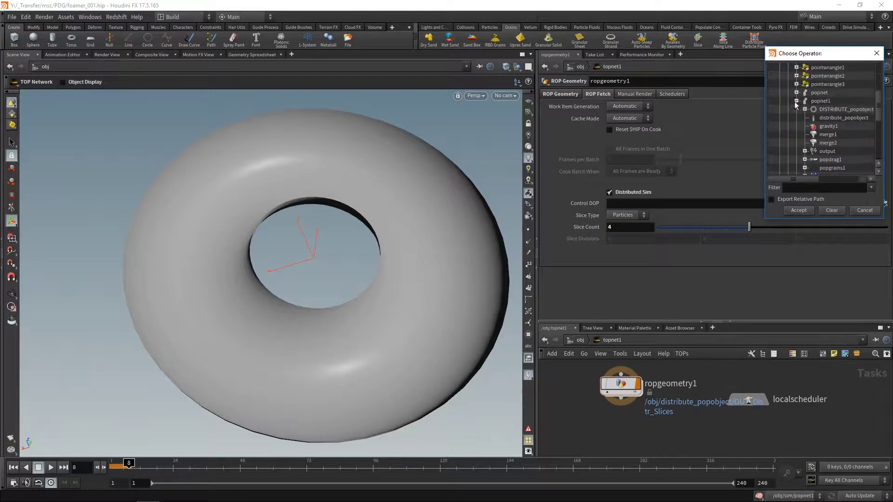
pyautogui.click(827, 110)
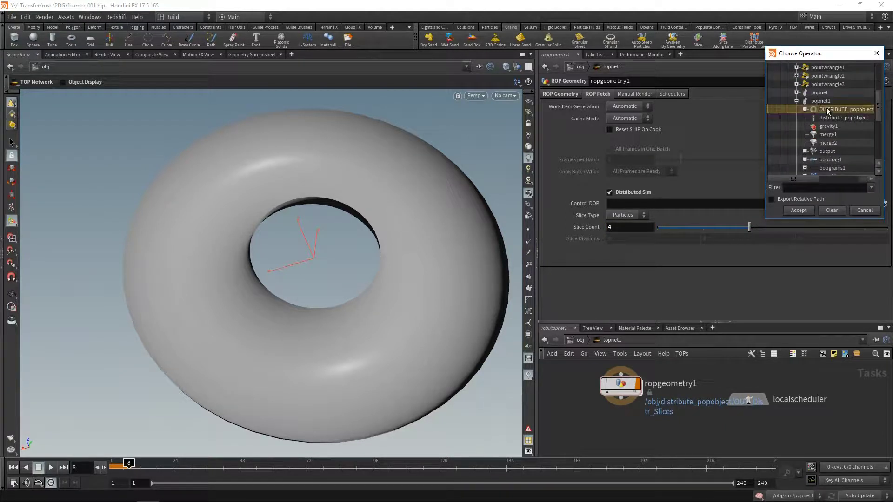
pyautogui.click(805, 211)
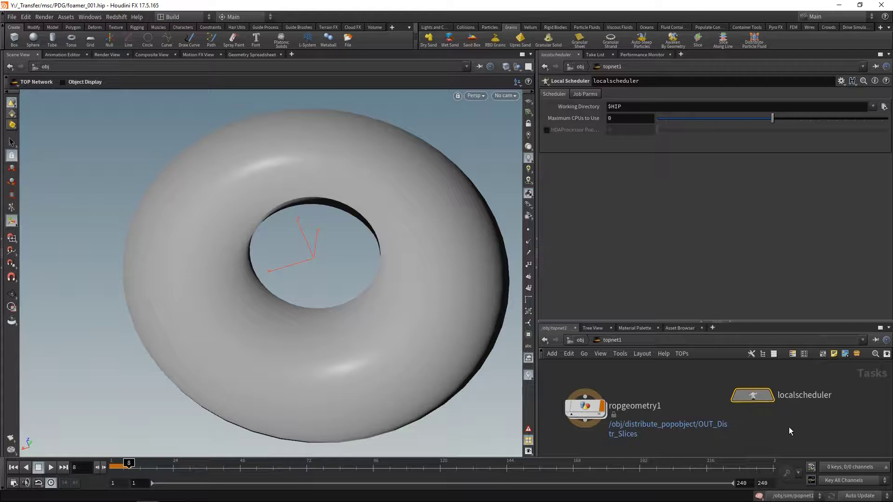
# Delete the selected local scheduler and add an HQueue Scheduler in its place.
pyautogui.press('Delete')
pyautogui.press('Tab')
pyautogui.write('hqu')
pyautogui.press('Return')
pyautogui.click(783, 416)
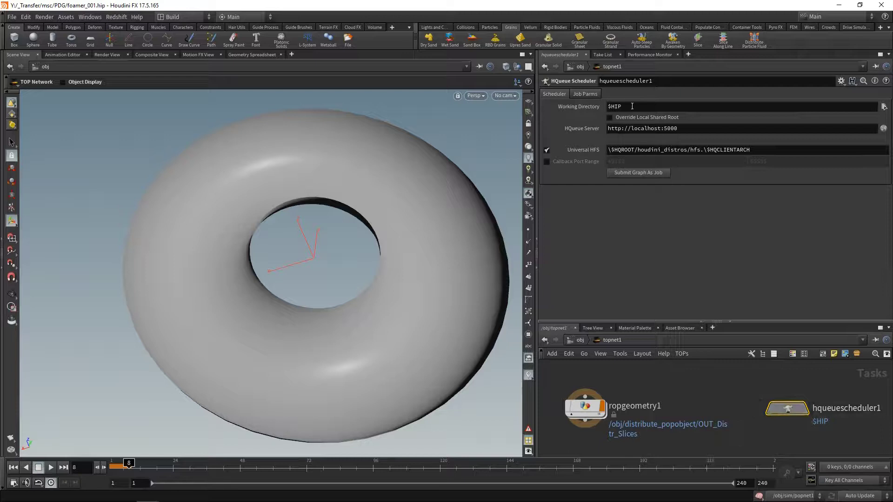
# Set the HQueue server to 192.168.1.161:5000 and enable Override Local Shared Root.
pyautogui.moveTo(661, 128); pyautogui.dragTo(606, 129)
pyautogui.write('192.168.')
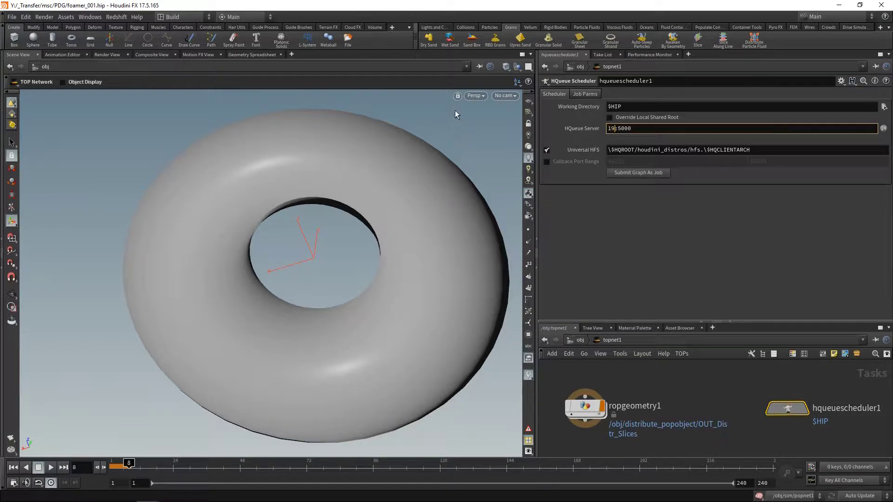
pyautogui.write('1.161')
pyautogui.click(727, 286)
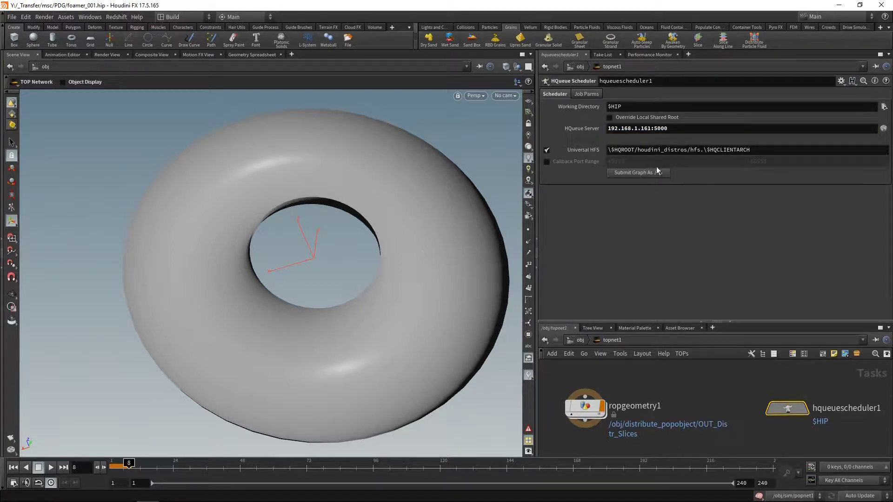
pyautogui.click(609, 117)
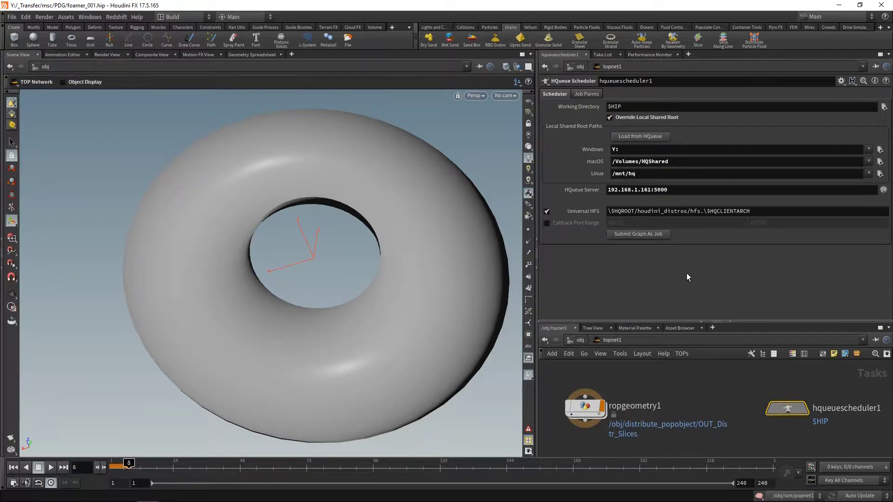
# Set Universal HFS to C:/Program Files/Side Effects Software/Houdini 17.5.165/ and save the scene.
pyautogui.click(670, 210)
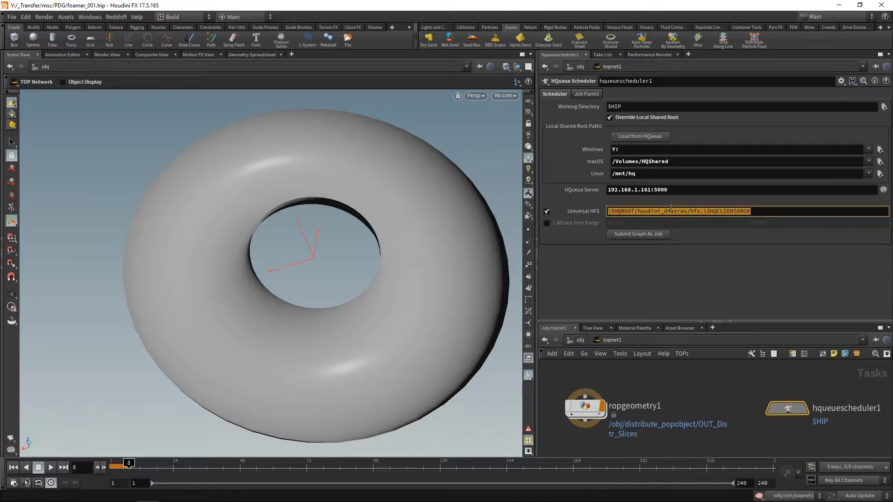
pyautogui.write('C:/Program Files/Side Effects Software/Houdini 17.5.165/')
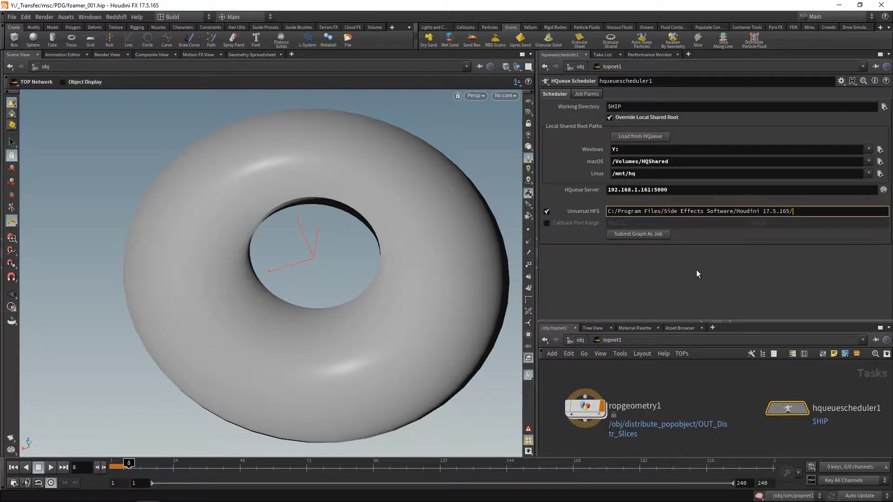
pyautogui.hotkey('ctrl', 's')
# Check ropgeometry1's scheduler settings, save the scene and cook the node, enlarging the network view.
pyautogui.click(585, 407)
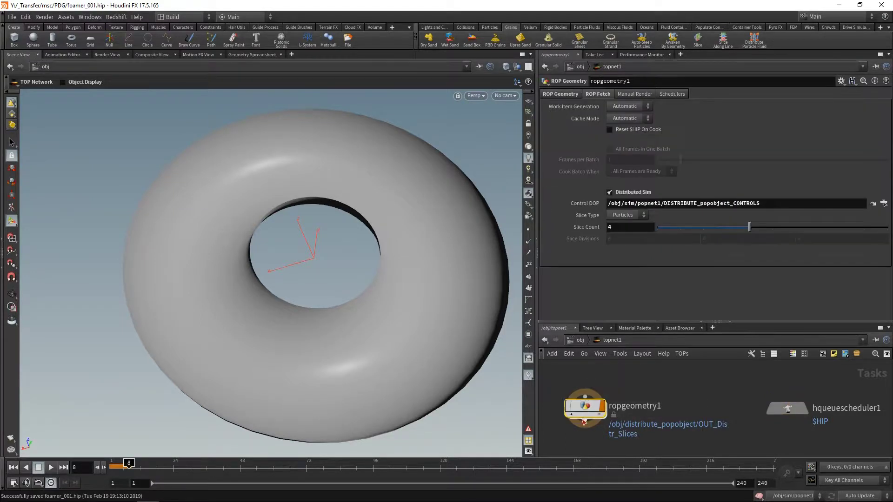
pyautogui.click(673, 93)
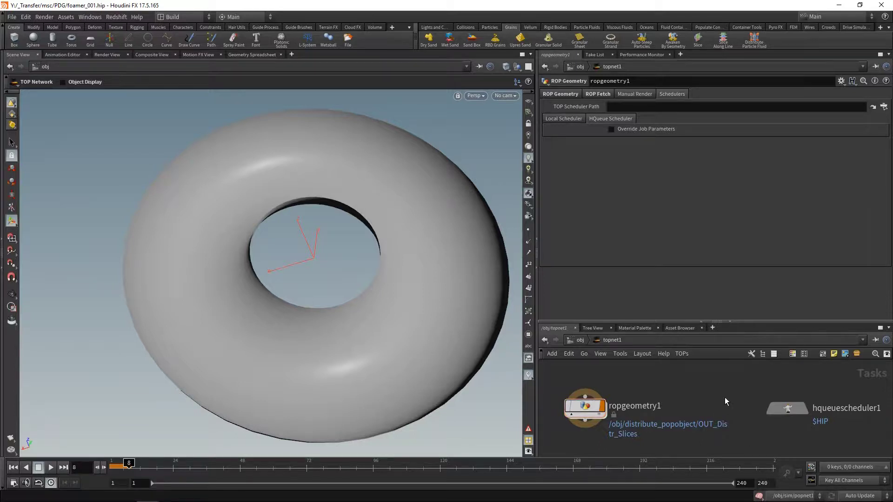
pyautogui.hotkey('ctrl', 's')
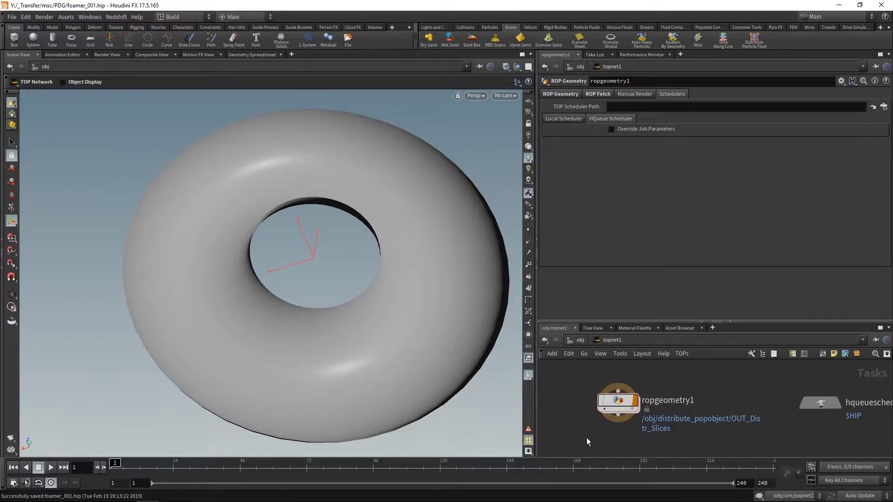
pyautogui.moveTo(643, 408)
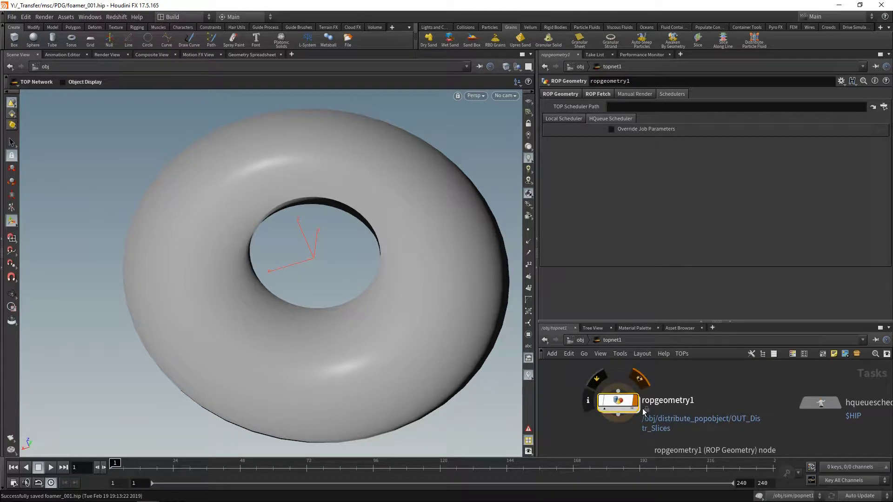
pyautogui.hotkey('shift', 'v')
pyautogui.moveTo(665, 321); pyautogui.dragTo(671, 213)
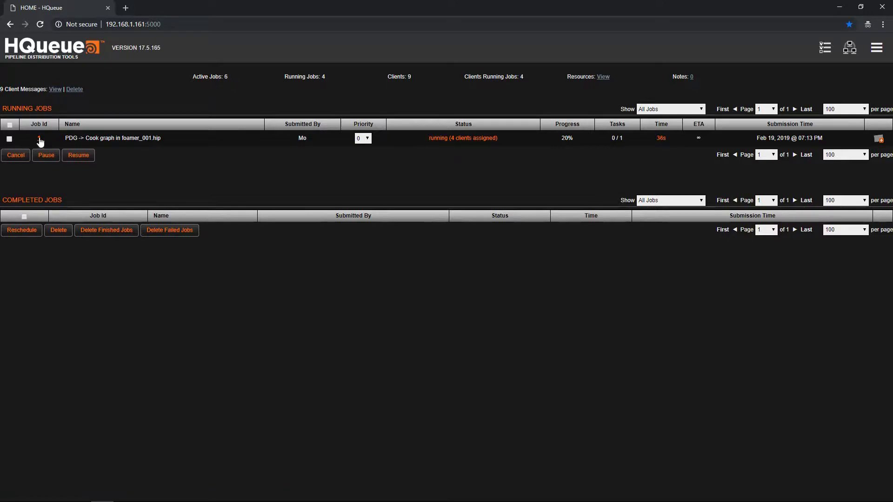
# Examine the HQueue cook job and its child jobs, and check the CPU load of 192.168.1.167 in Royal TS.
pyautogui.click(39, 139)
pyautogui.click(55, 249)
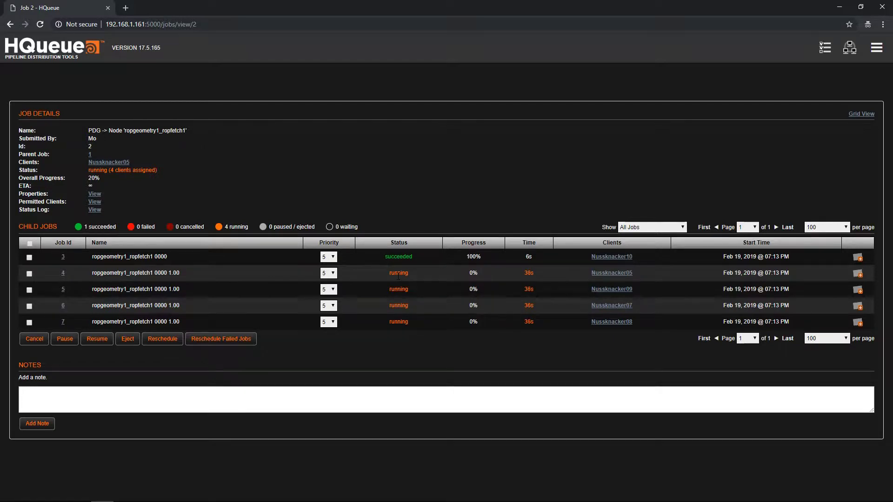
pyautogui.hotkey('alt', 'Tab')
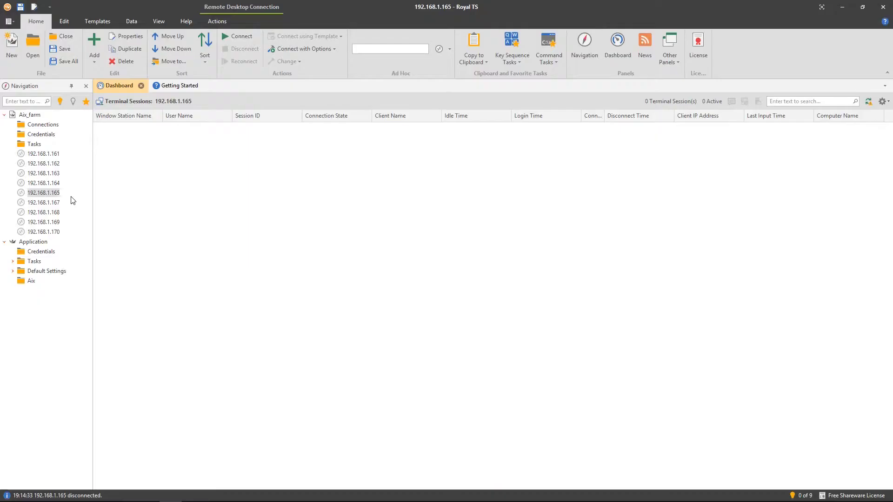
pyautogui.doubleClick(22, 205)
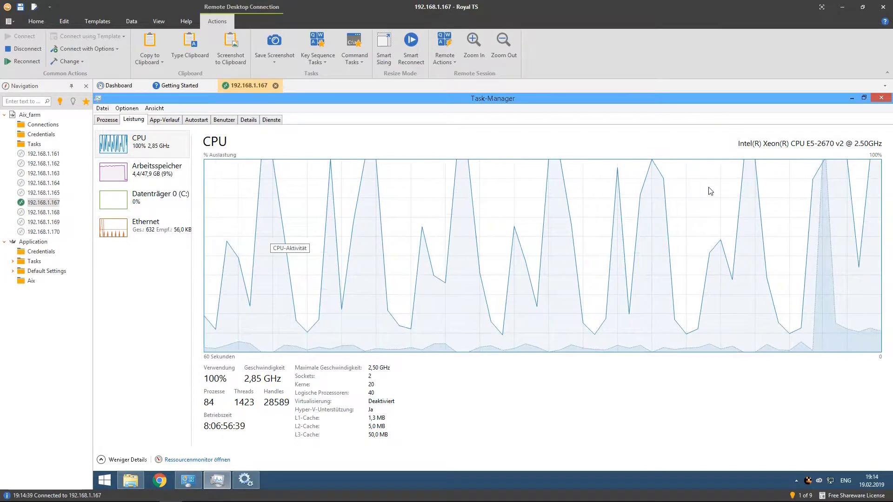
pyautogui.click(843, 9)
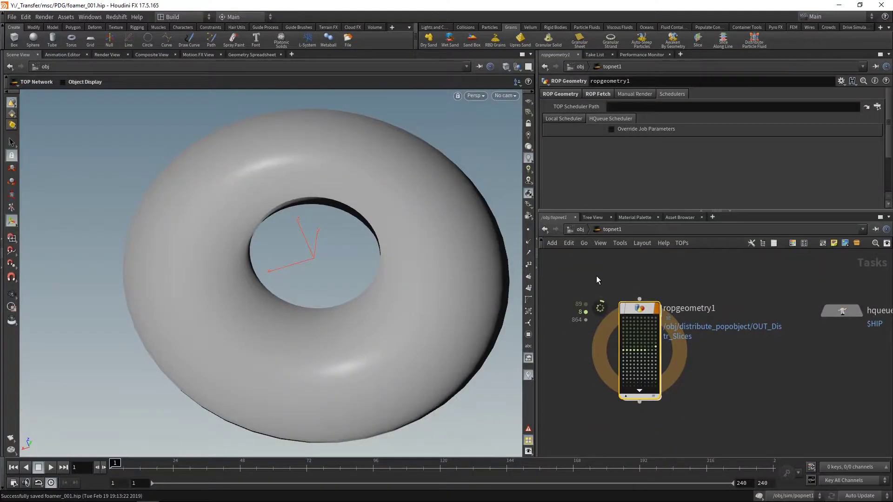
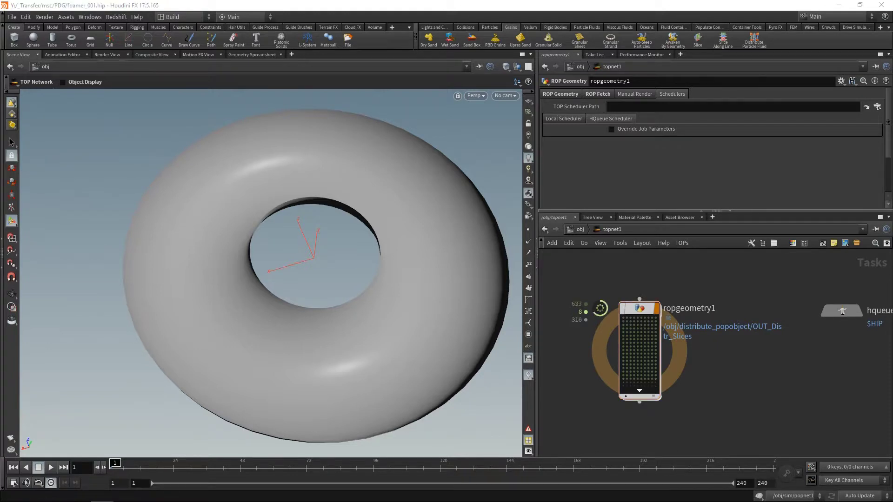
# Go into distribute_popobject from the object level and play back the first frames of the cached loadslices result.
pyautogui.click(593, 426)
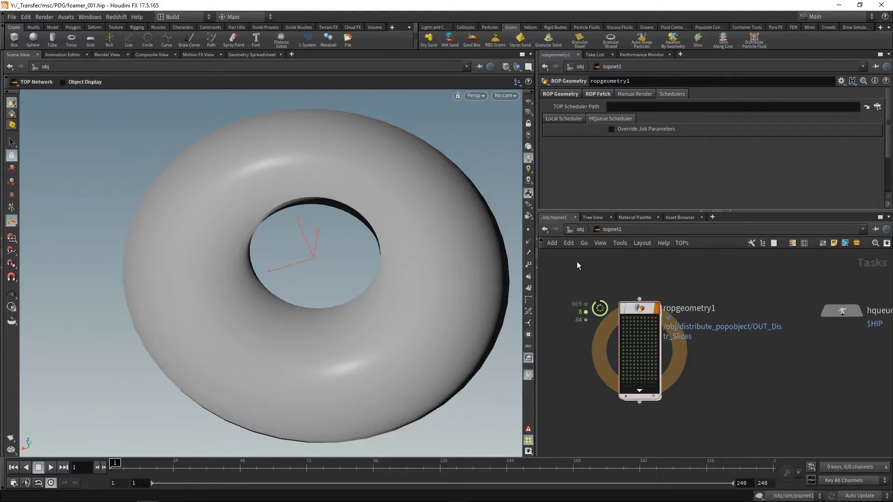
pyautogui.click(579, 229)
pyautogui.moveTo(711, 392); pyautogui.dragTo(766, 339)
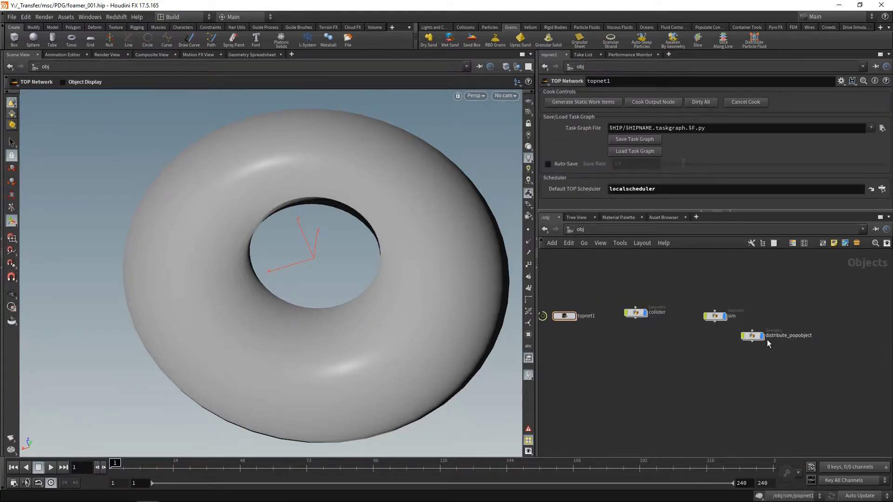
pyautogui.press('Return')
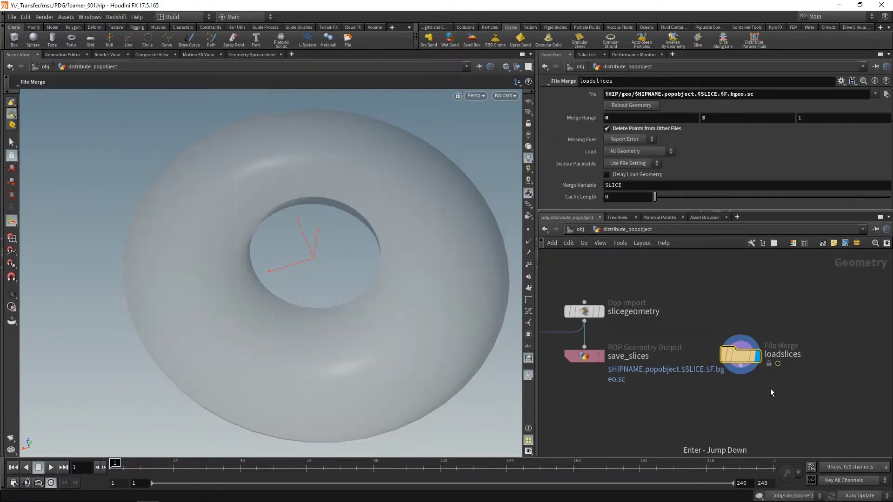
pyautogui.click(49, 470)
pyautogui.click(39, 468)
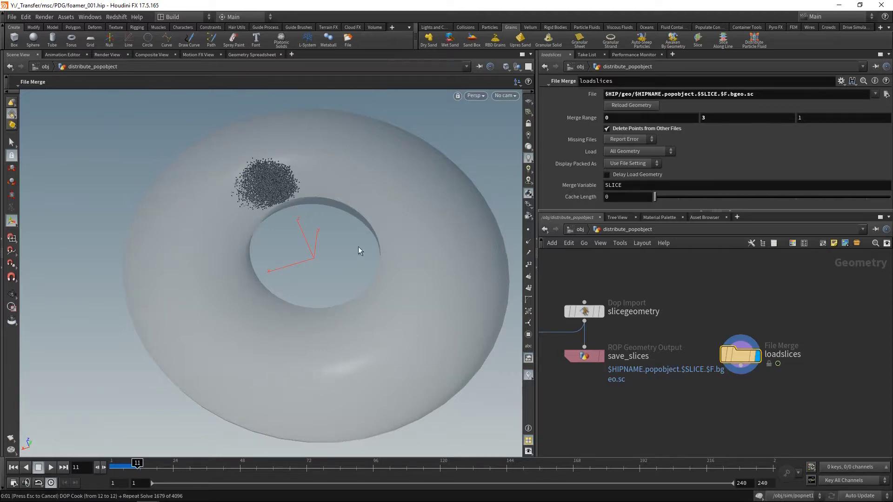
# Go into the sim geometry network and copy its sprite1 node.
pyautogui.press('h')
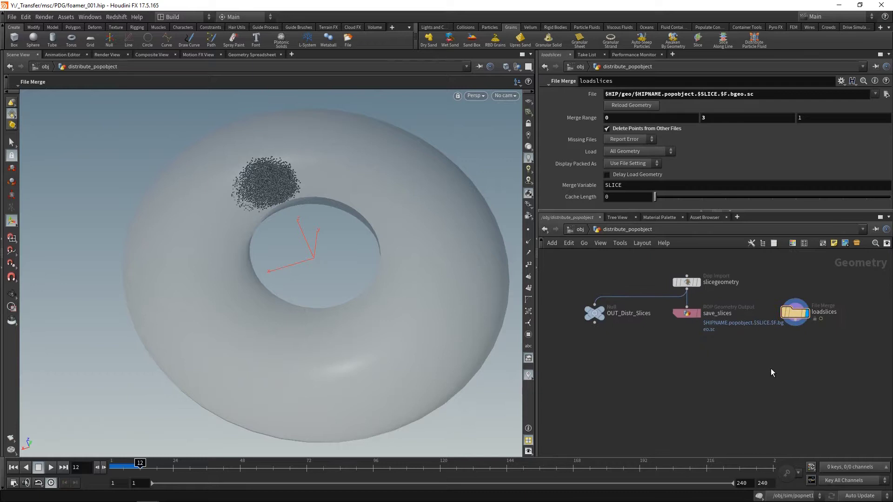
pyautogui.click(575, 232)
pyautogui.moveTo(725, 308); pyautogui.dragTo(700, 382)
pyautogui.press('Return')
pyautogui.moveTo(782, 399); pyautogui.dragTo(775, 383, button='middle')
pyautogui.moveTo(737, 414); pyautogui.dragTo(670, 386)
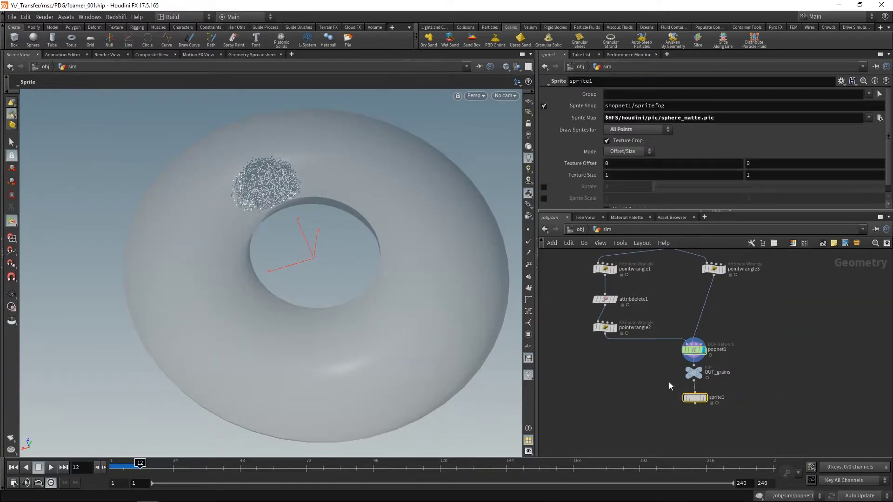
pyautogui.hotkey('ctrl', 'c')
# Paste the sprite node into distribute_popobject, connect it below loadslices and set it as the displayed node.
pyautogui.press('u')
pyautogui.click(782, 333)
pyautogui.press('Return')
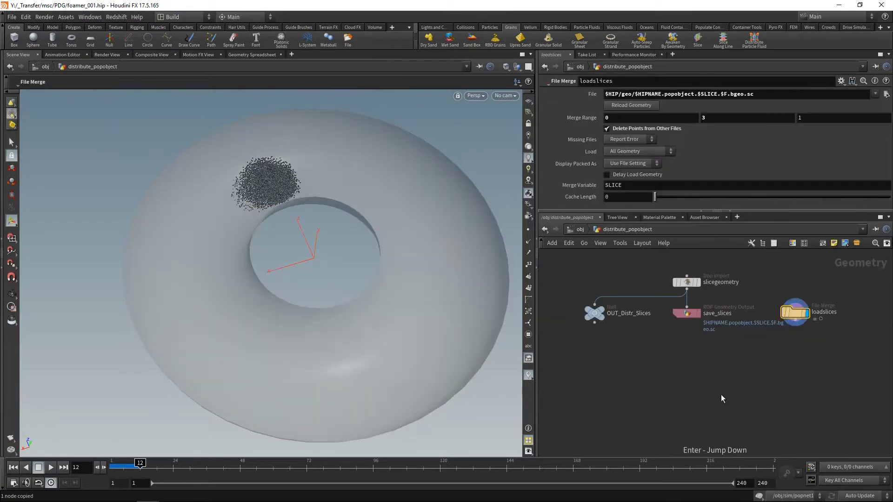
pyautogui.hotkey('ctrl', 'v')
pyautogui.moveTo(795, 326); pyautogui.dragTo(795, 362)
pyautogui.click(799, 360)
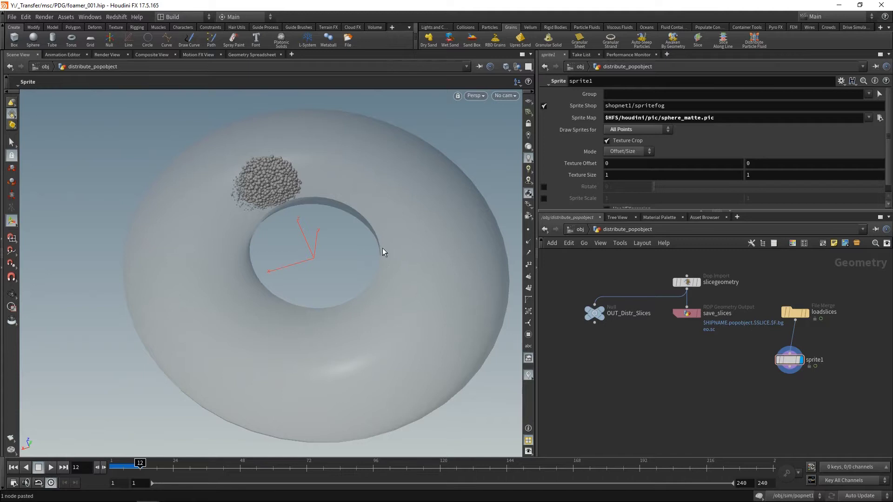
# Examine the cached sprite grains in distribute_popobject at frames 145 and 176, viewing the torus from a lower angle.
pyautogui.click(505, 465)
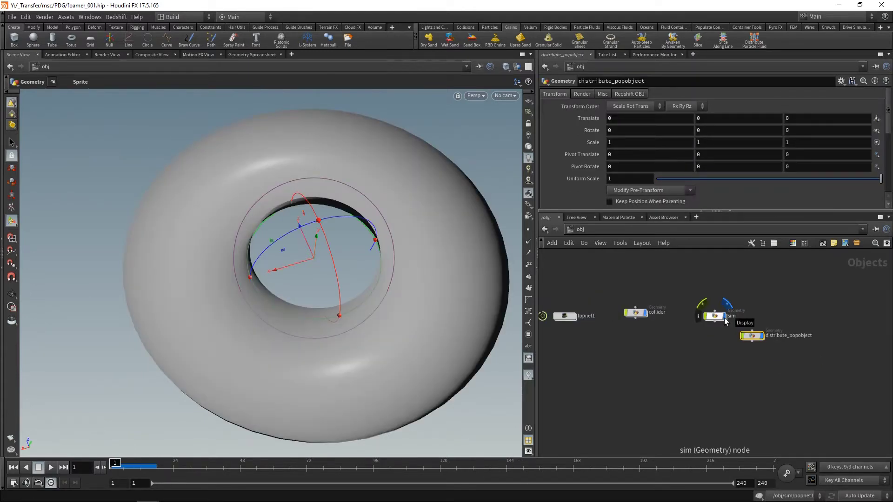
pyautogui.doubleClick(753, 336)
pyautogui.click(508, 468)
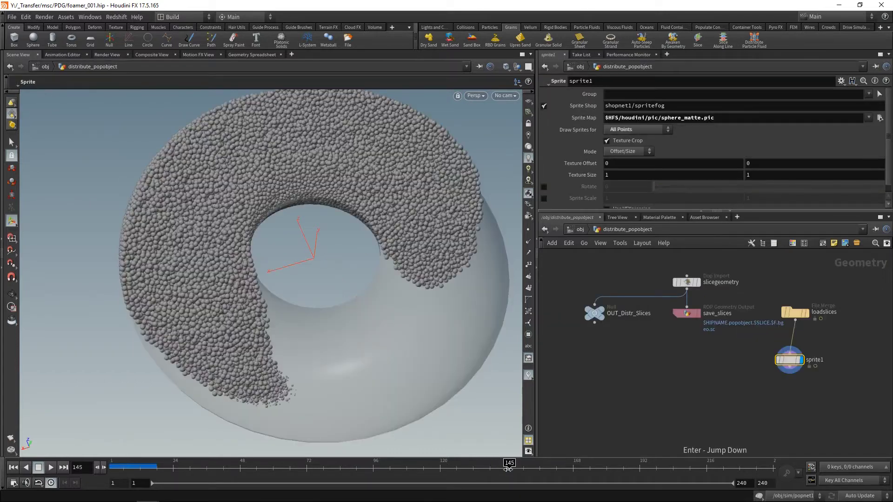
pyautogui.moveTo(508, 468); pyautogui.dragTo(595, 468)
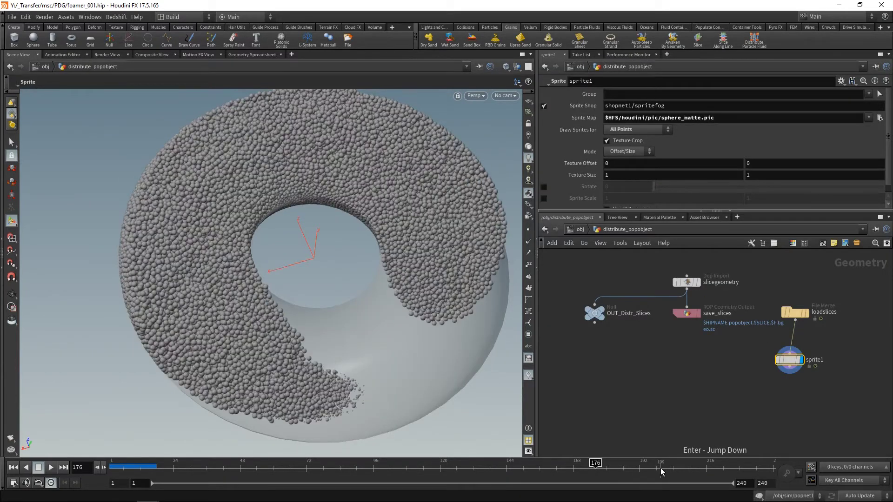
pyautogui.press('Escape')
pyautogui.moveTo(308, 367); pyautogui.dragTo(332, 348)
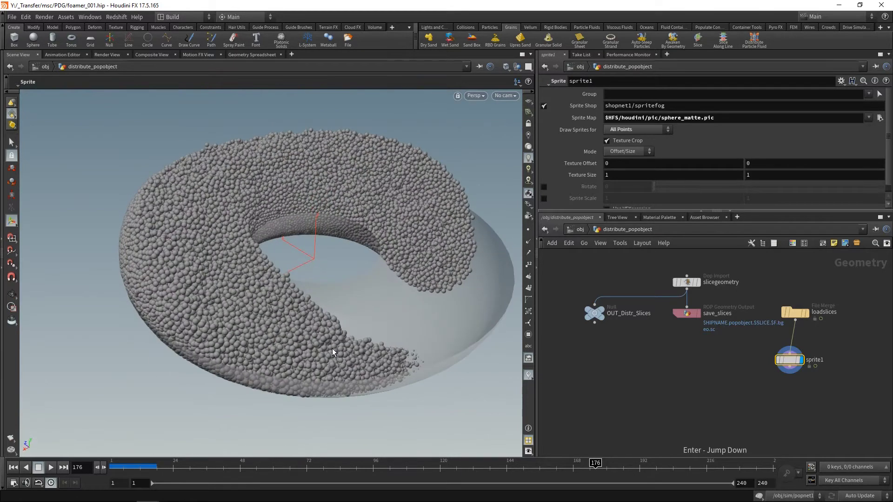